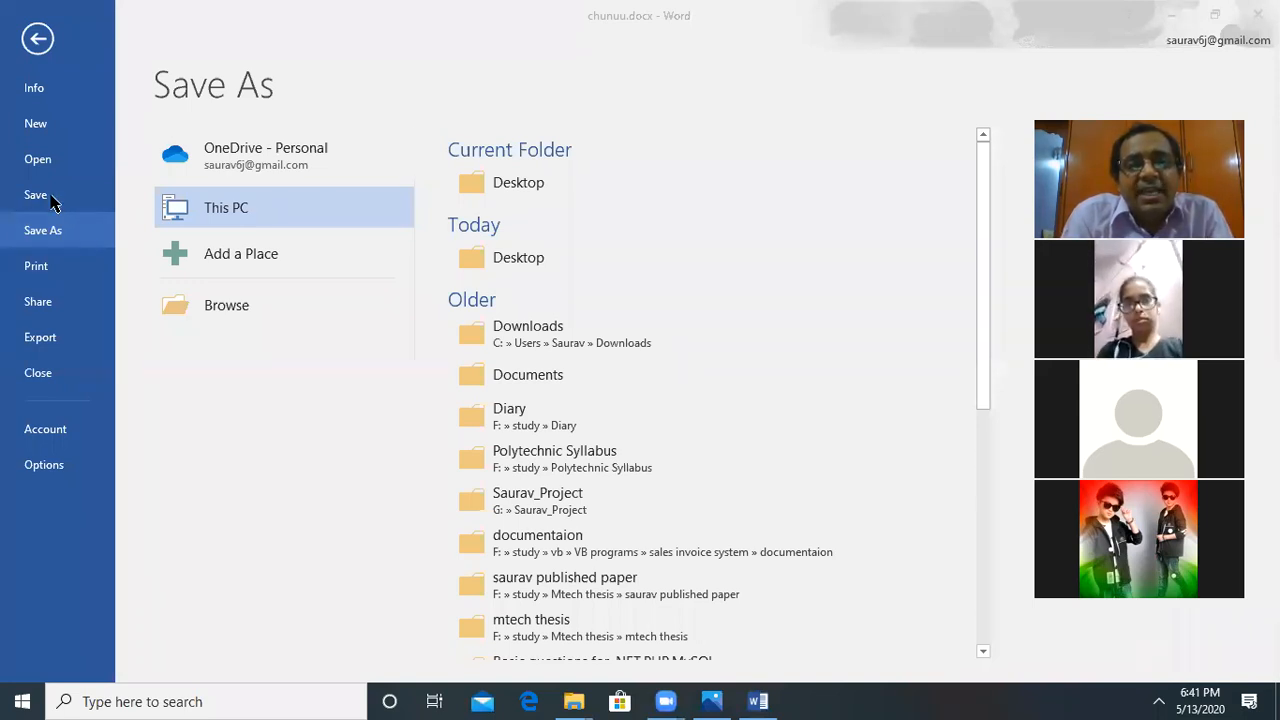
# Step: Switch to Photos and examine the handwritten steps for saving a document in CF_pg12_ch3.jpg
pyautogui.click(51, 195)
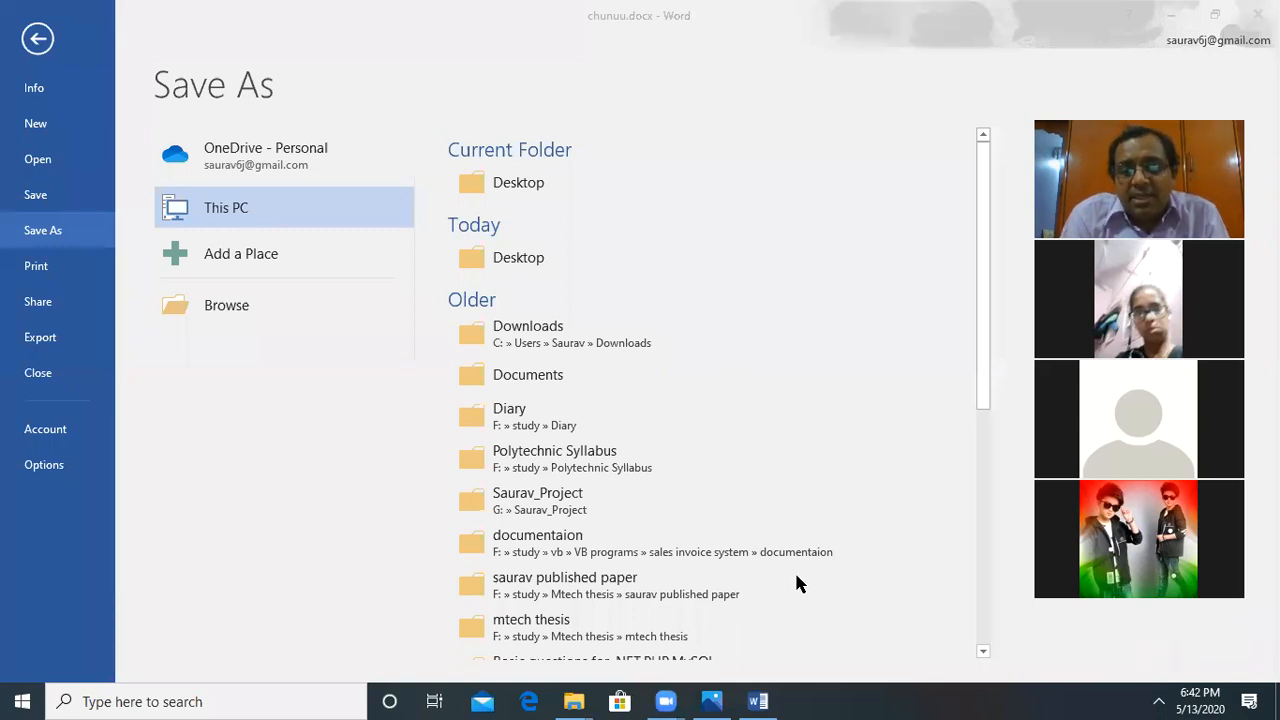
pyautogui.click(724, 701)
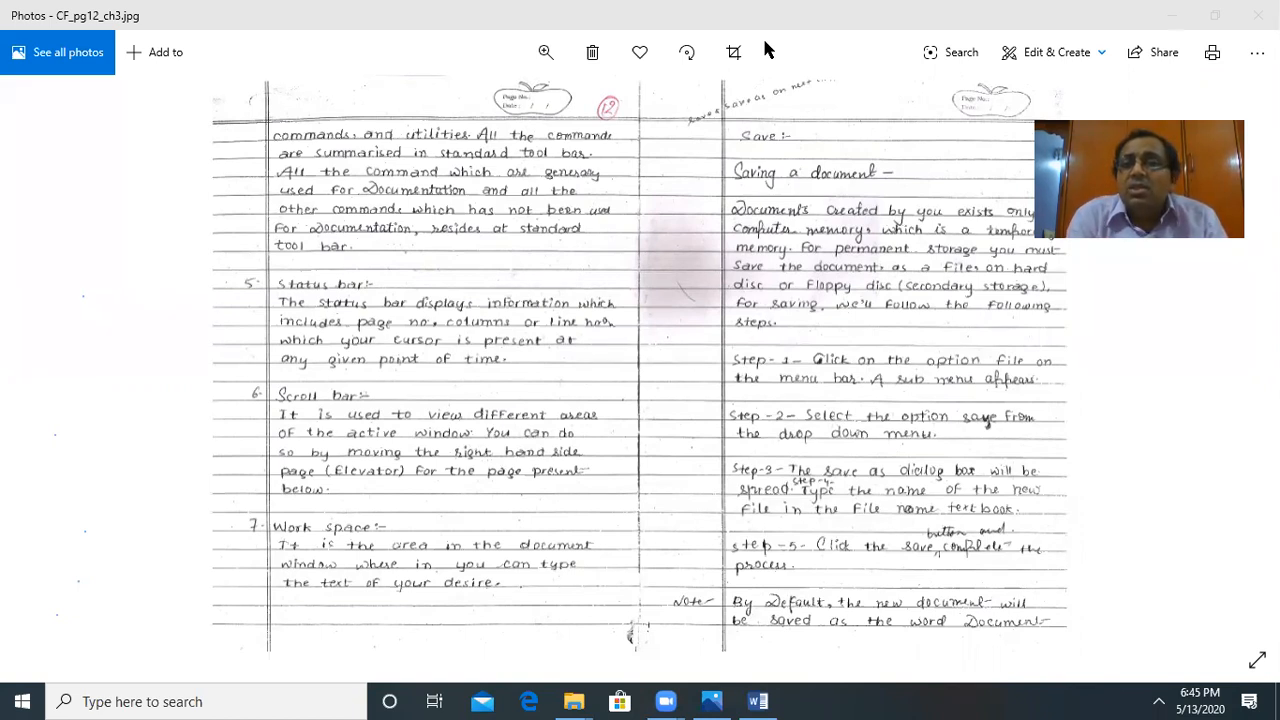
pyautogui.click(848, 120)
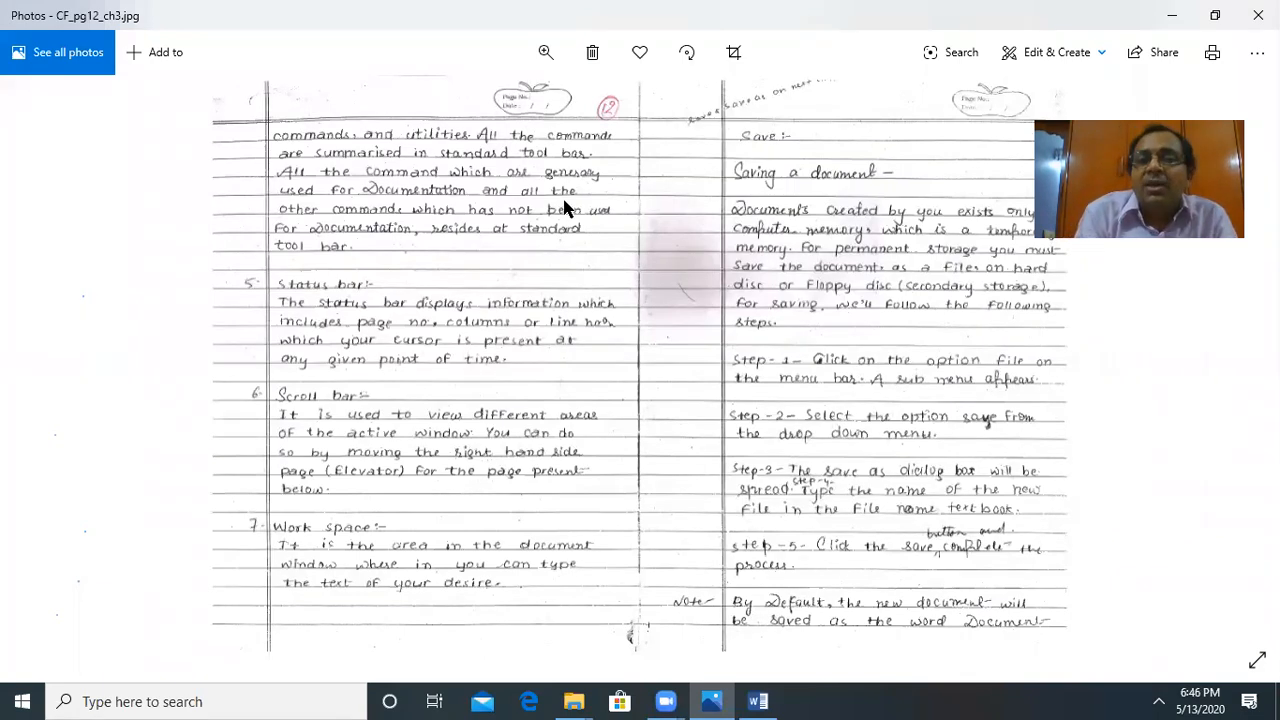
pyautogui.click(562, 148)
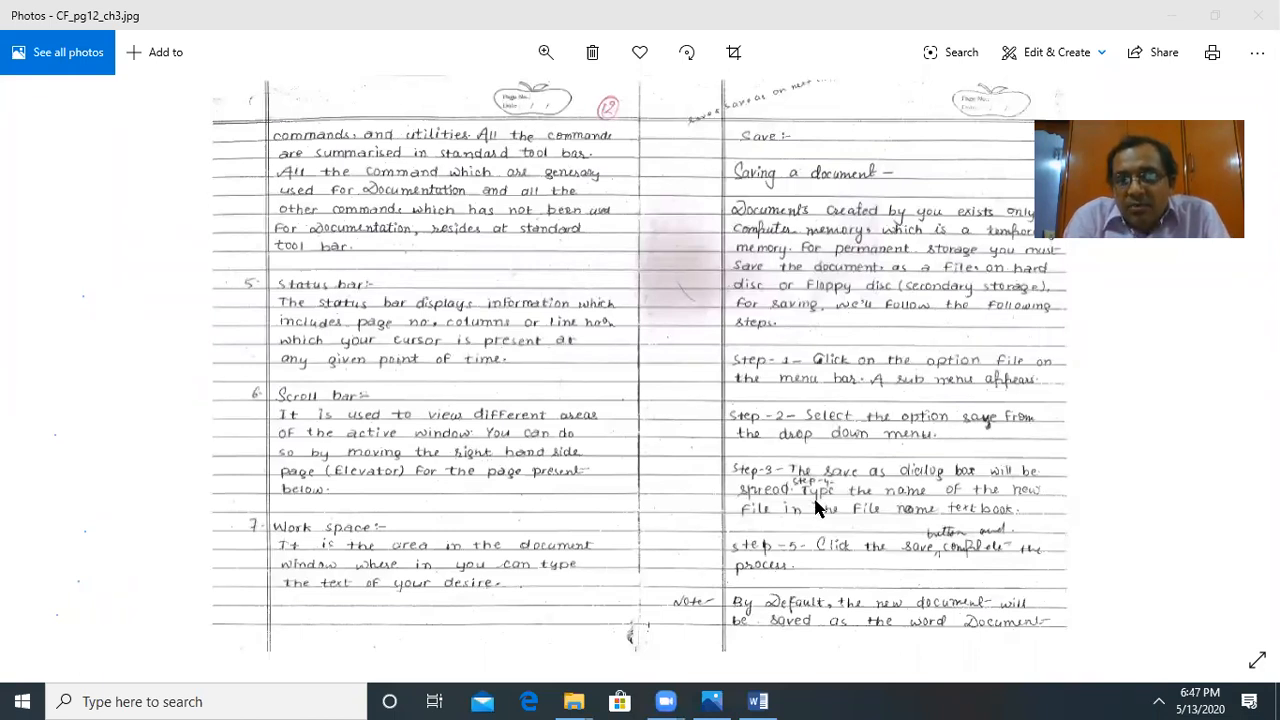
pyautogui.scroll(2, 800, 519)
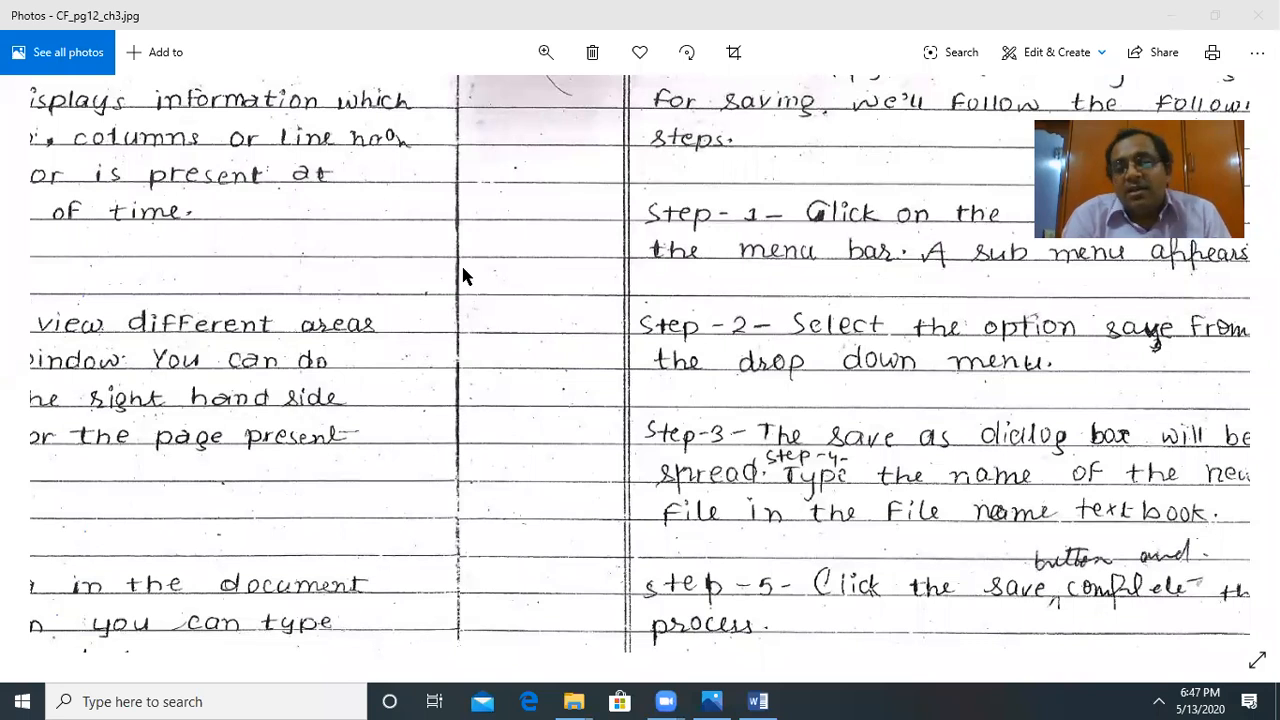
pyautogui.moveTo(990, 608); pyautogui.dragTo(925, 462)
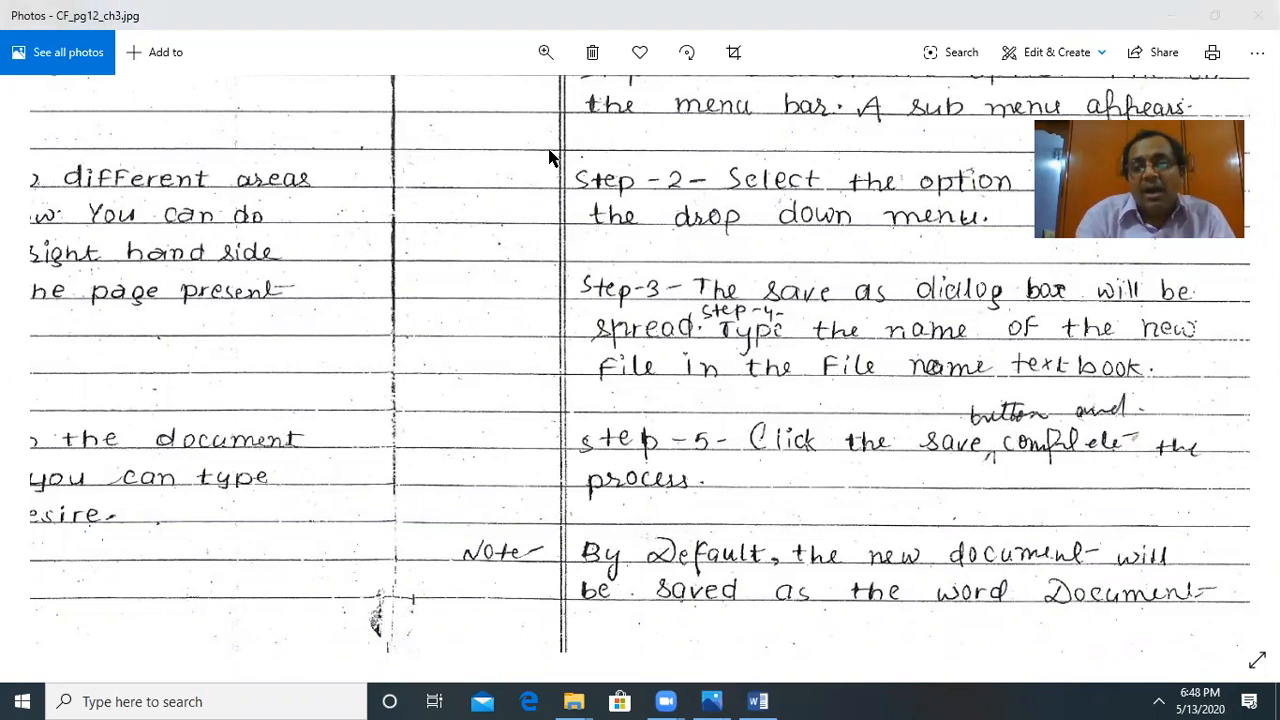
pyautogui.doubleClick(1111, 495)
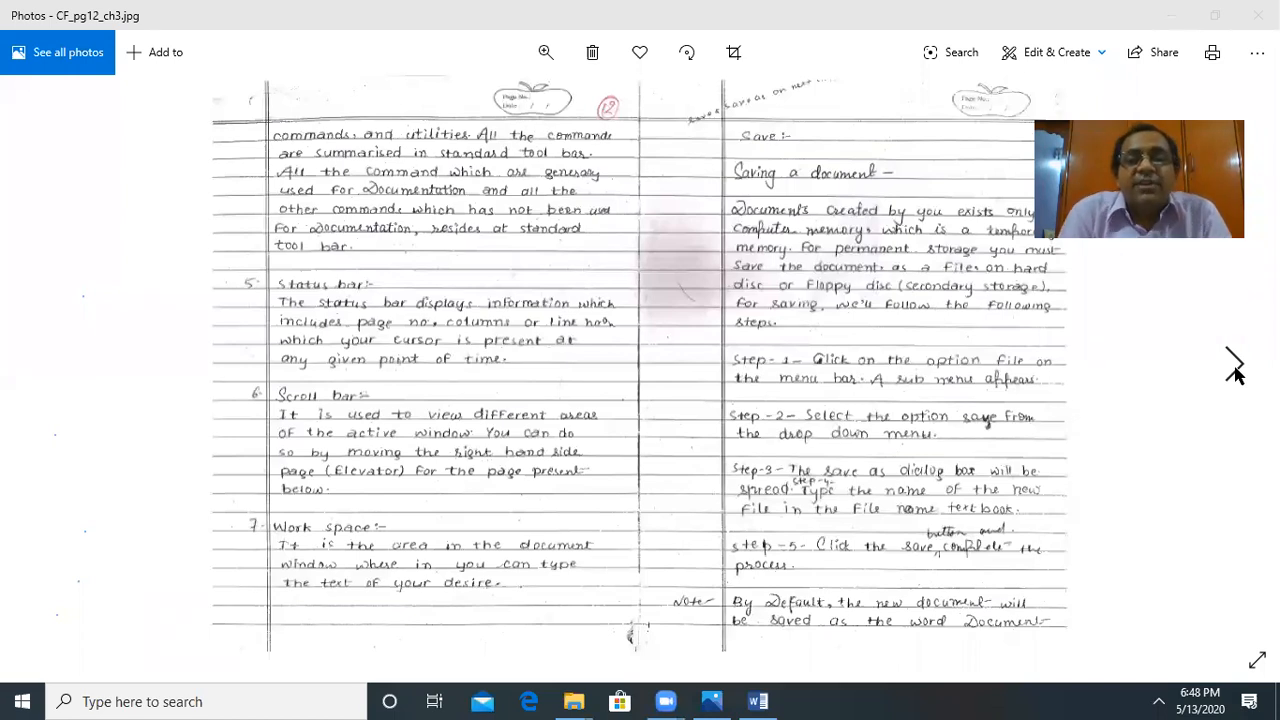
# Step: Page forward through the notes on closing and exiting Word to the MS-Excel page, CF_pg14_ch3.jpg
pyautogui.click(1235, 365)
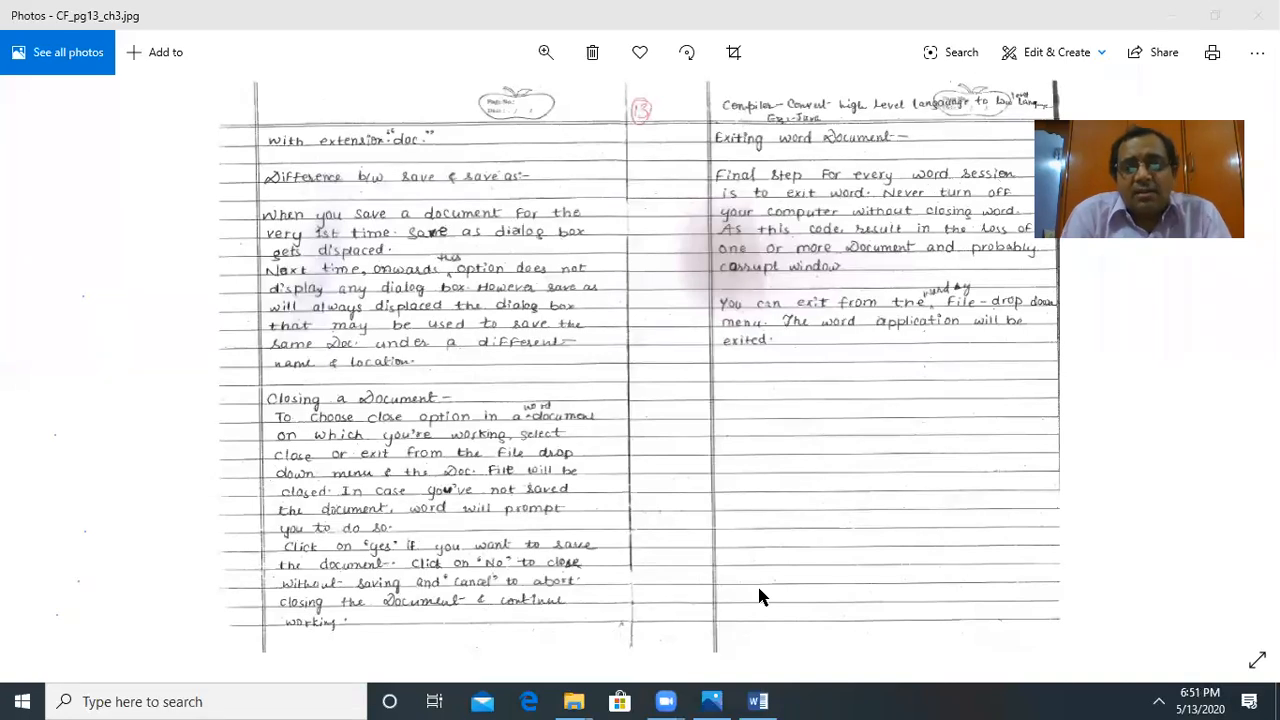
pyautogui.click(760, 699)
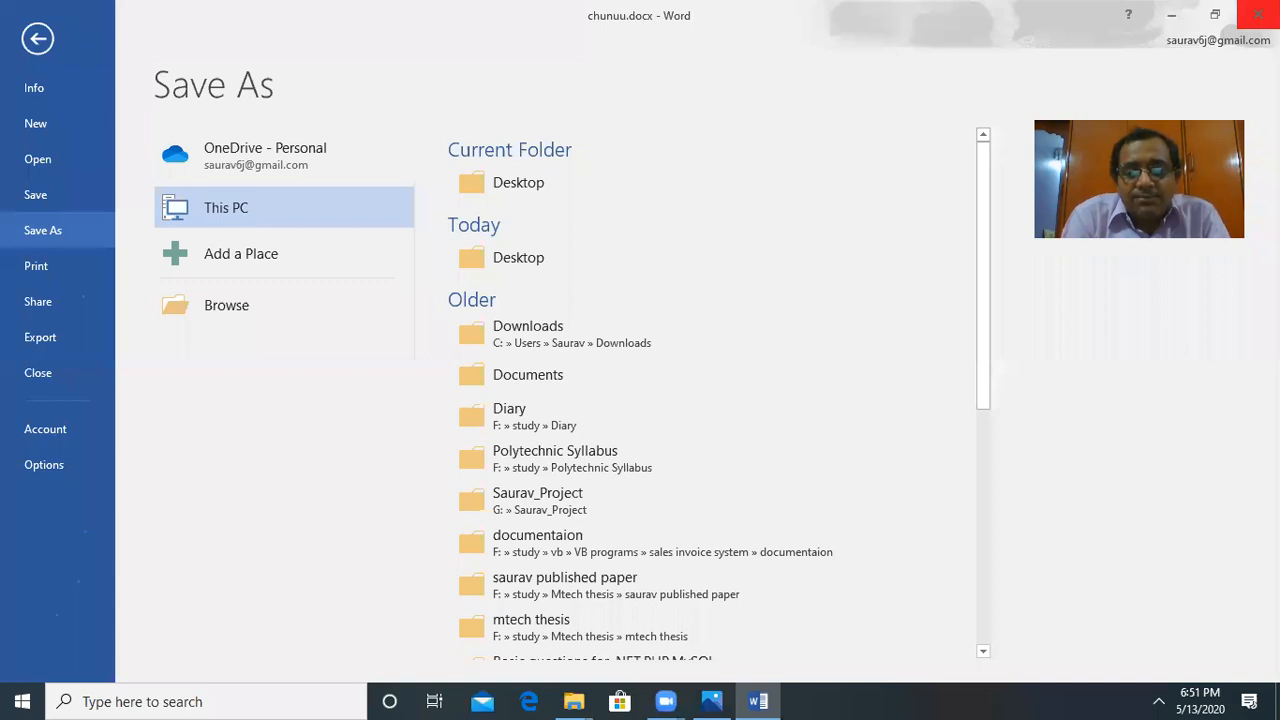
pyautogui.click(711, 701)
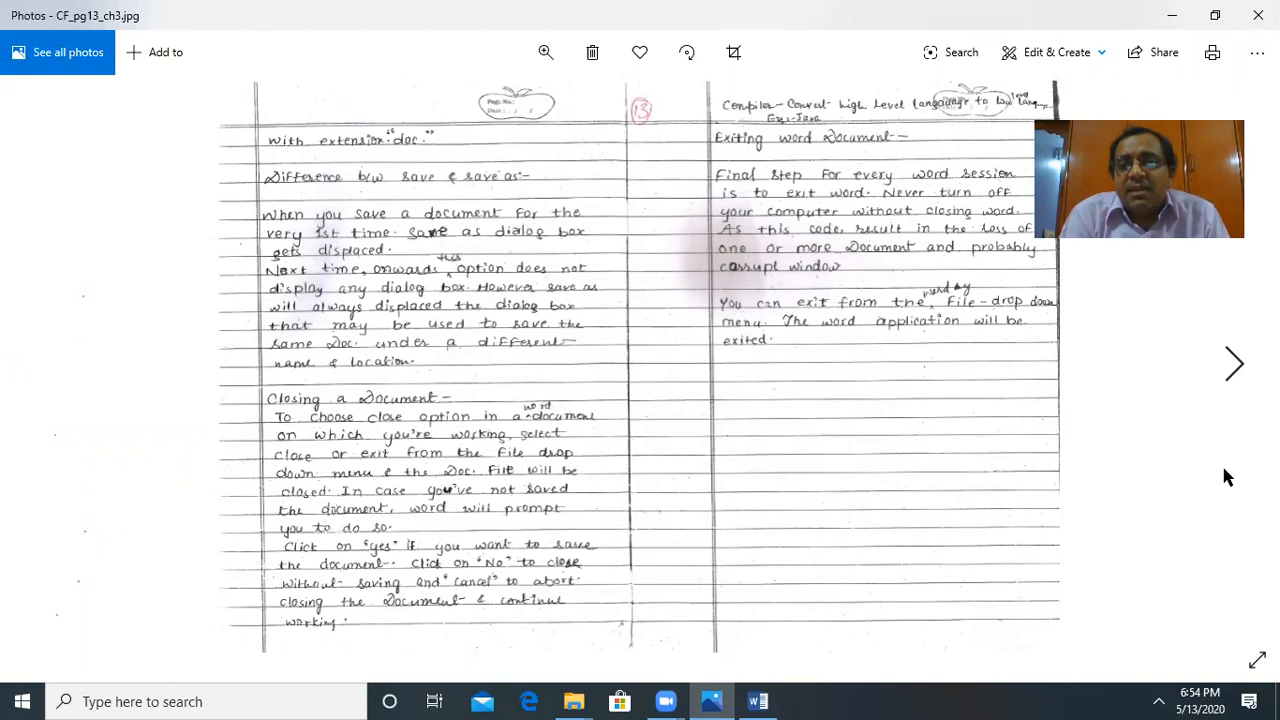
pyautogui.click(1235, 363)
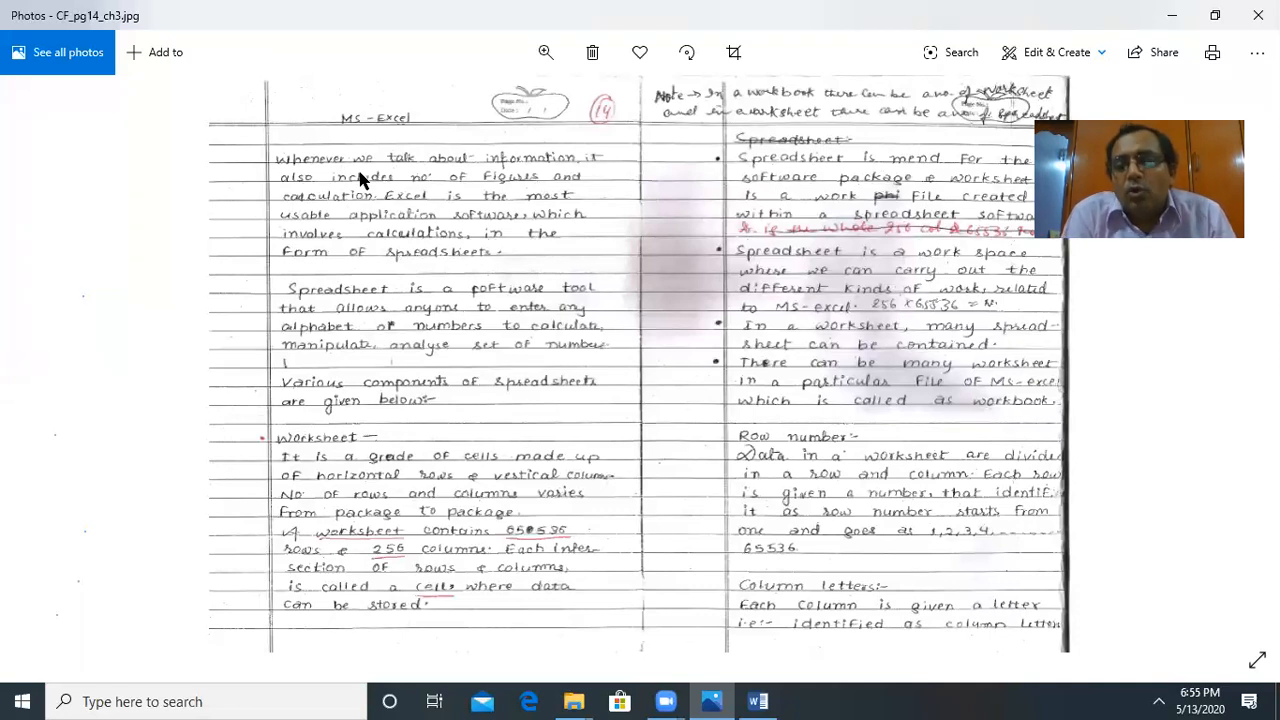
# Step: Switch to Word and close chunuu.docx without saving the changes
pyautogui.click(762, 701)
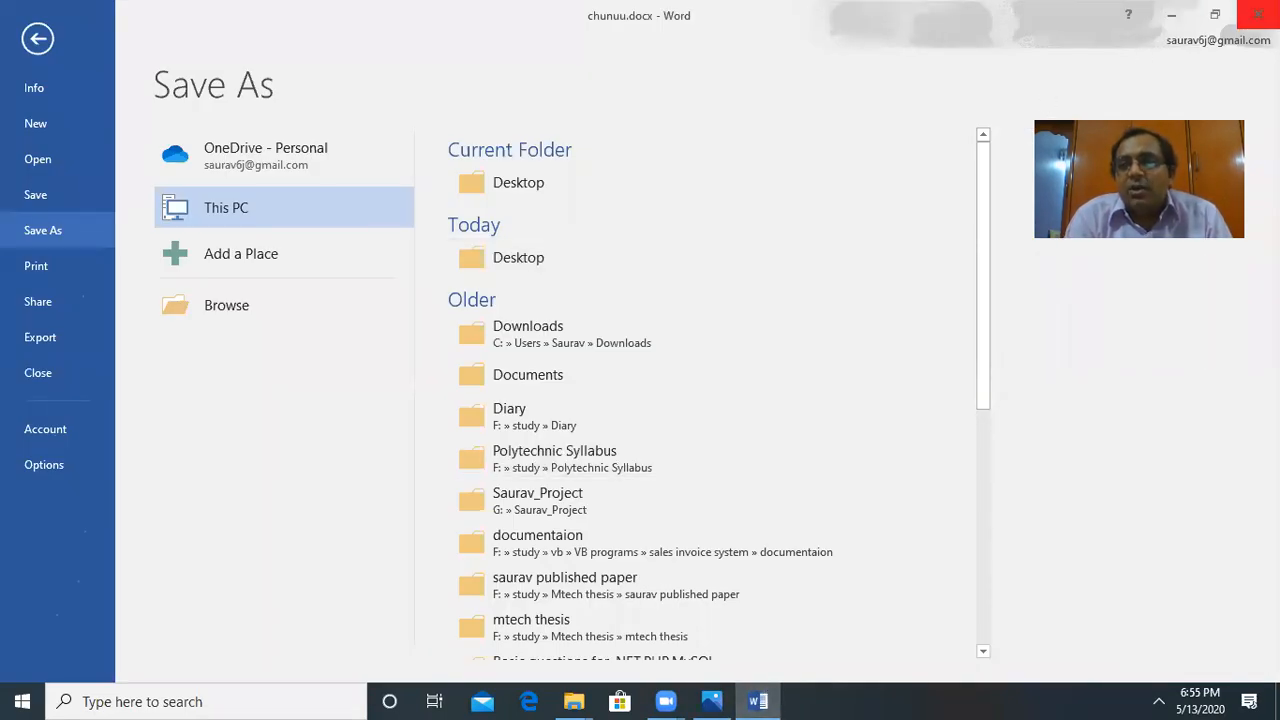
pyautogui.click(1258, 14)
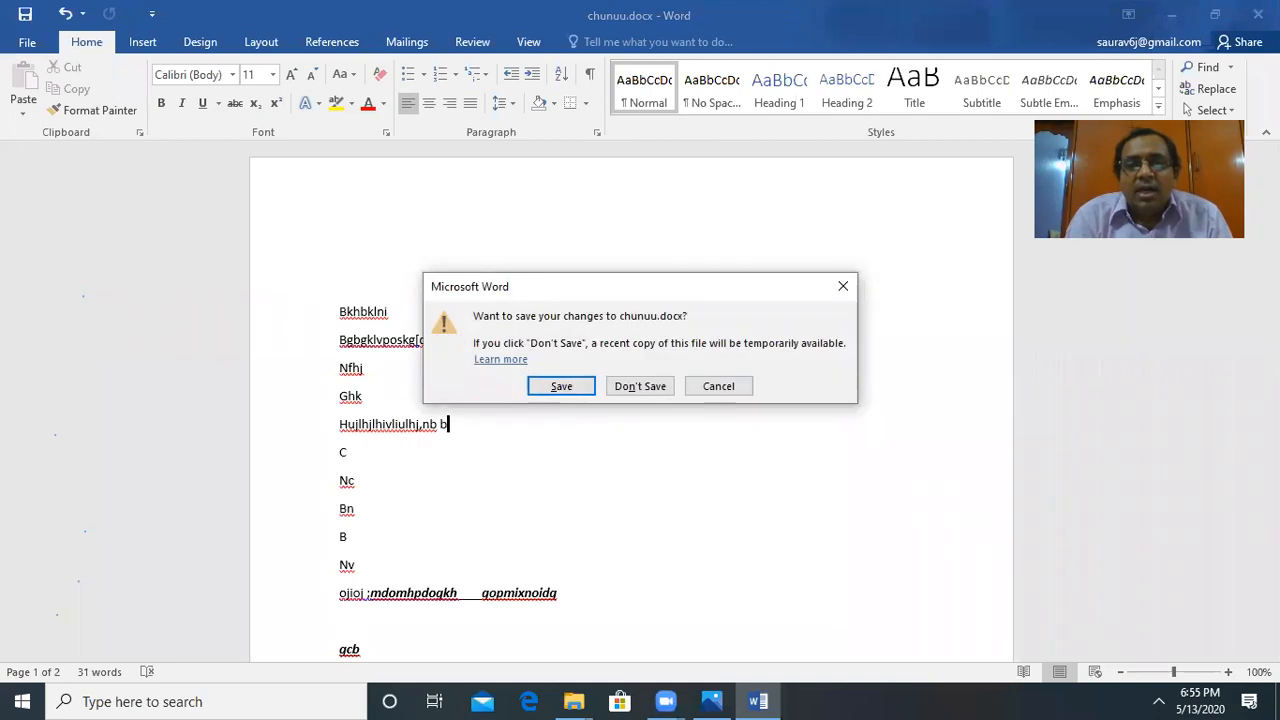
pyautogui.click(641, 388)
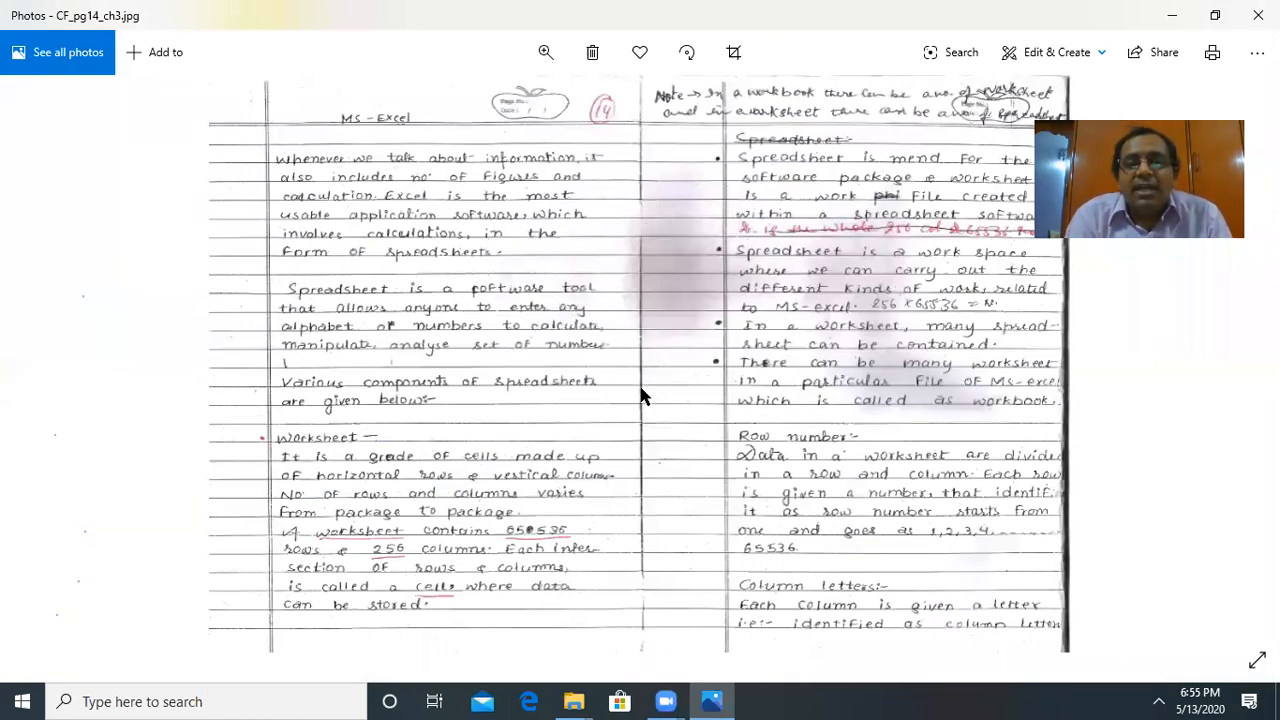
# Step: Find and launch Excel 2016 from the Windows search, and create a blank workbook
pyautogui.click(304, 702)
pyautogui.write('e')
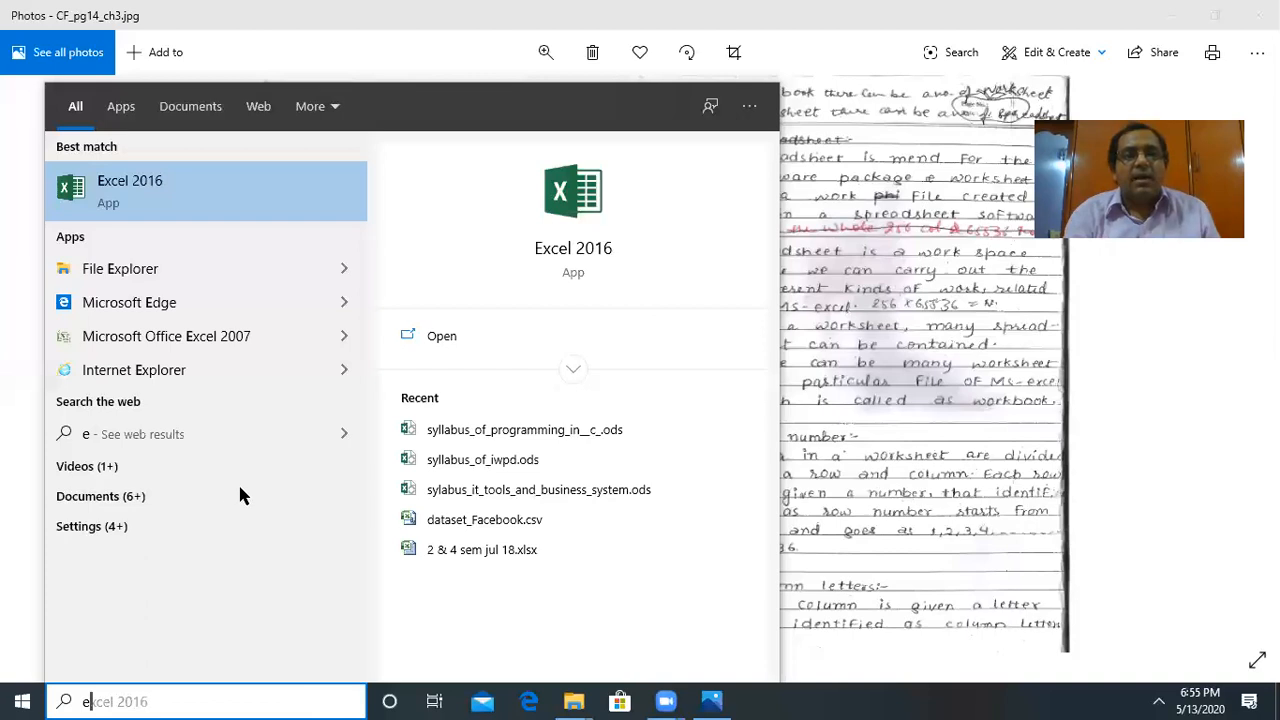
pyautogui.write('x')
pyautogui.click(258, 193)
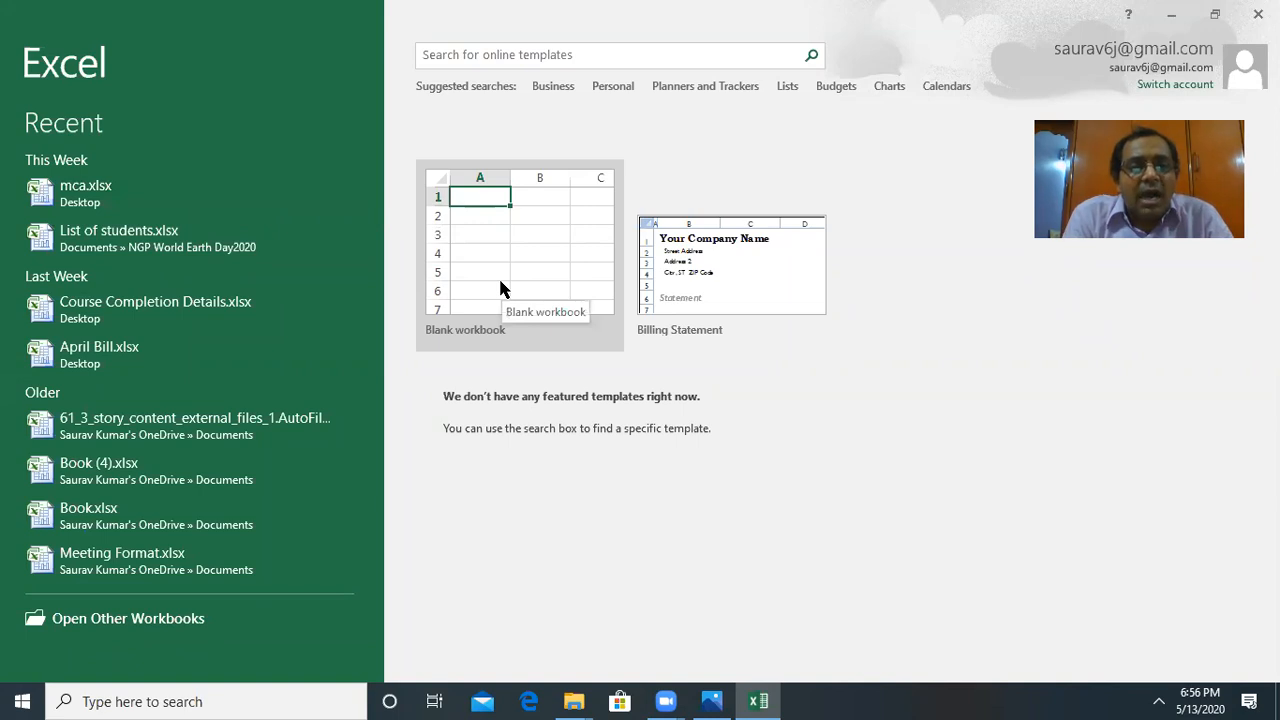
pyautogui.click(528, 241)
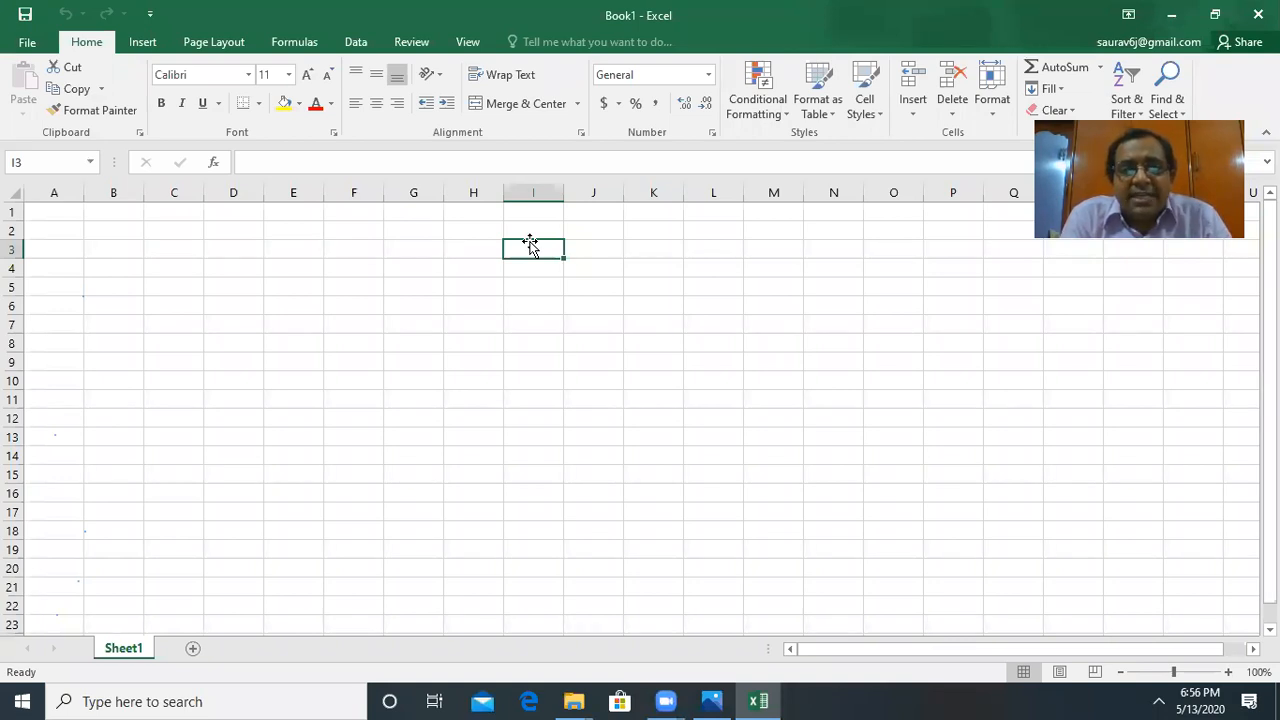
# Step: Select various single cells across the empty worksheet to point out individual cells, ending on K8
pyautogui.click(391, 261)
pyautogui.click(286, 291)
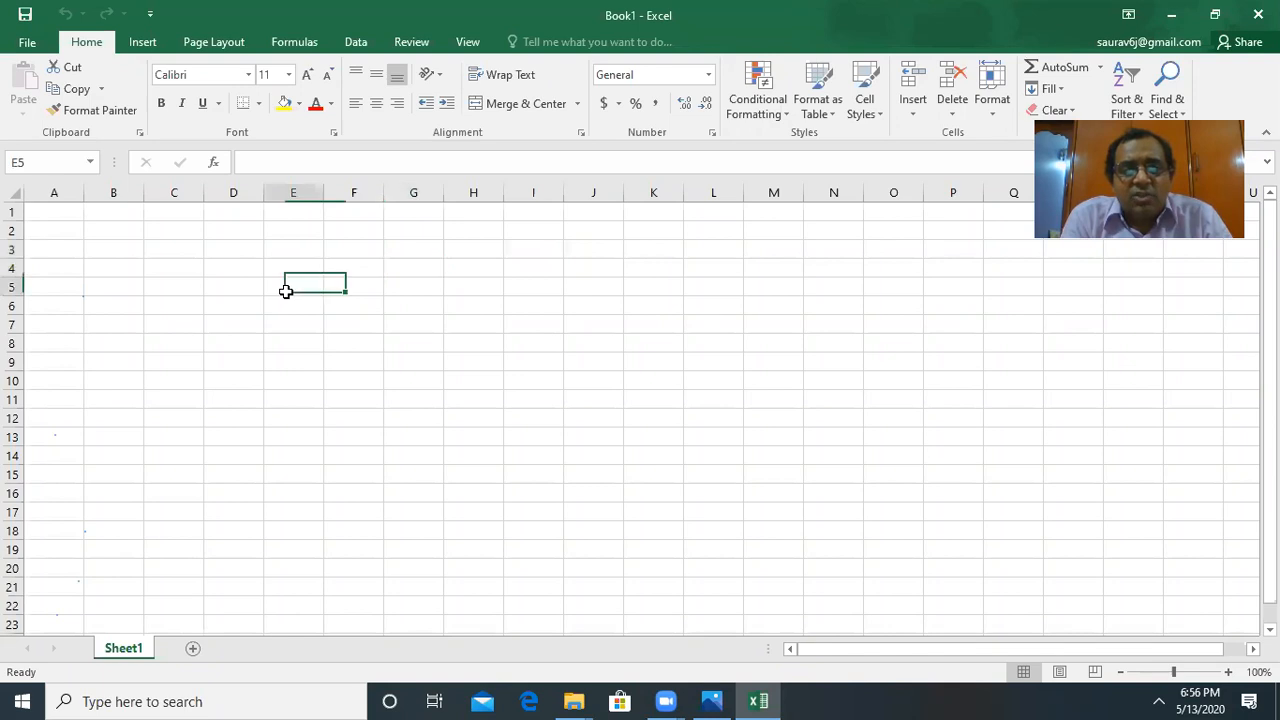
pyautogui.click(404, 298)
pyautogui.click(567, 293)
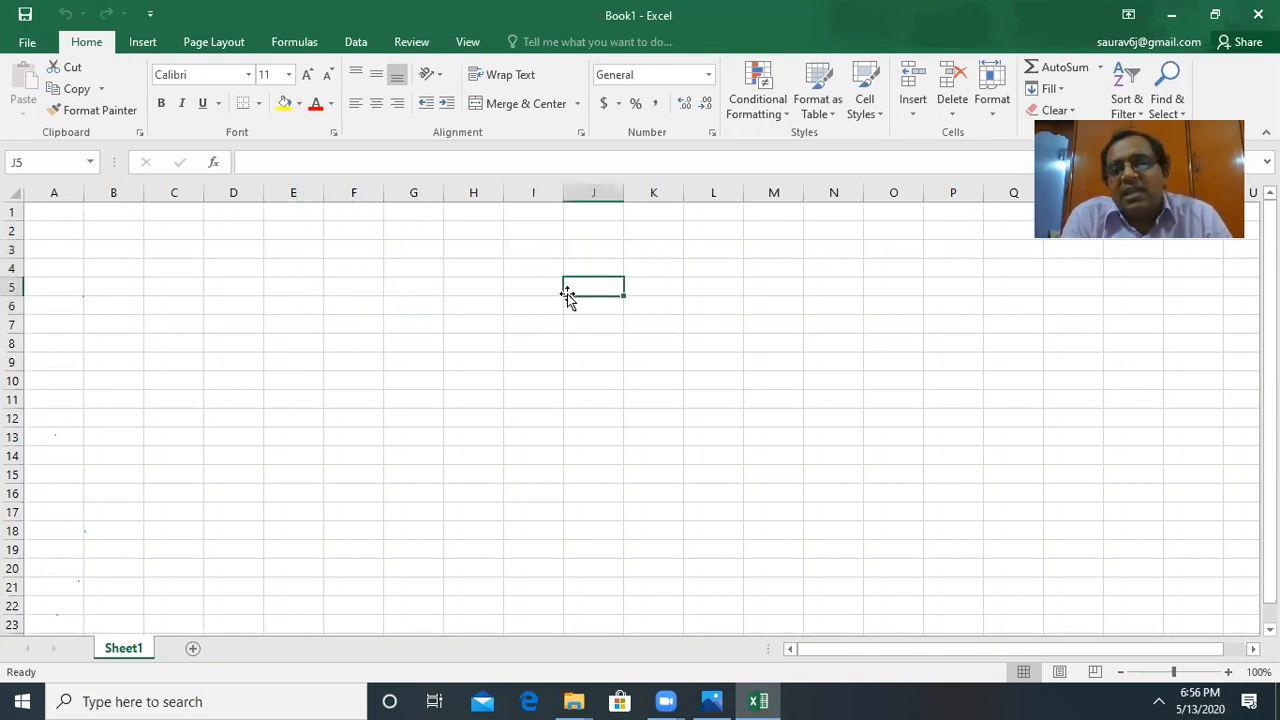
pyautogui.click(493, 322)
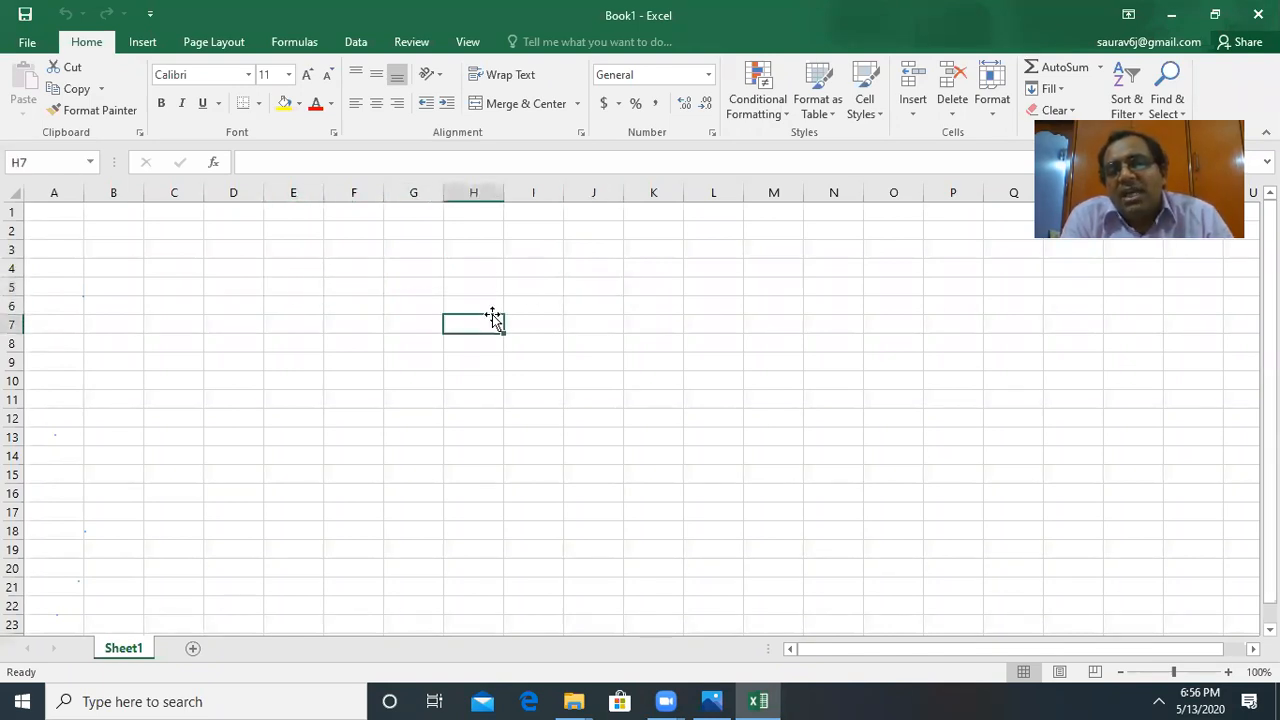
pyautogui.click(627, 300)
pyautogui.click(549, 399)
pyautogui.click(414, 277)
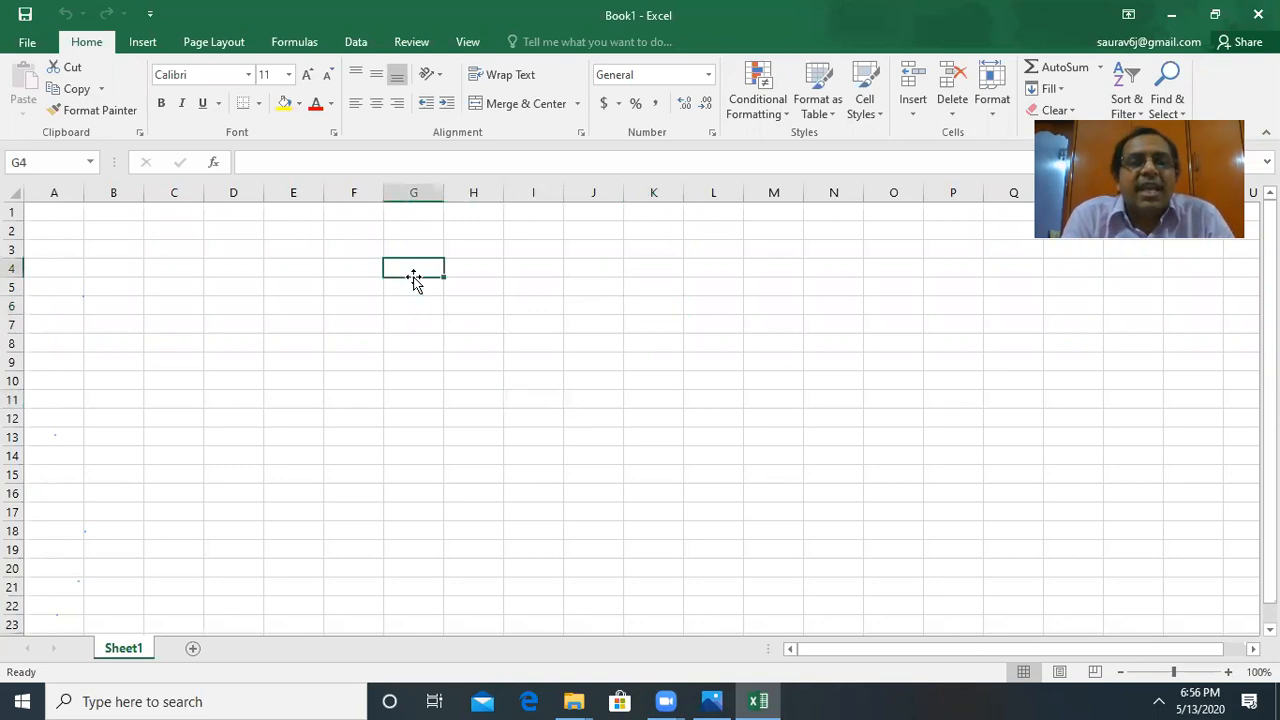
pyautogui.click(277, 292)
pyautogui.click(292, 352)
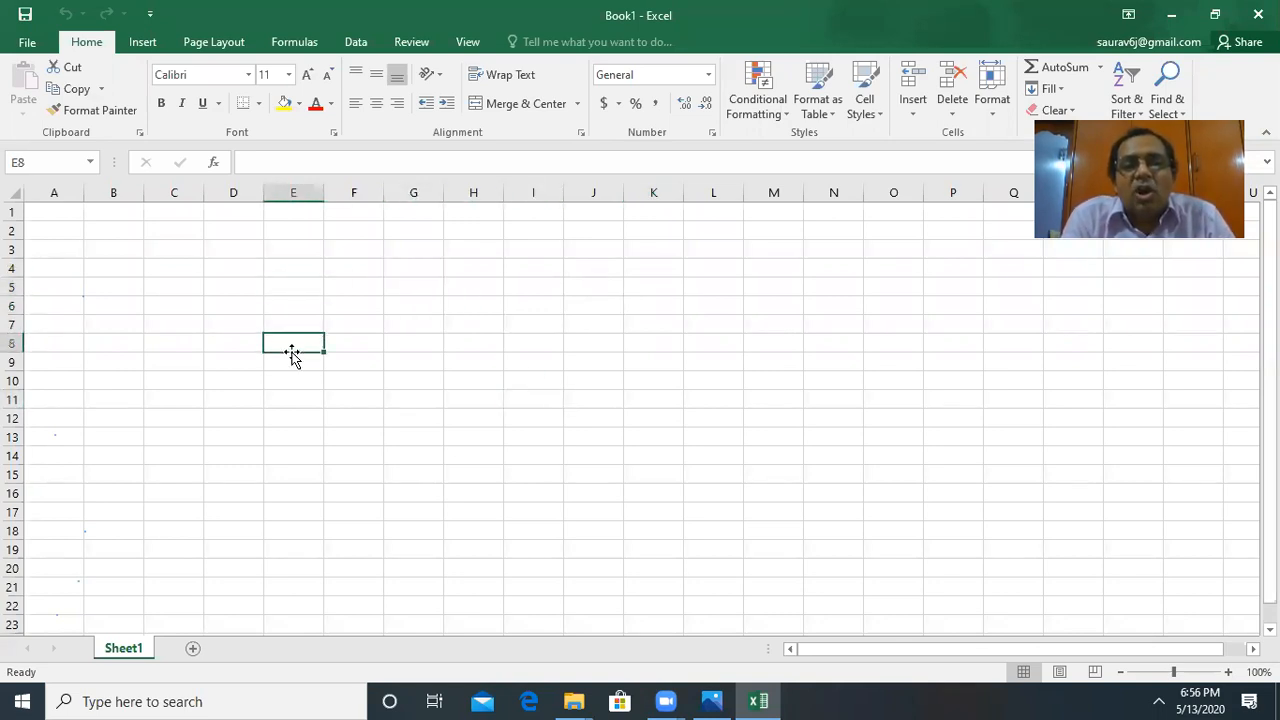
pyautogui.click(511, 369)
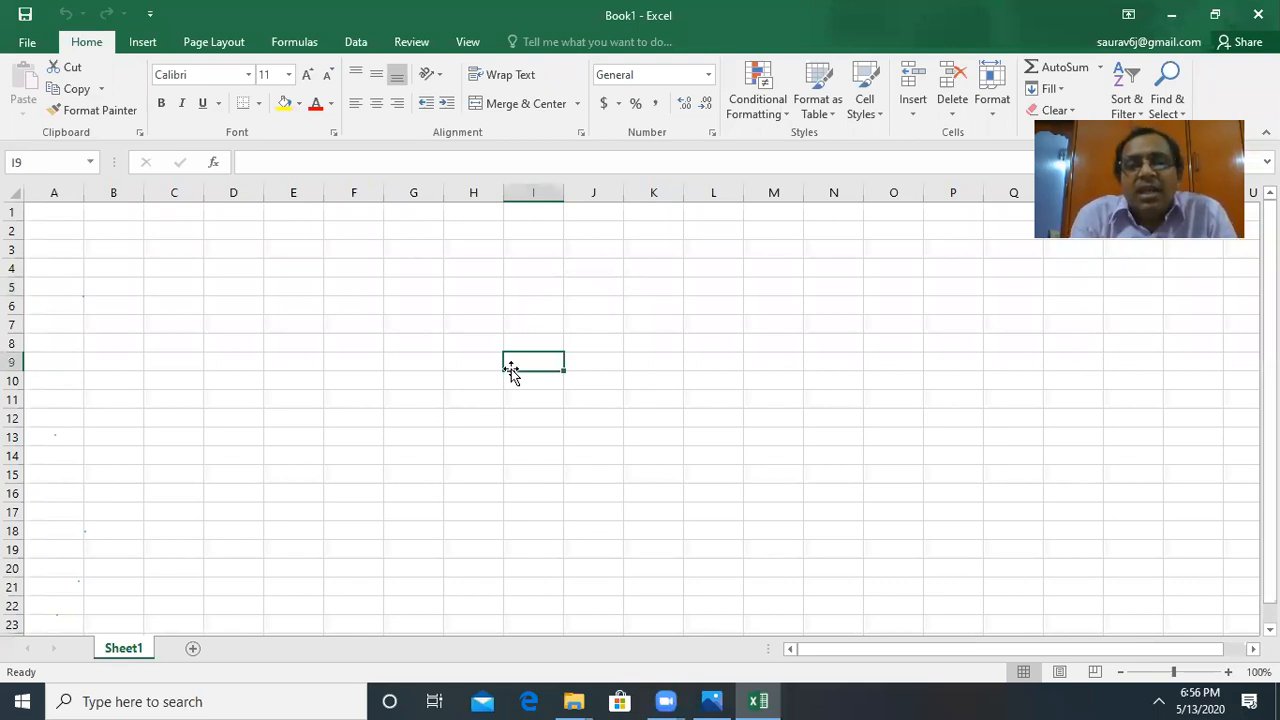
pyautogui.click(494, 306)
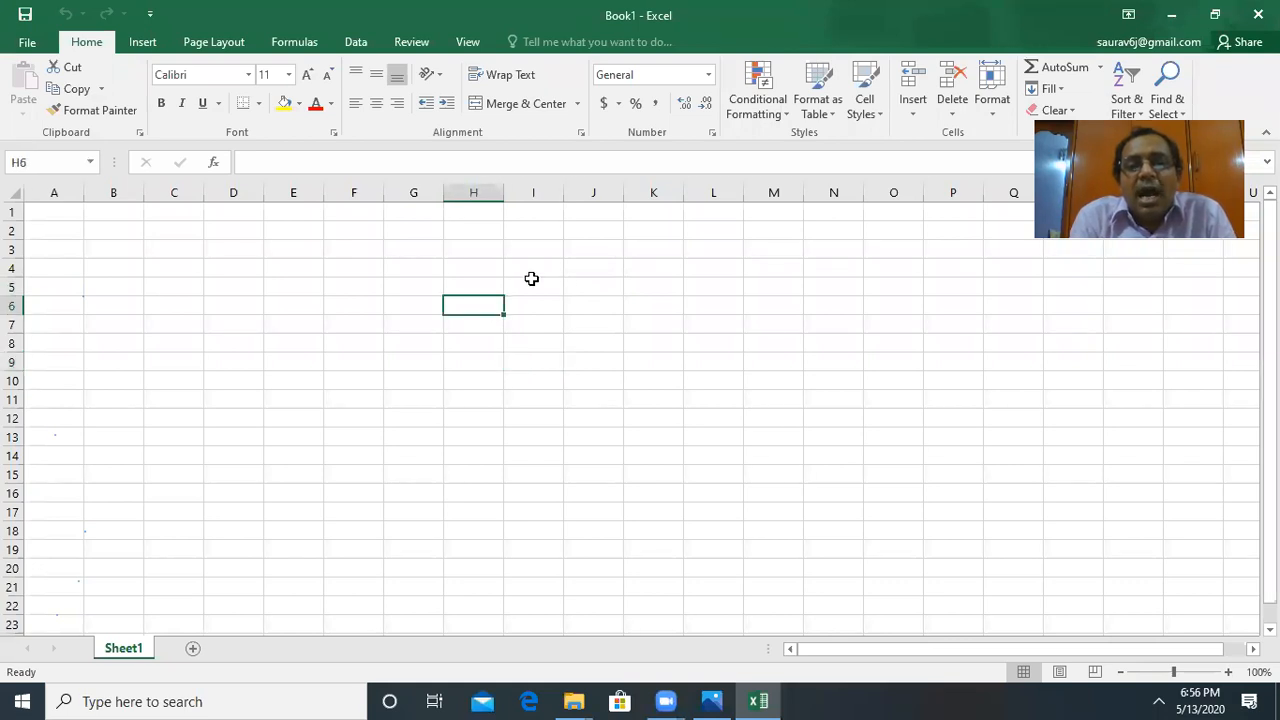
pyautogui.click(532, 280)
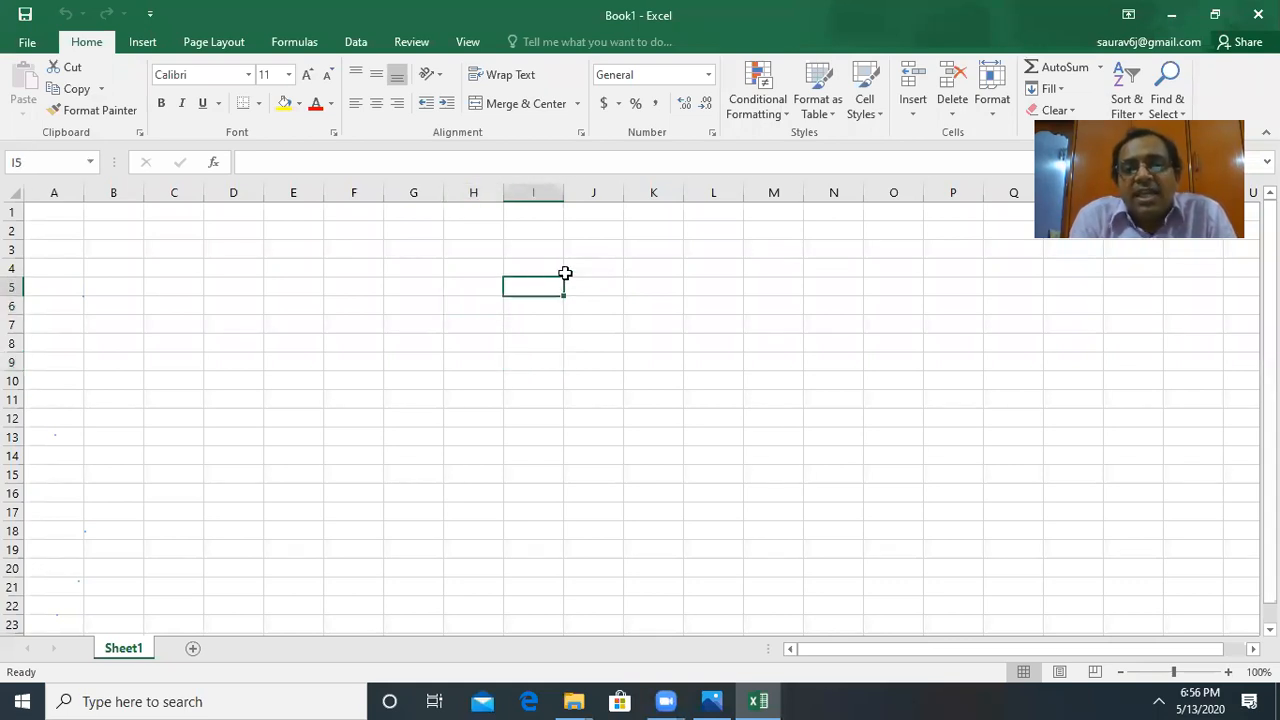
pyautogui.click(732, 304)
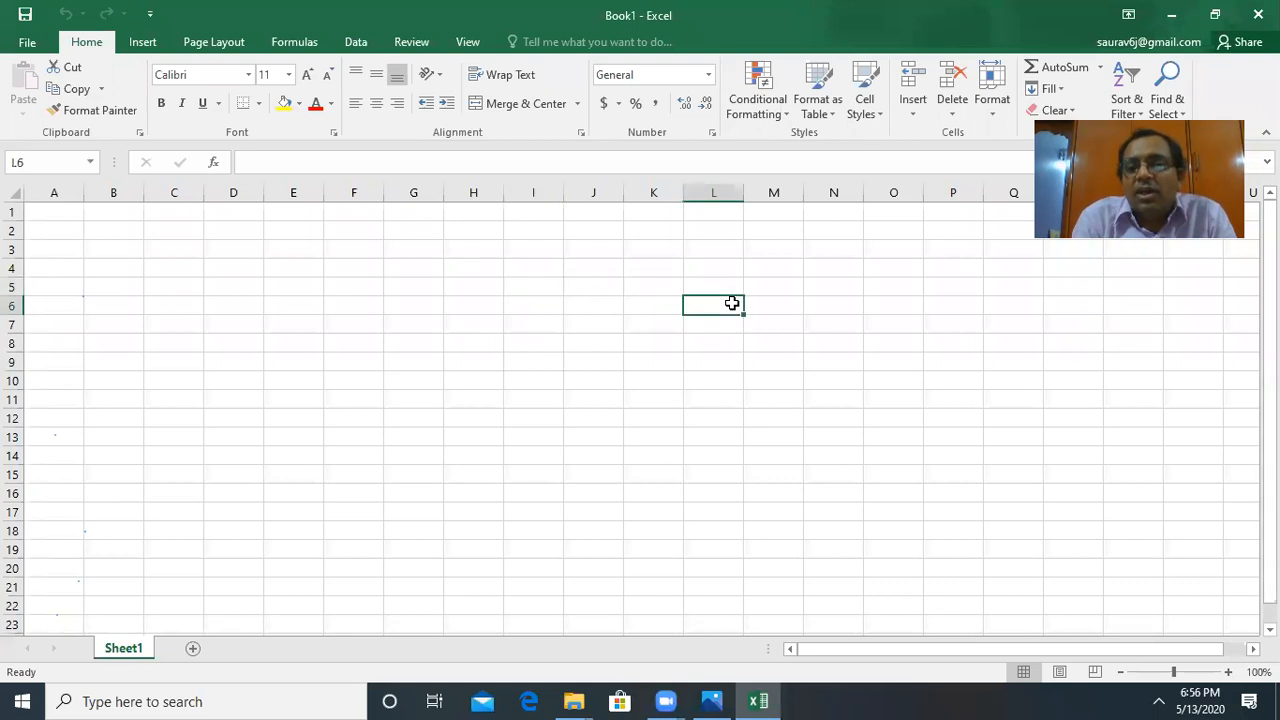
pyautogui.click(628, 437)
pyautogui.click(414, 363)
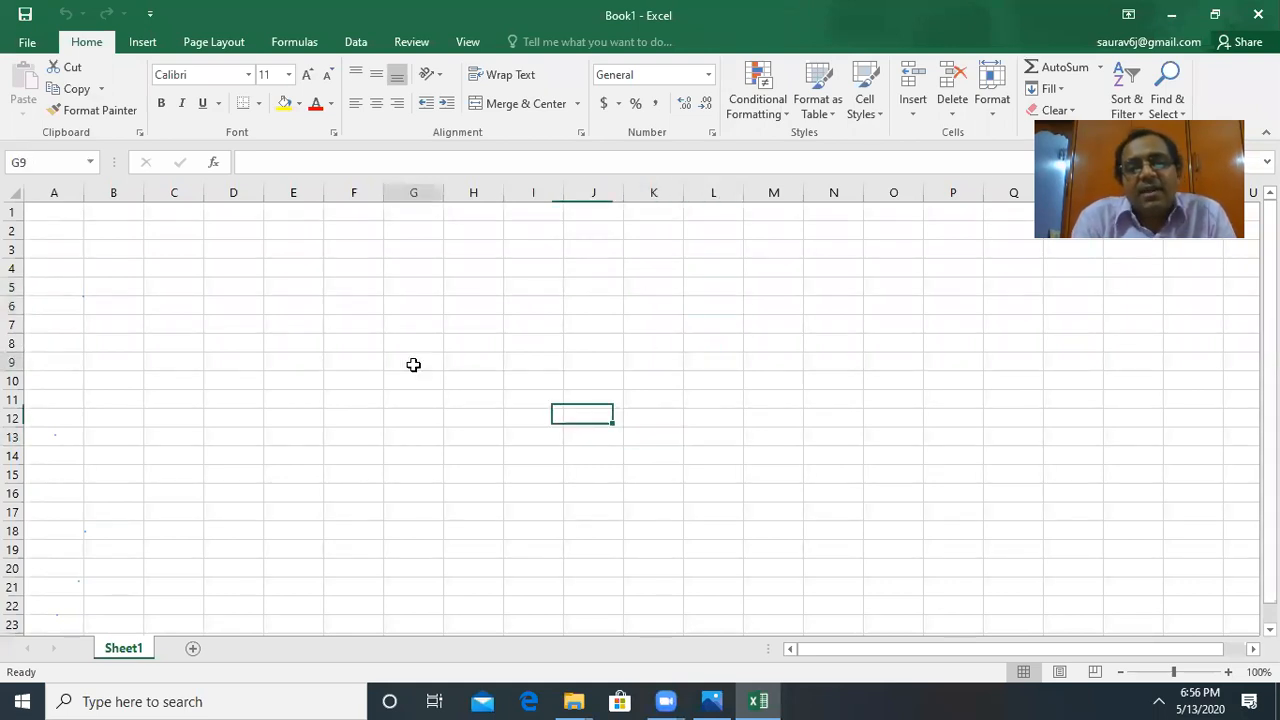
pyautogui.click(677, 346)
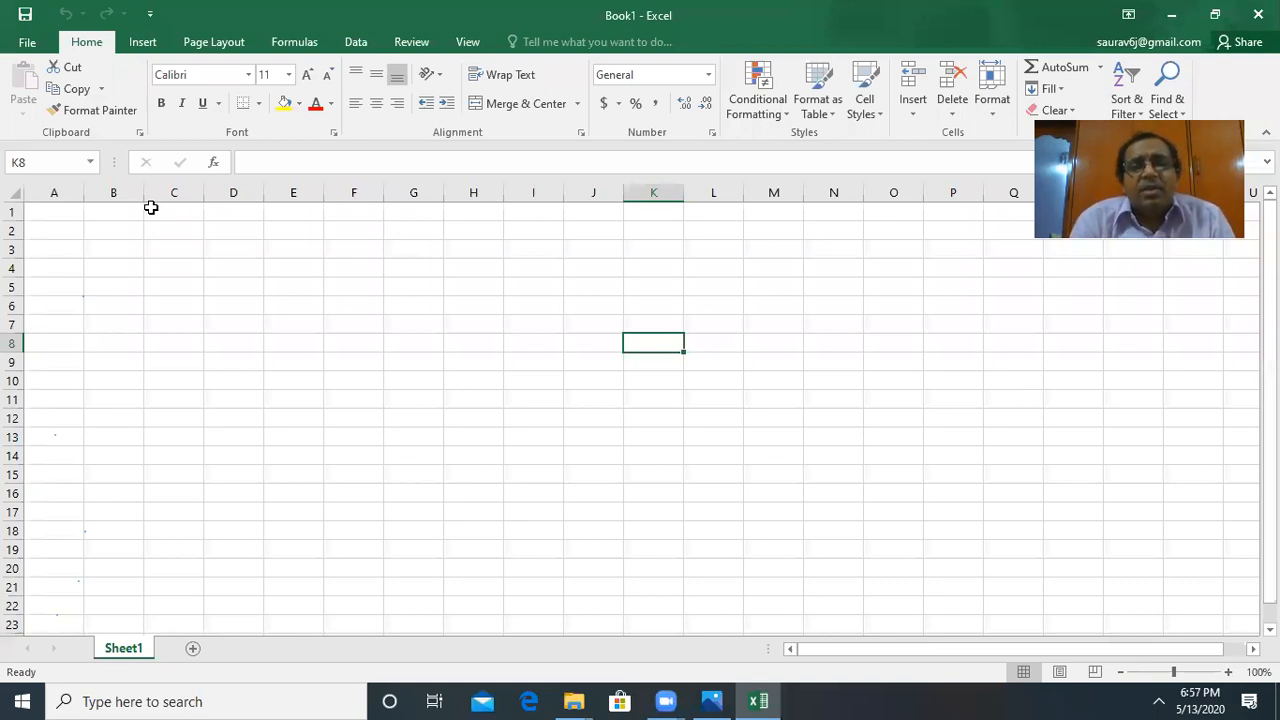
# Step: Select whole columns one at a time to point out the column letters: A, B, C, G, J, A and C
pyautogui.click(51, 186)
pyautogui.click(110, 187)
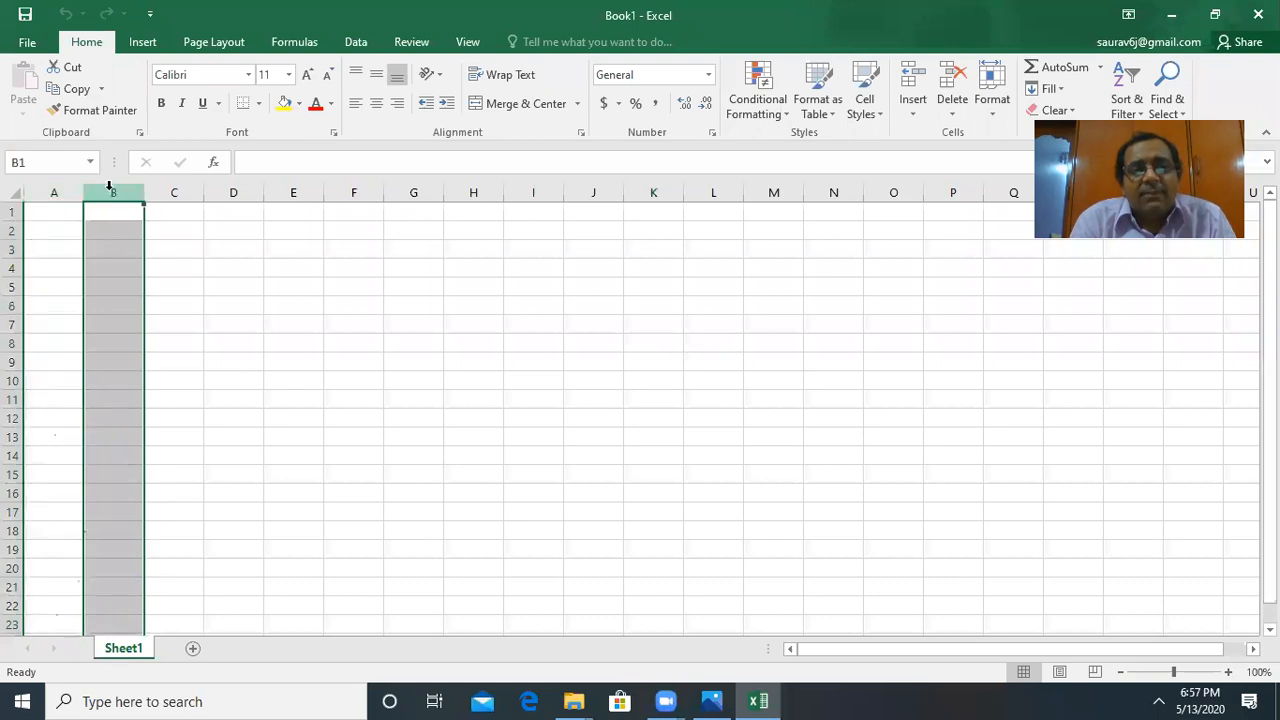
pyautogui.click(178, 186)
pyautogui.click(425, 186)
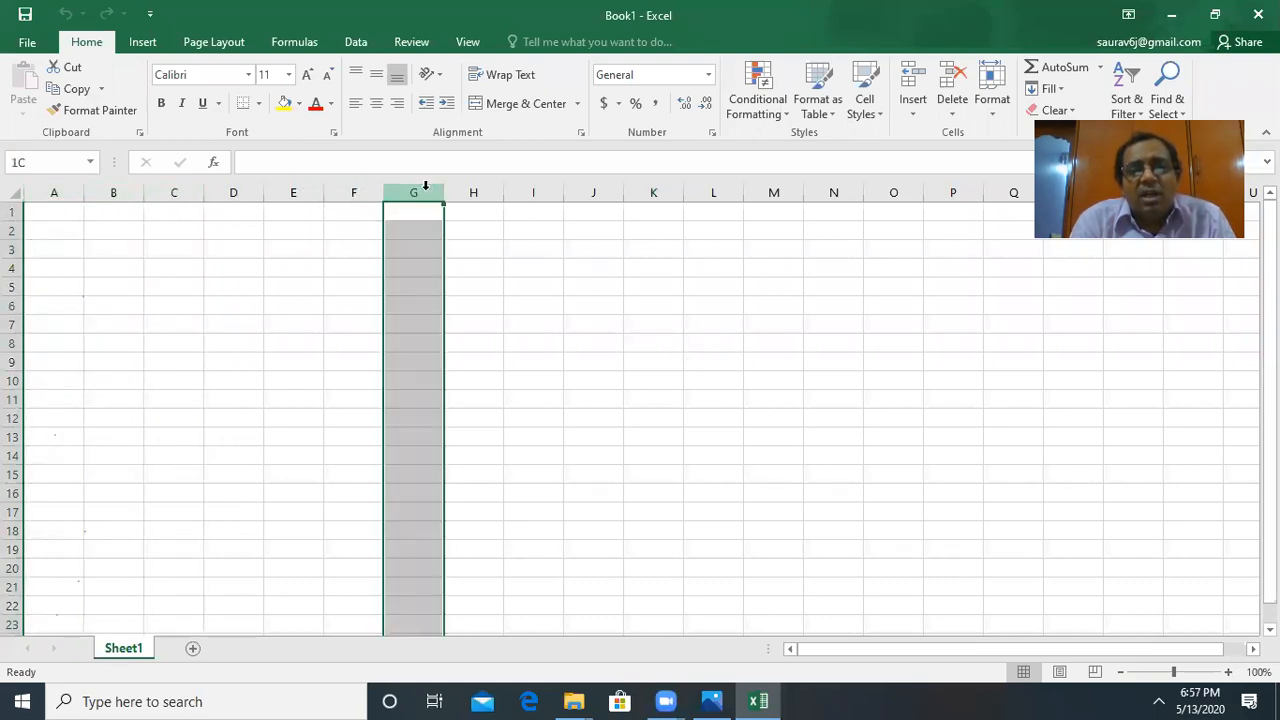
pyautogui.click(601, 180)
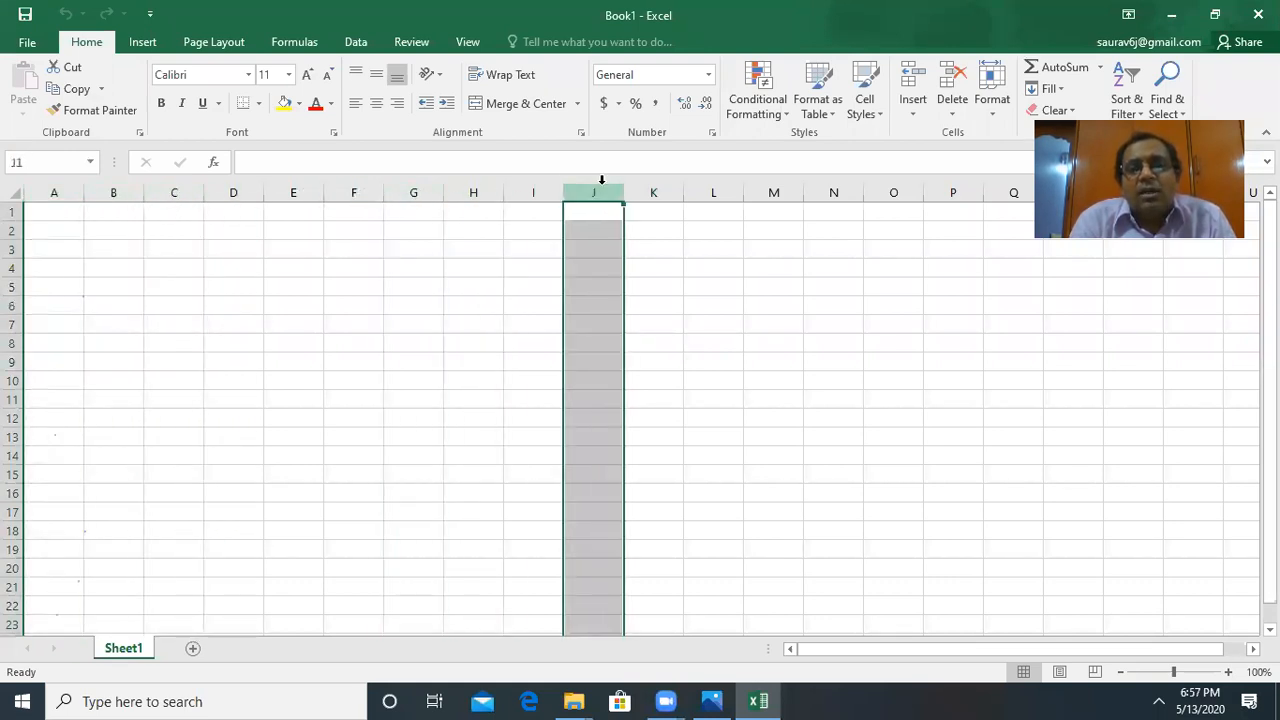
pyautogui.click(52, 187)
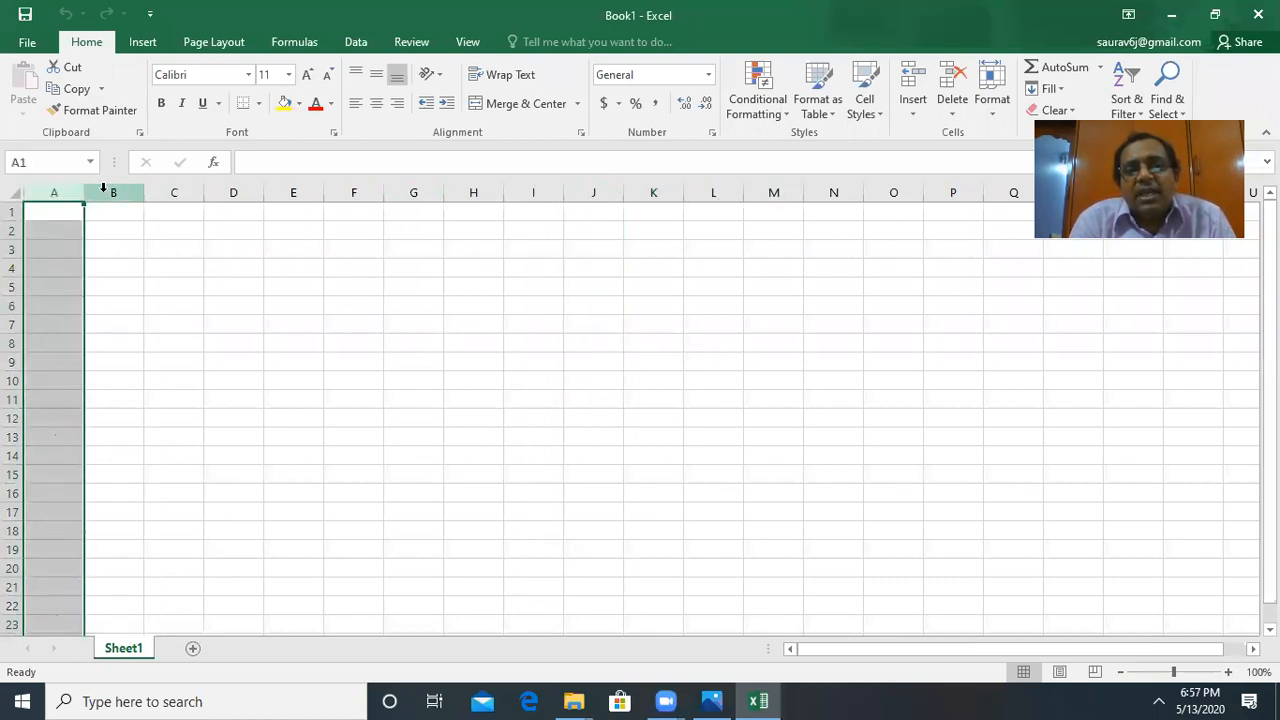
pyautogui.click(176, 190)
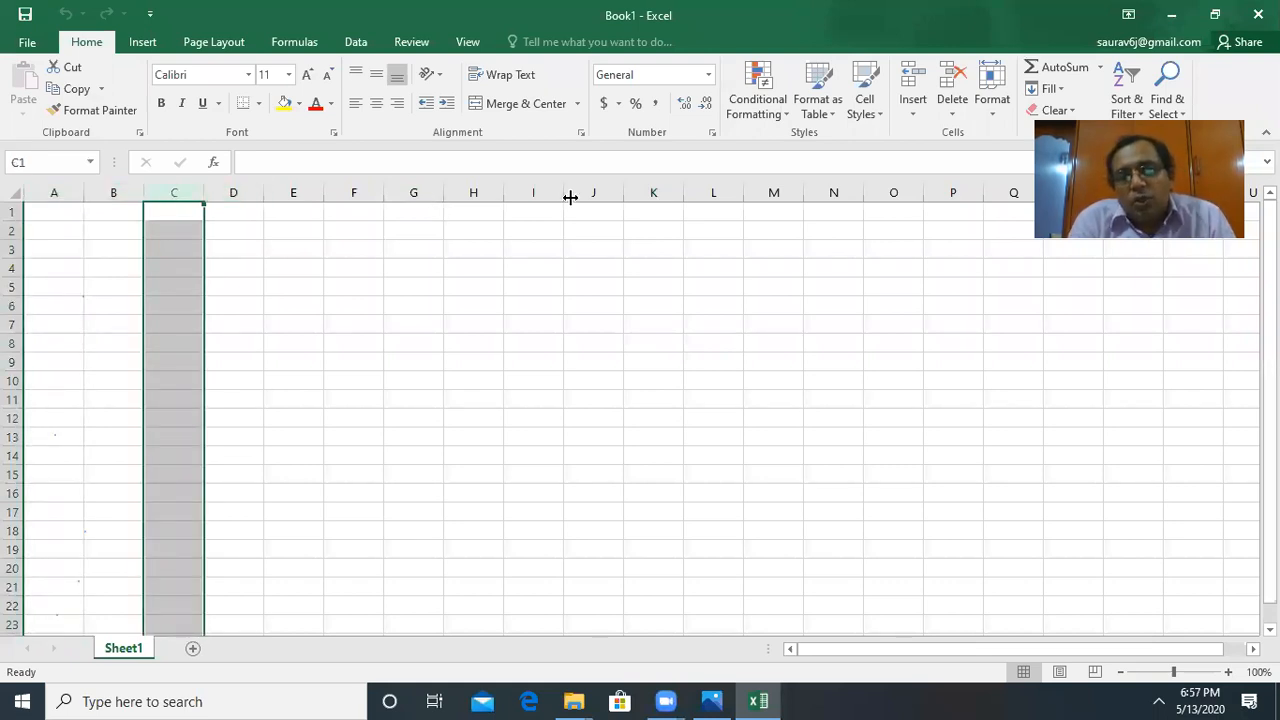
# Step: Select whole rows one at a time to point out the row numbers: 2, 4, 6, 8 and 11
pyautogui.click(12, 231)
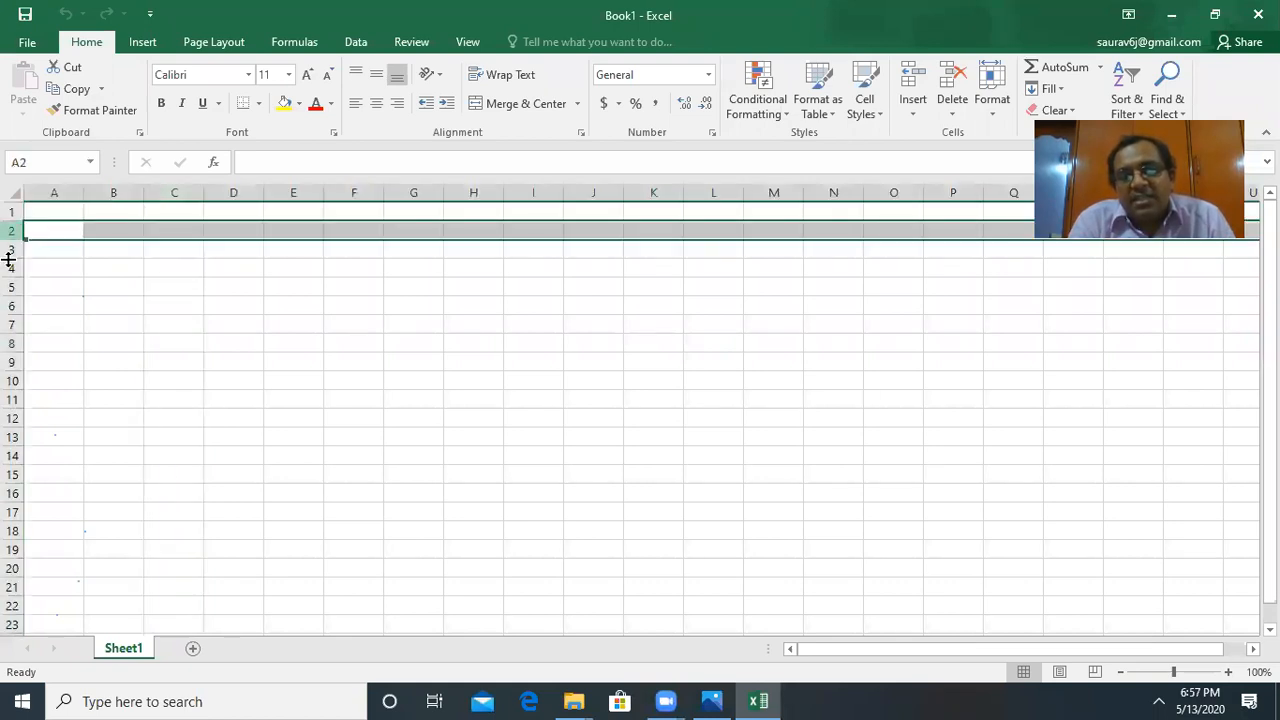
pyautogui.click(11, 268)
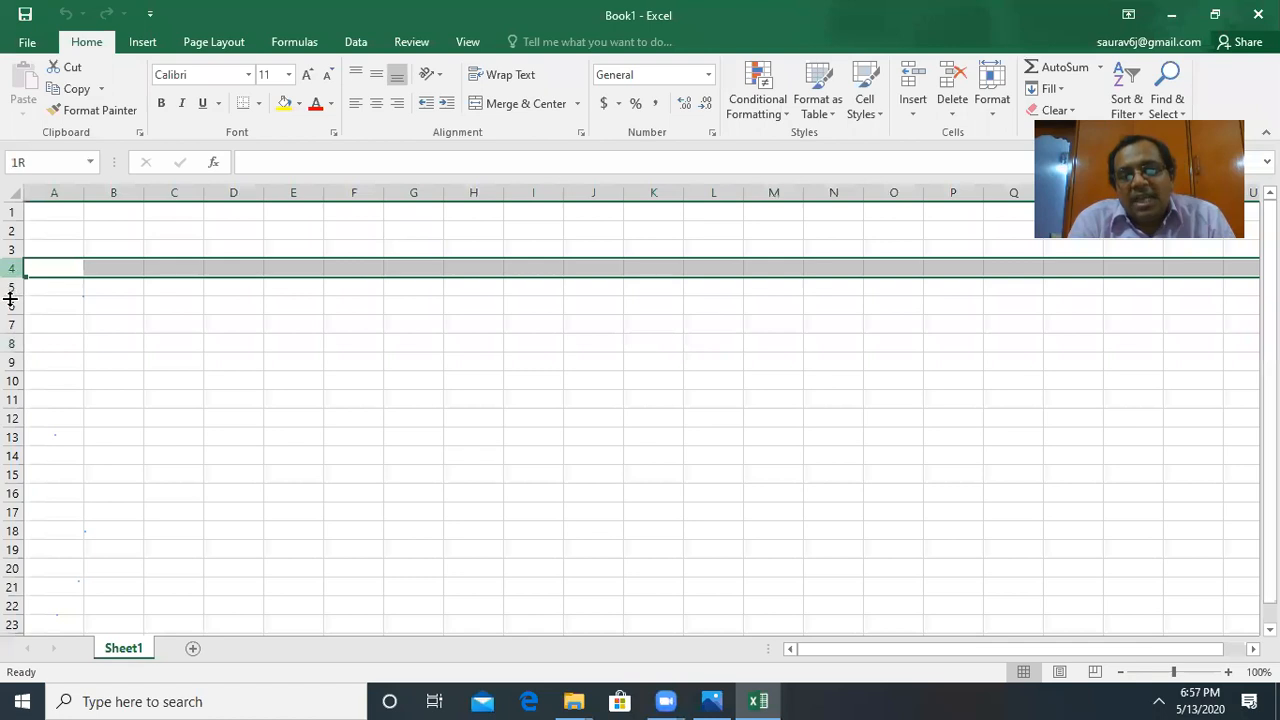
pyautogui.click(12, 306)
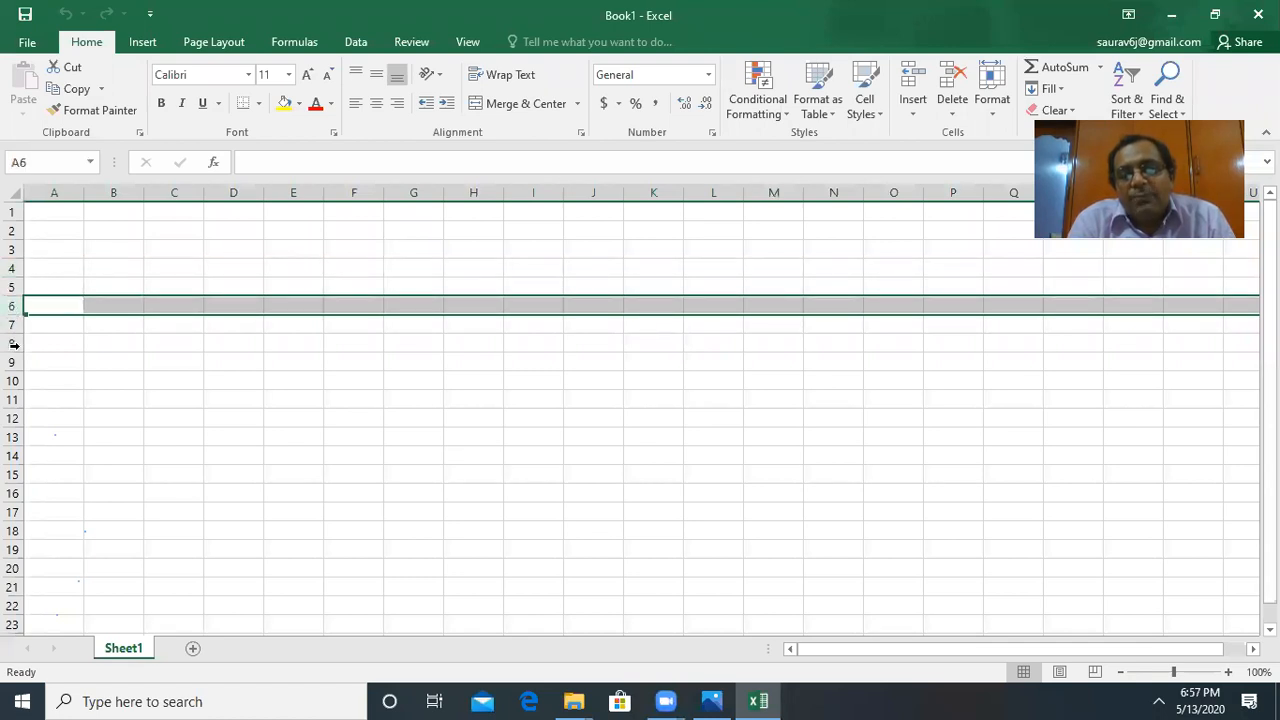
pyautogui.click(12, 343)
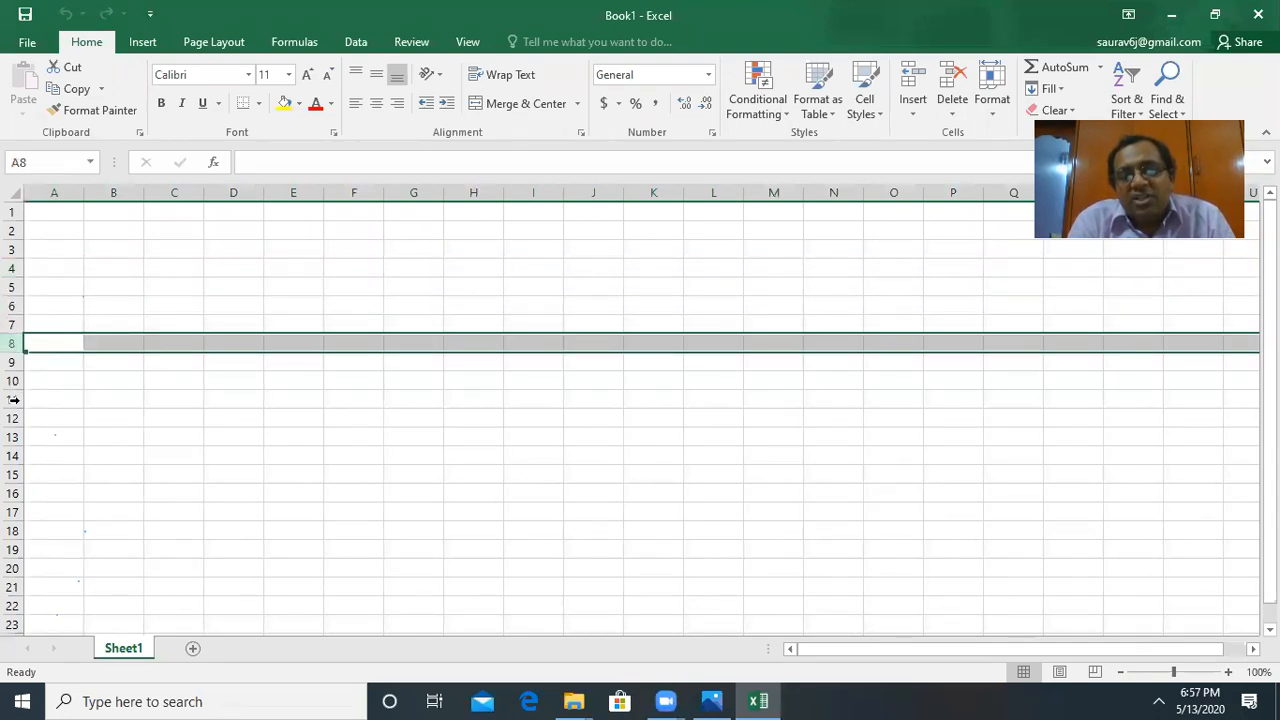
pyautogui.click(12, 399)
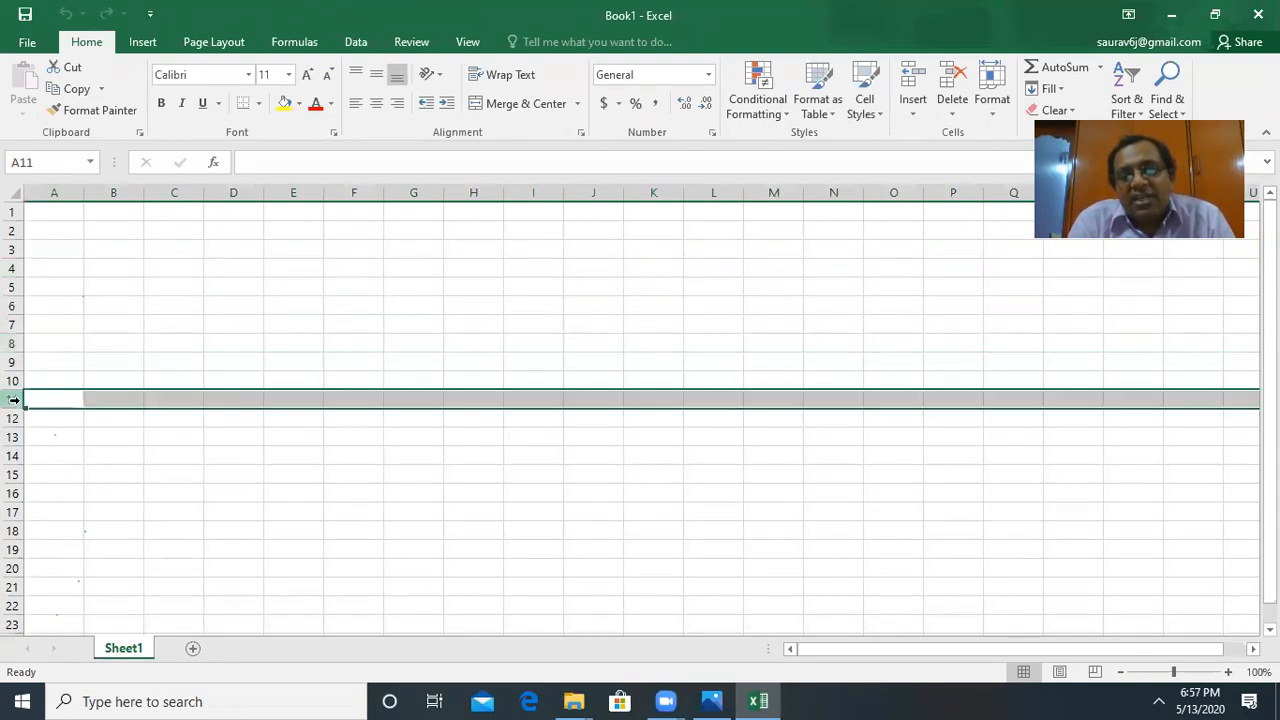
# Step: Select single cells one after another, including G6, D7, F6, E8, B4 and H6, to point out their cell addresses
pyautogui.click(426, 301)
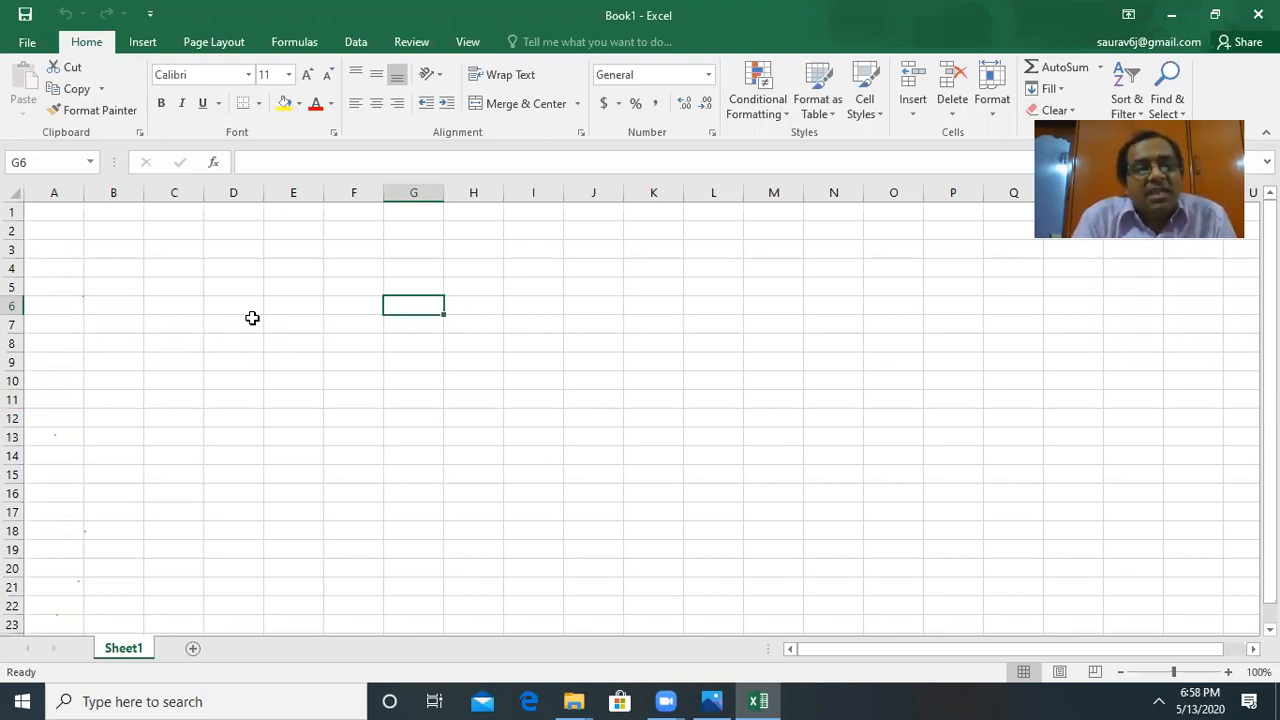
pyautogui.press('Tab')
pyautogui.press('Return')
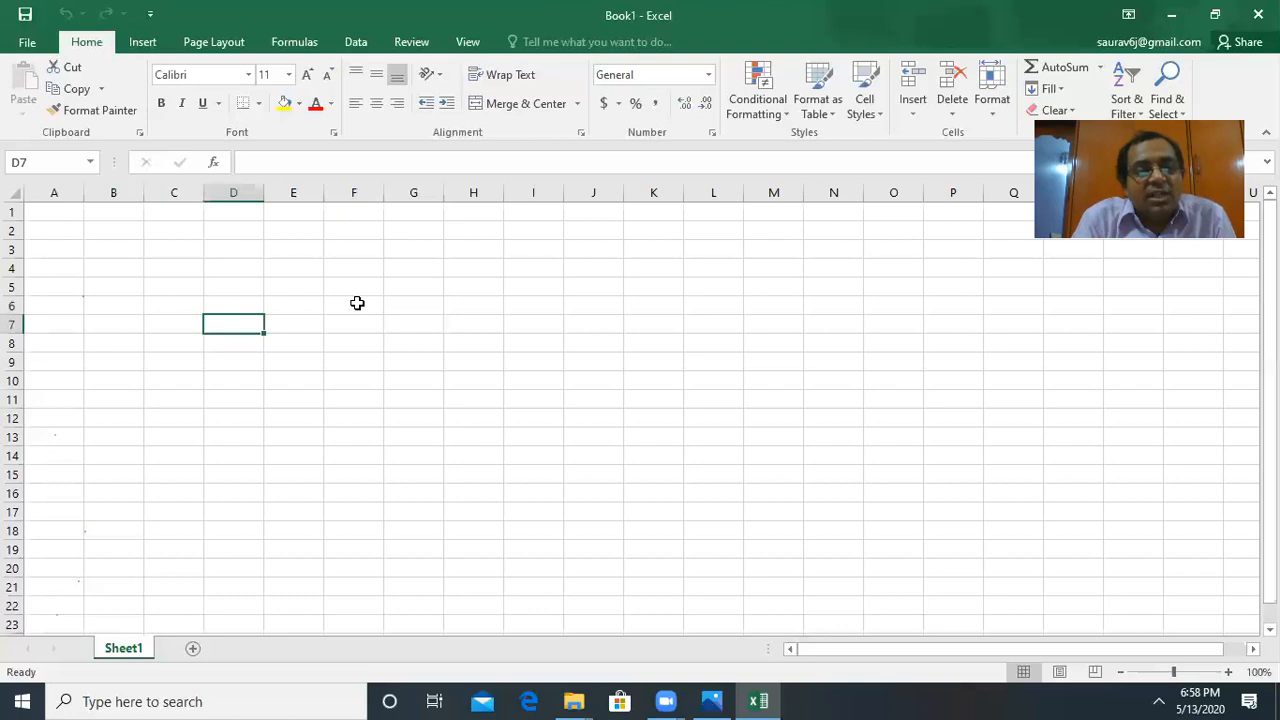
pyautogui.click(357, 303)
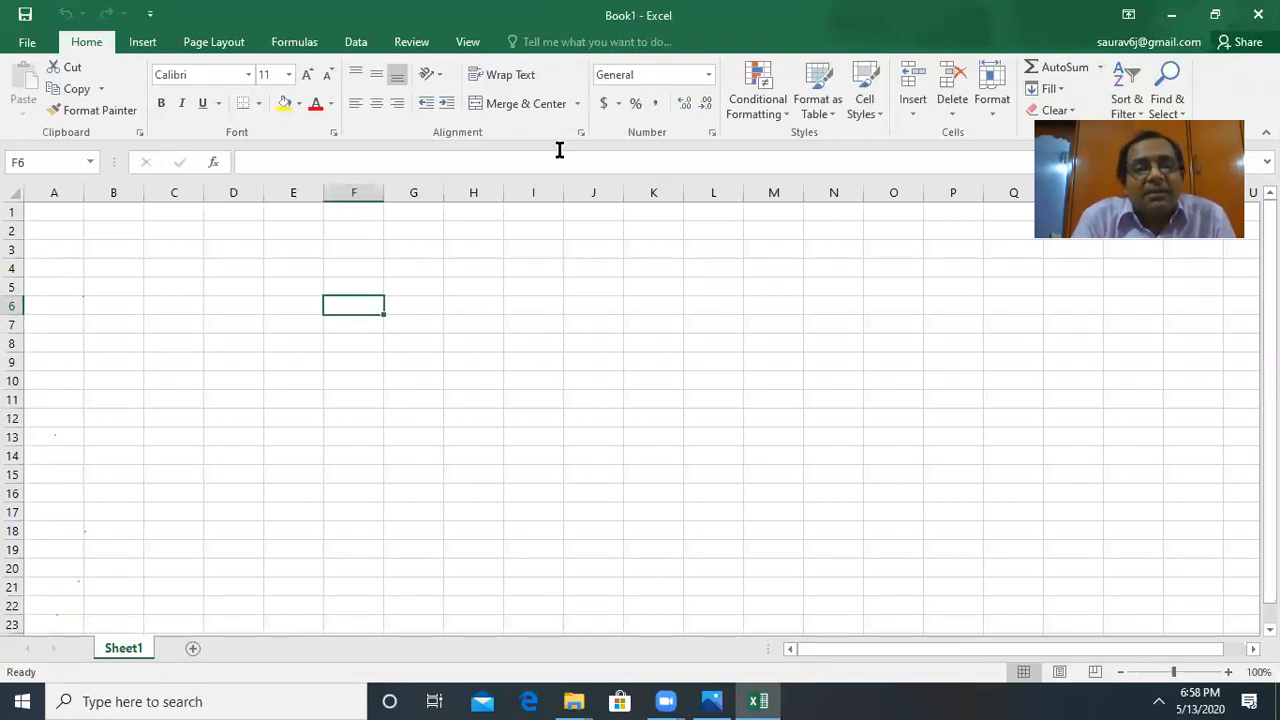
pyautogui.click(92, 242)
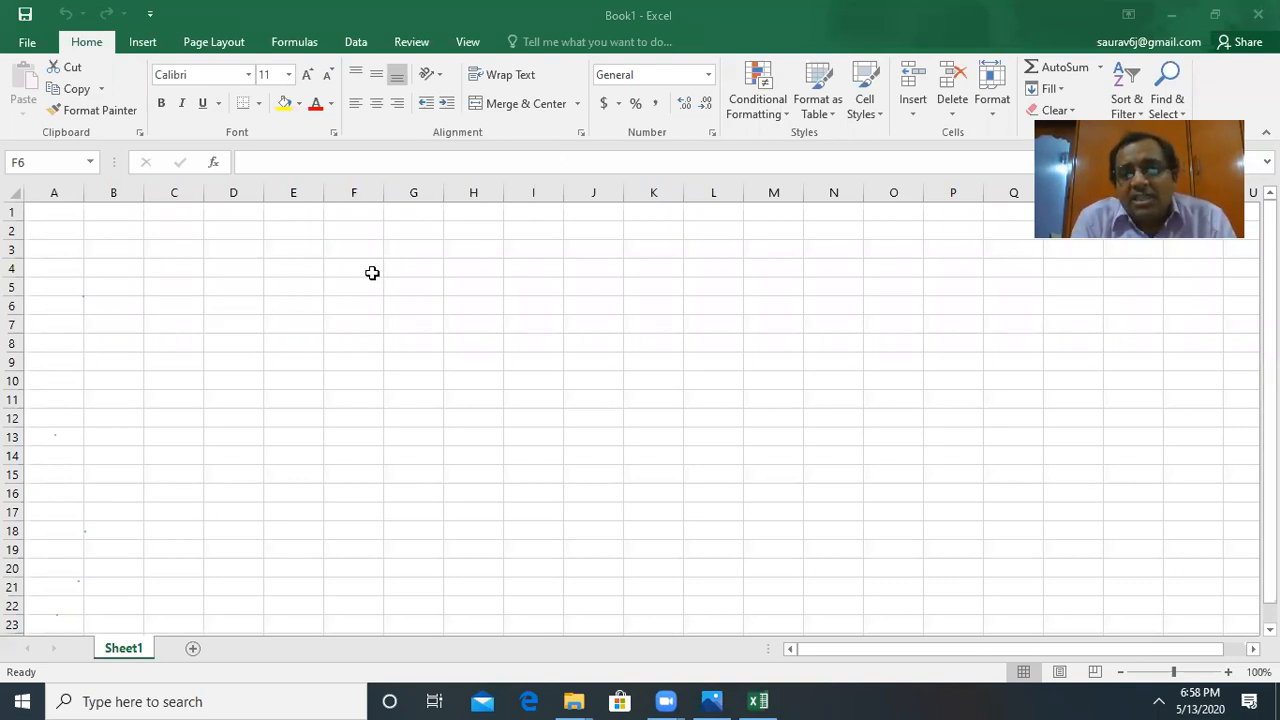
pyautogui.click(462, 340)
pyautogui.click(288, 340)
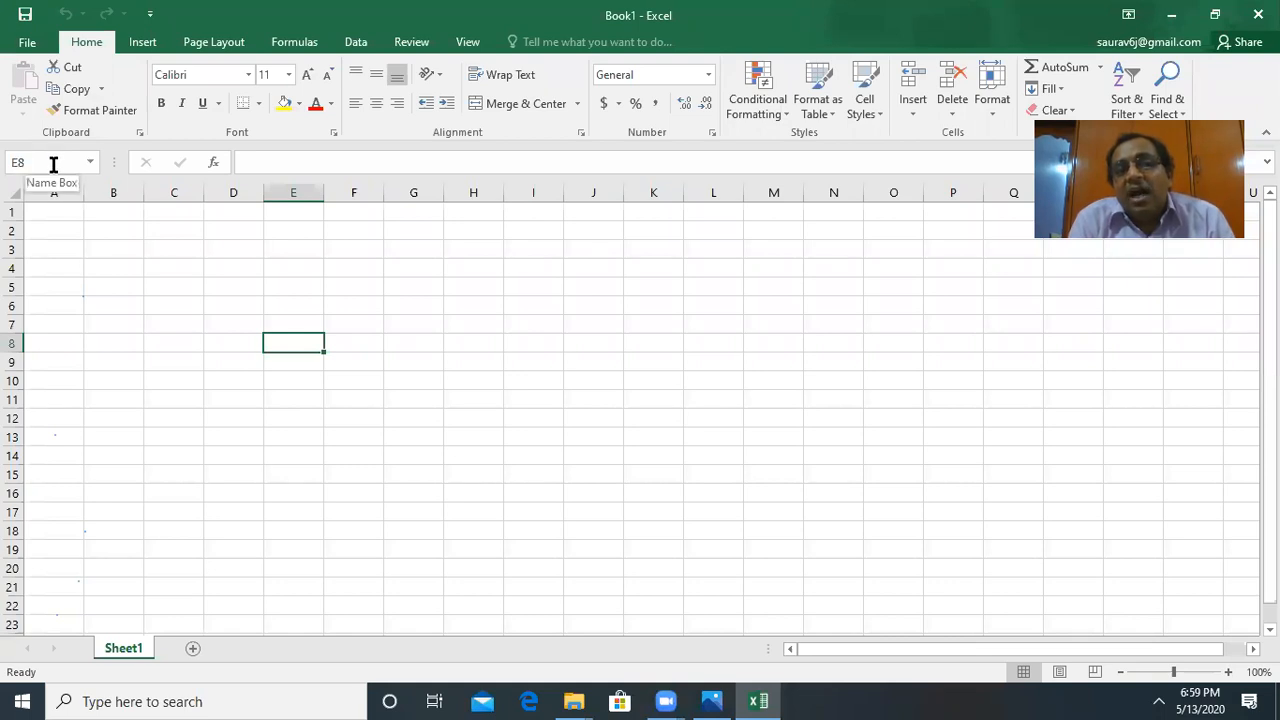
pyautogui.click(102, 269)
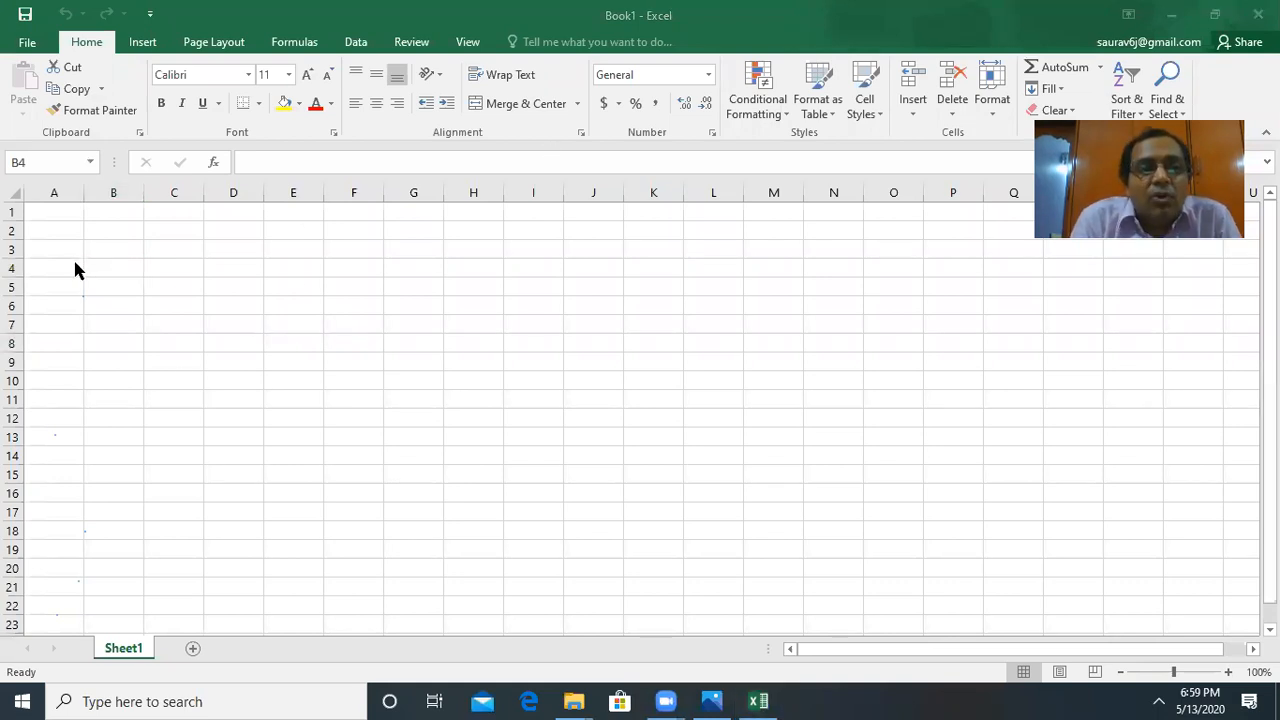
pyautogui.click(469, 308)
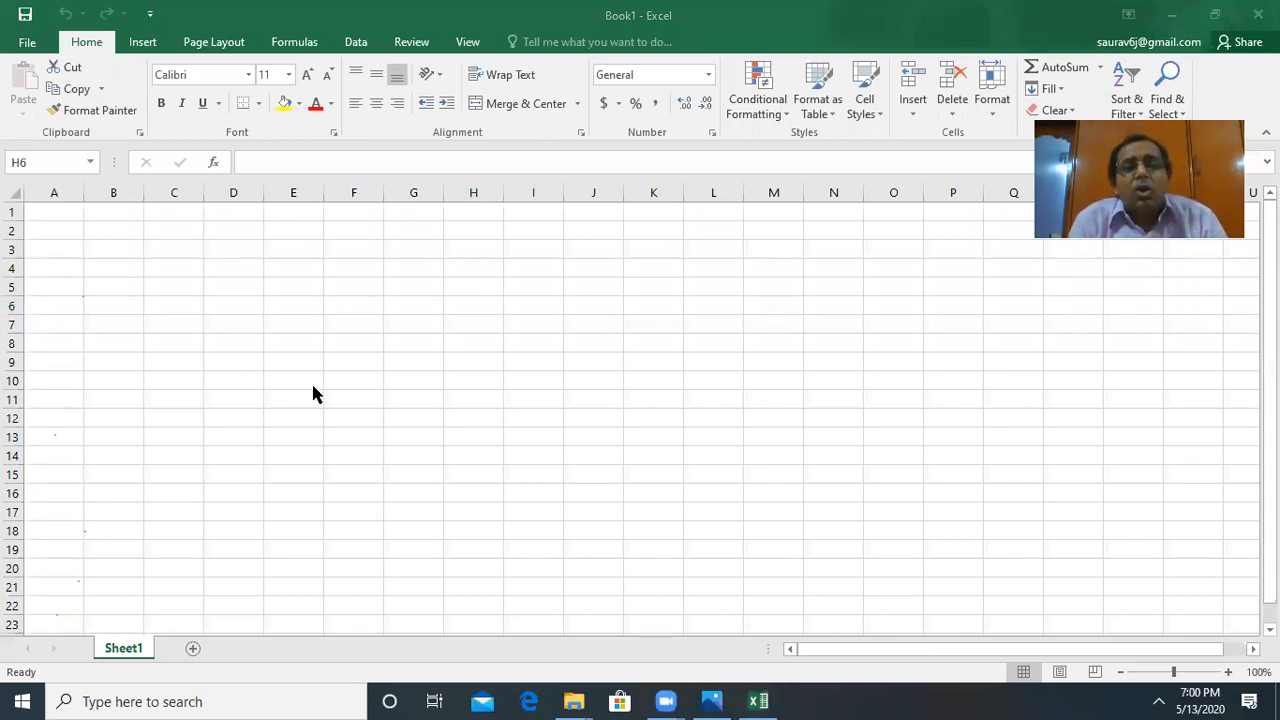
pyautogui.click(659, 107)
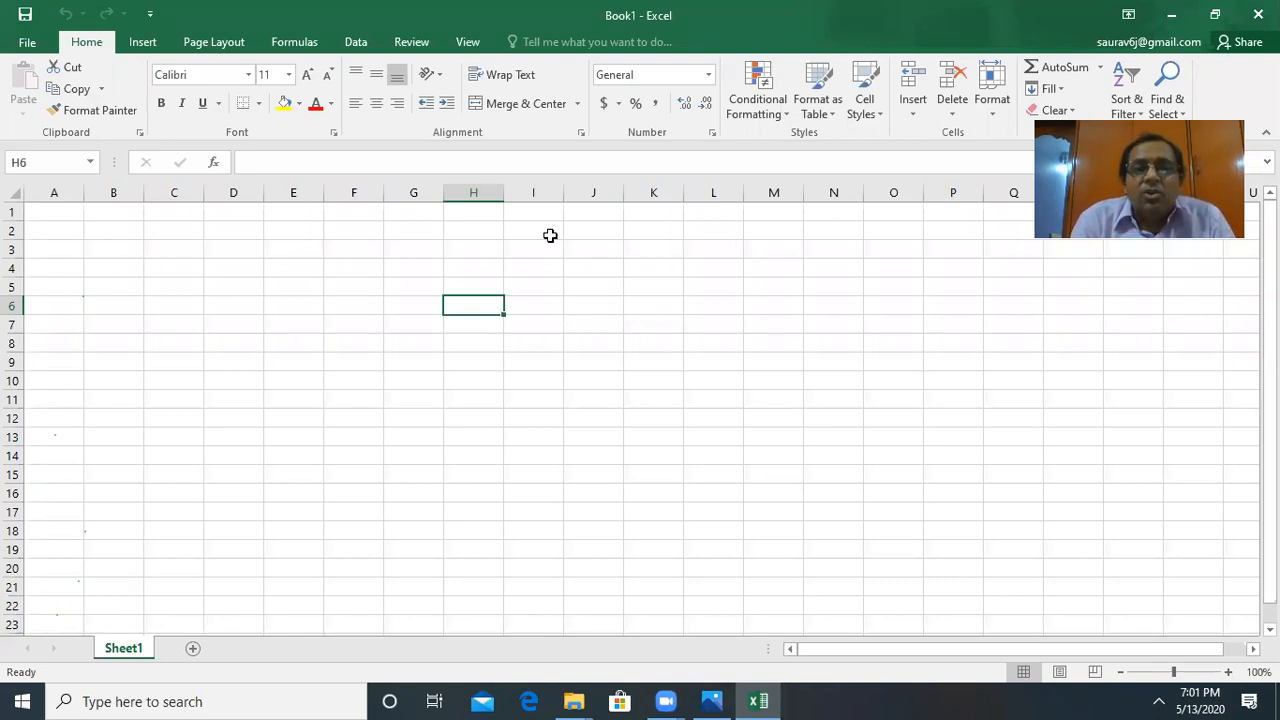
pyautogui.hotkey('alt', 'Tab')
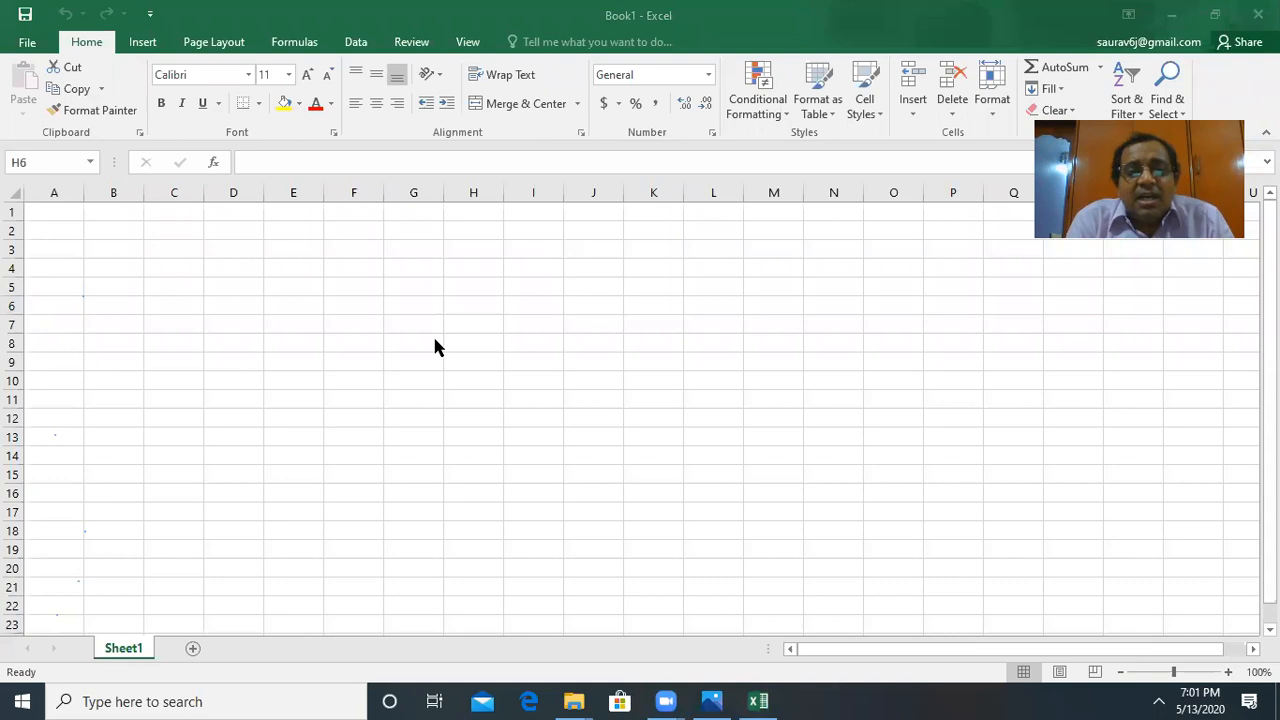
# Step: Add two new blank worksheets to the workbook after Sheet1
pyautogui.click(194, 650)
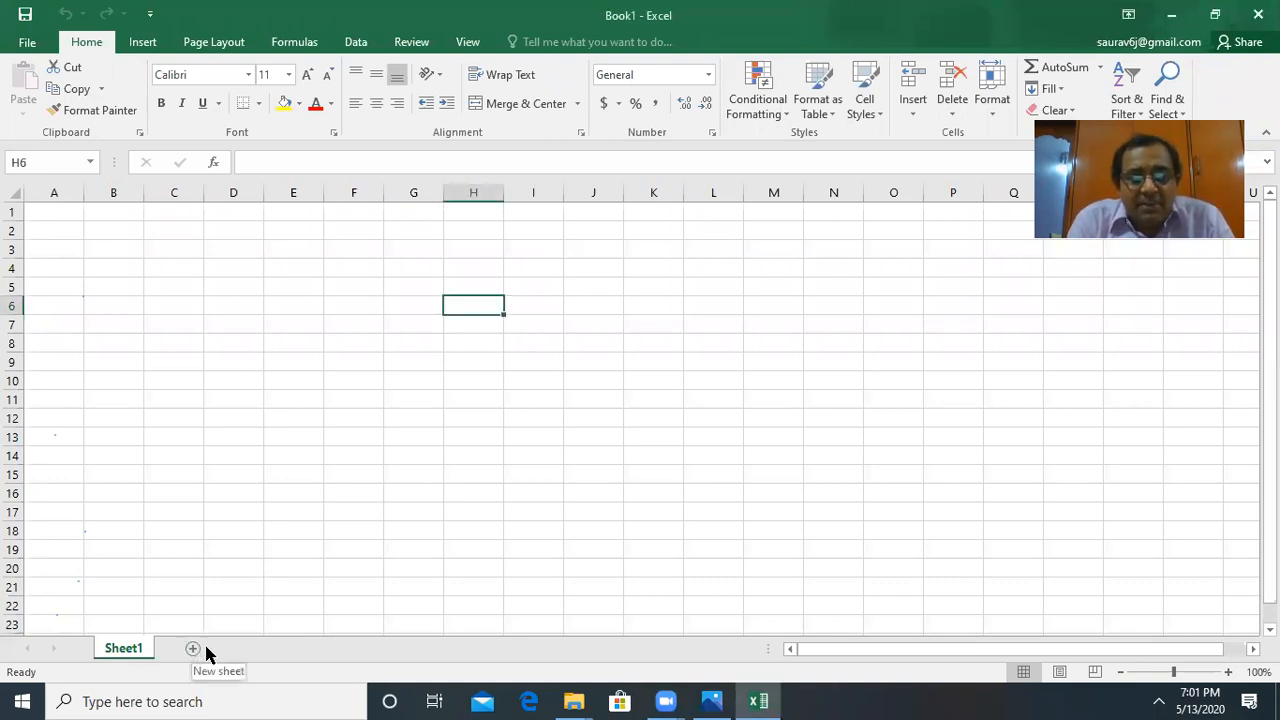
pyautogui.click(192, 650)
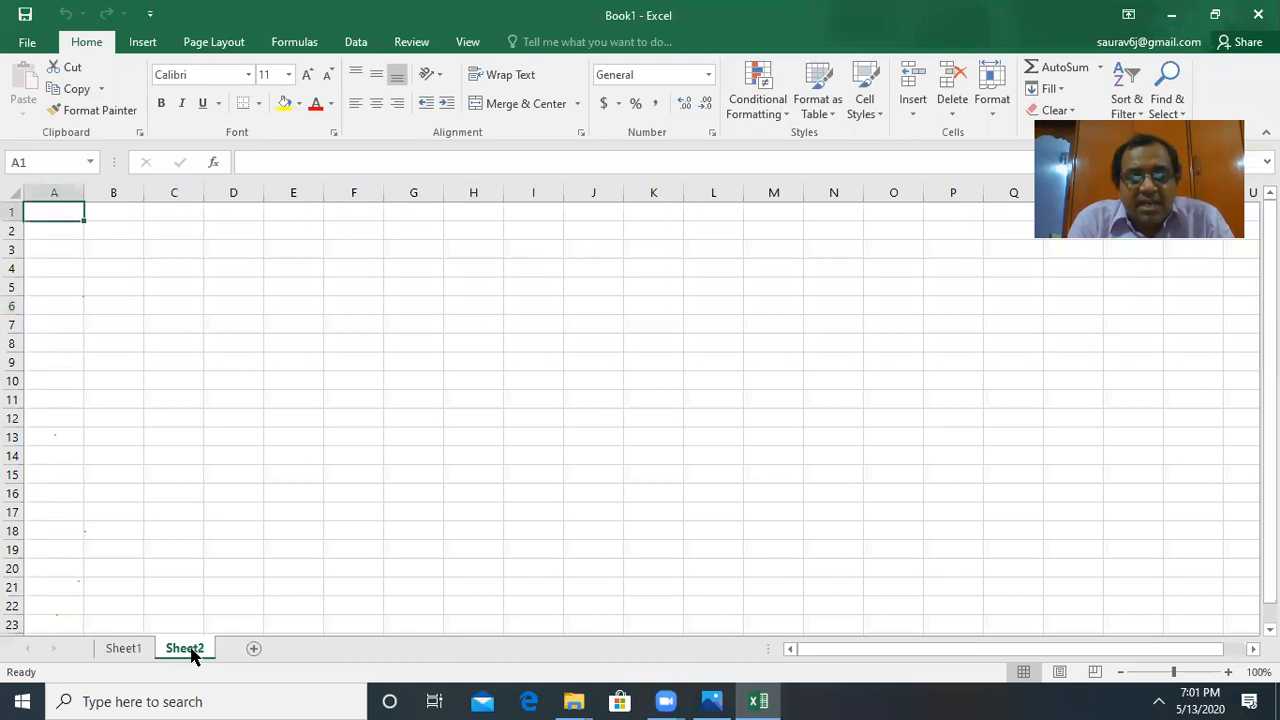
pyautogui.click(254, 649)
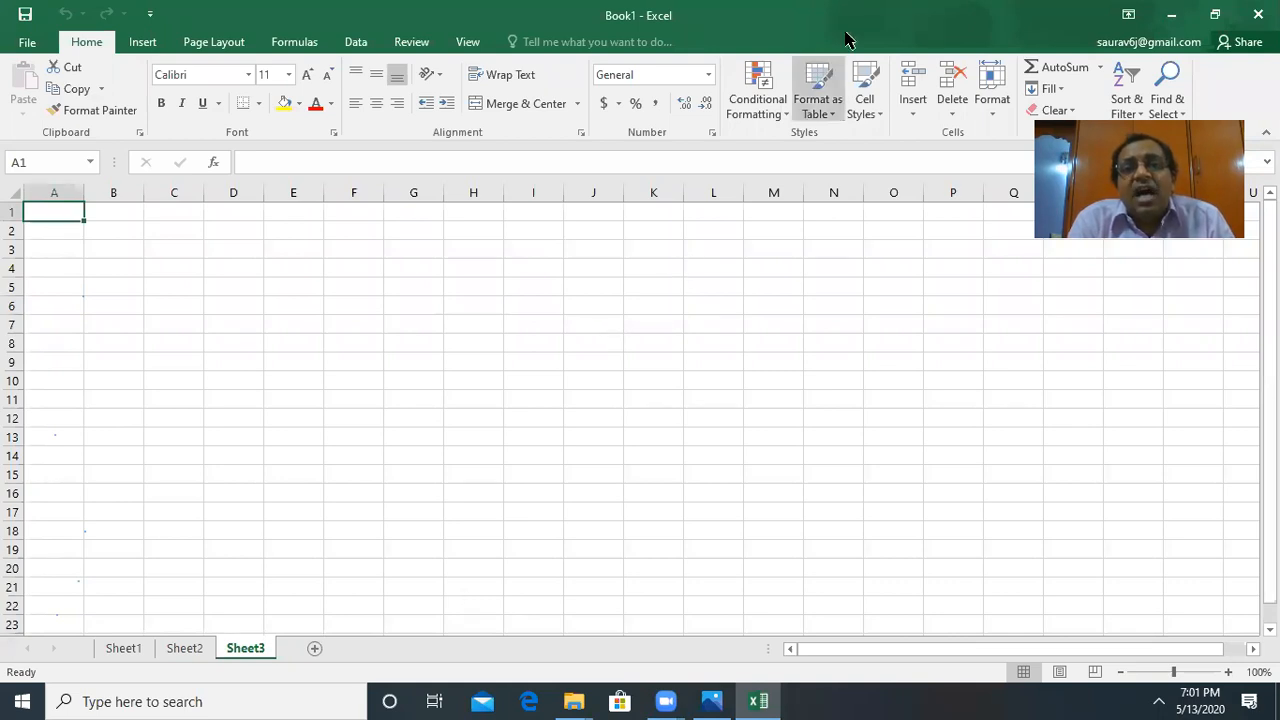
pyautogui.click(748, 45)
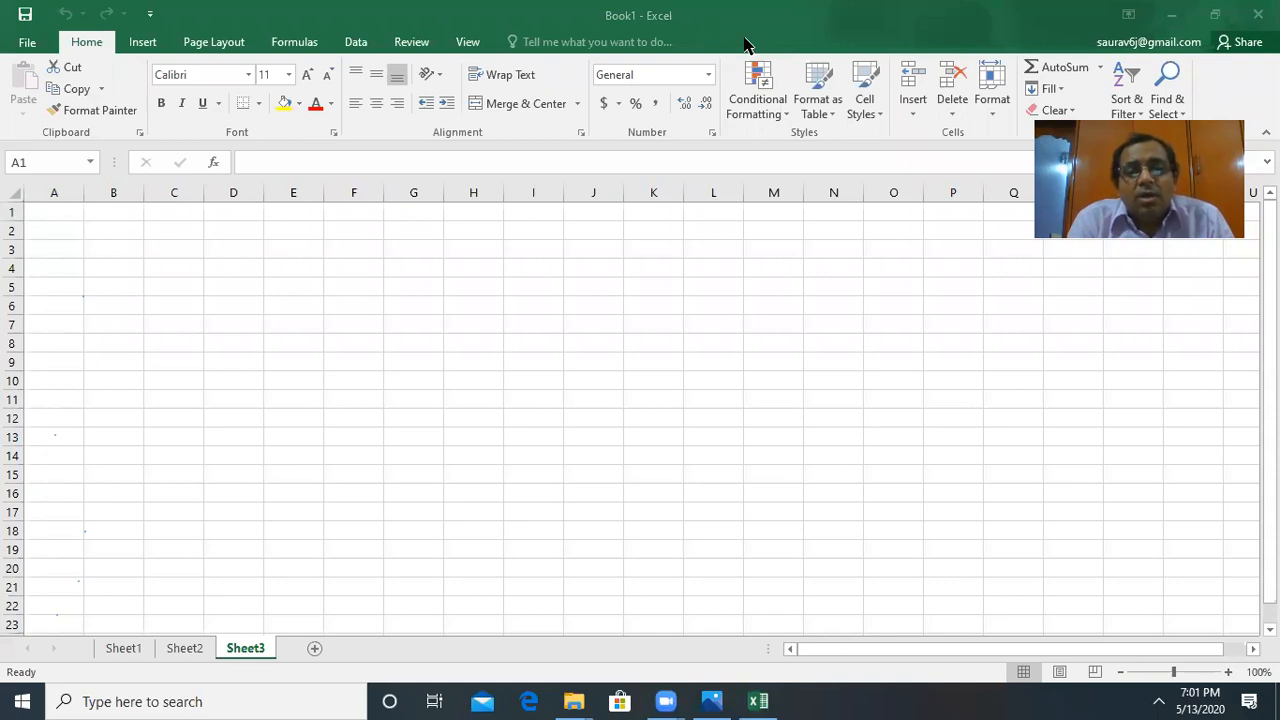
pyautogui.click(500, 538)
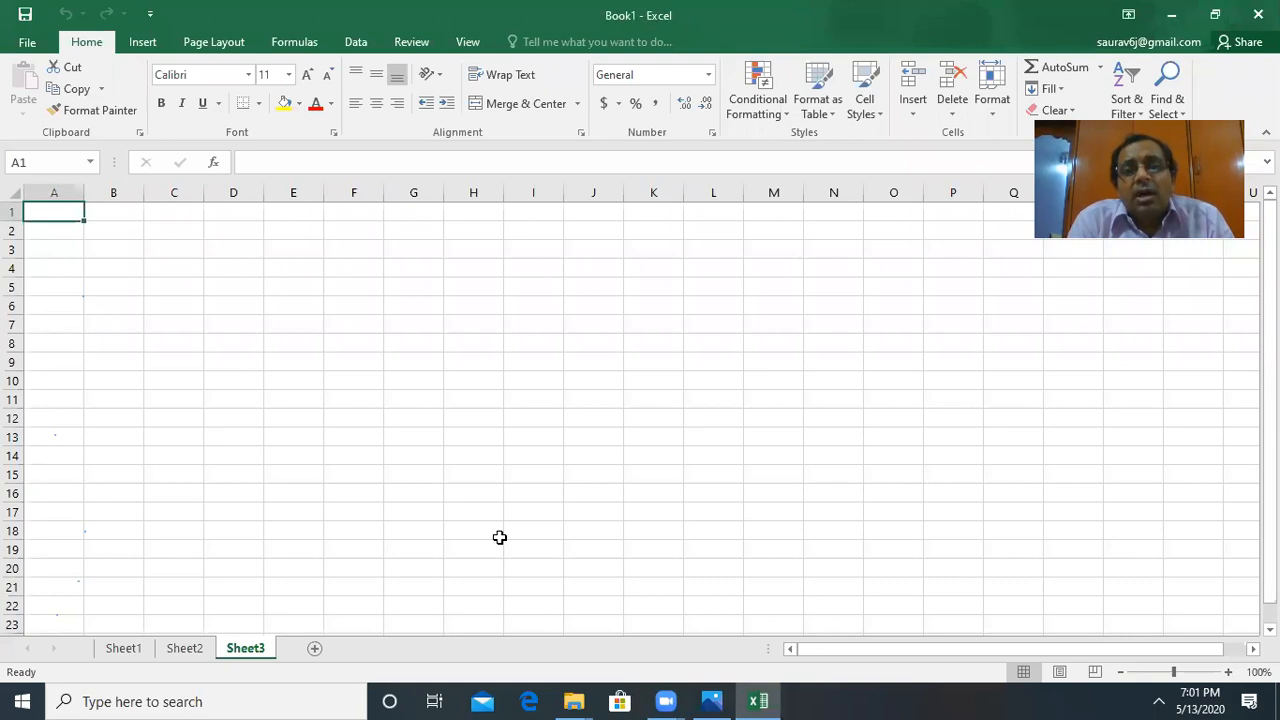
pyautogui.click(709, 190)
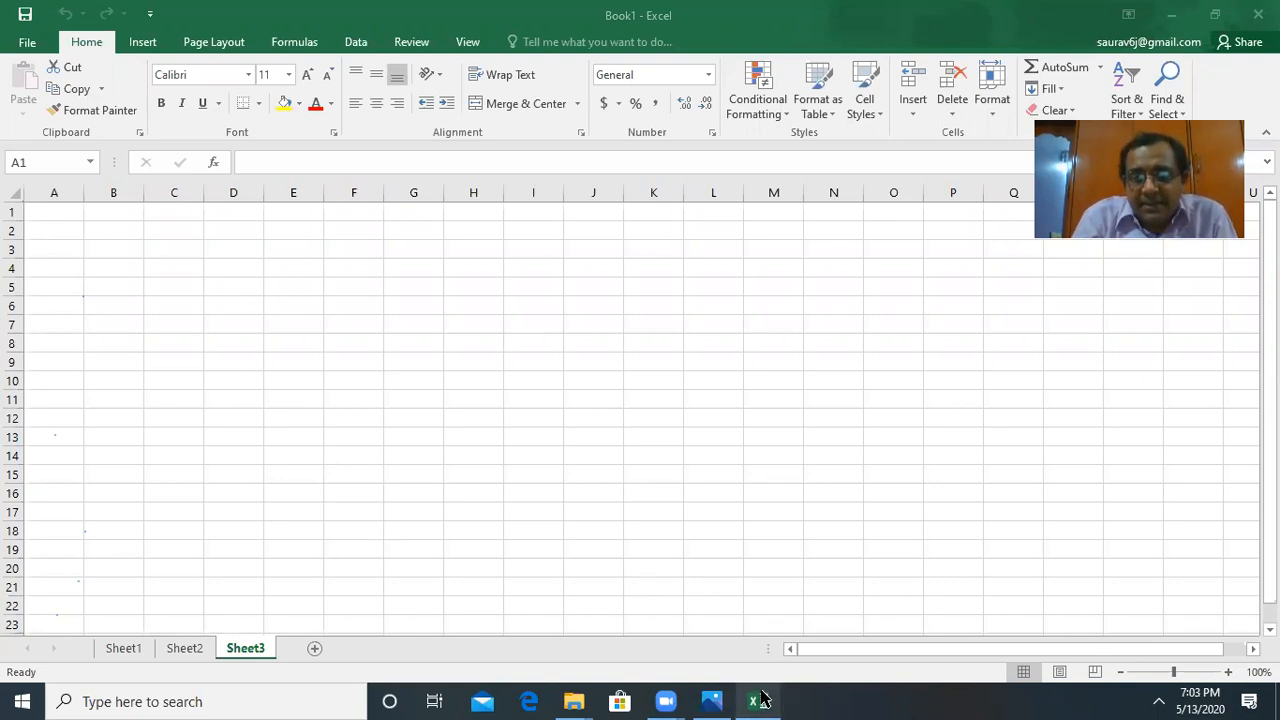
# Step: Look at the MS-Excel notes in Photos, return to Excel and view Sheet1, Sheet2 and Sheet3 in turn
pyautogui.click(722, 700)
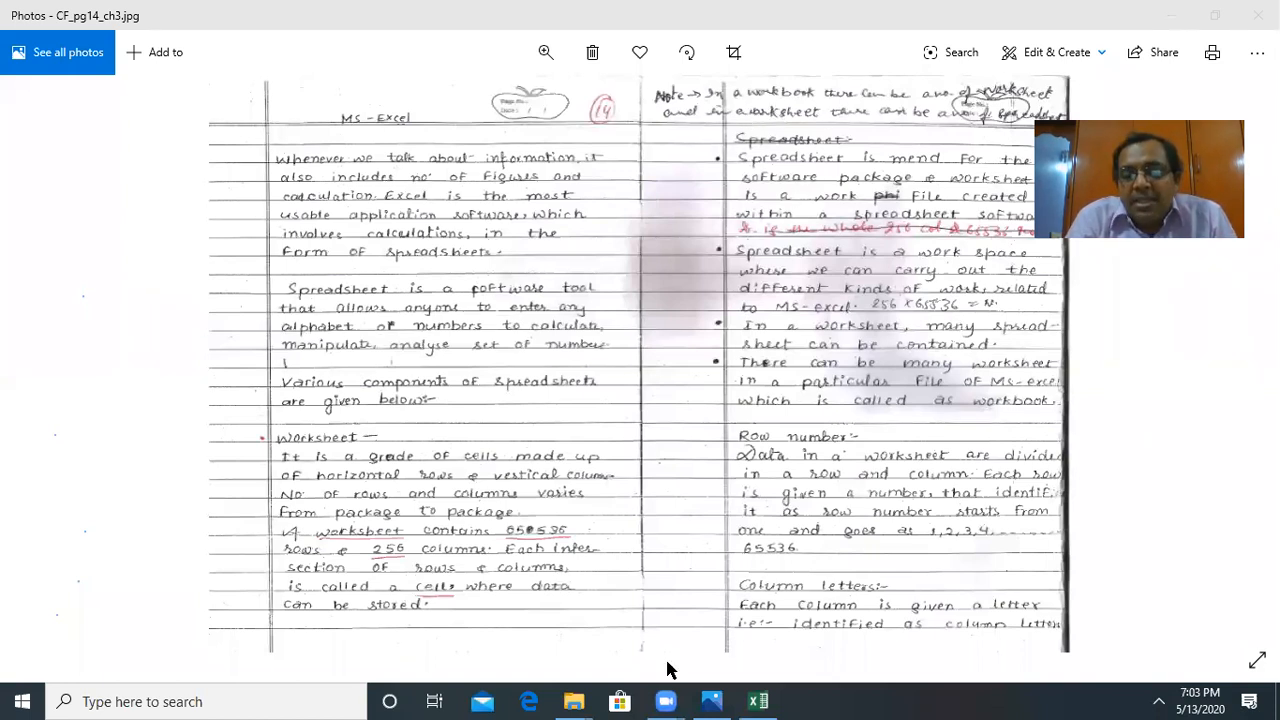
pyautogui.click(762, 700)
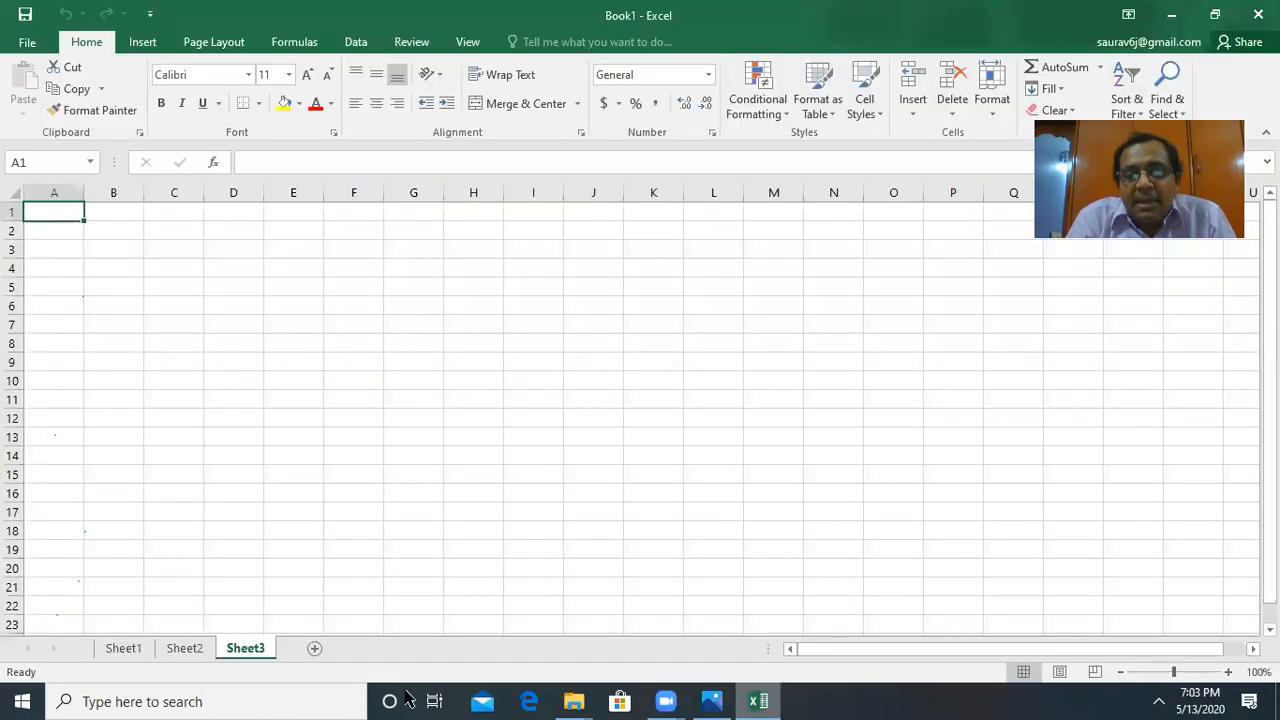
pyautogui.click(123, 649)
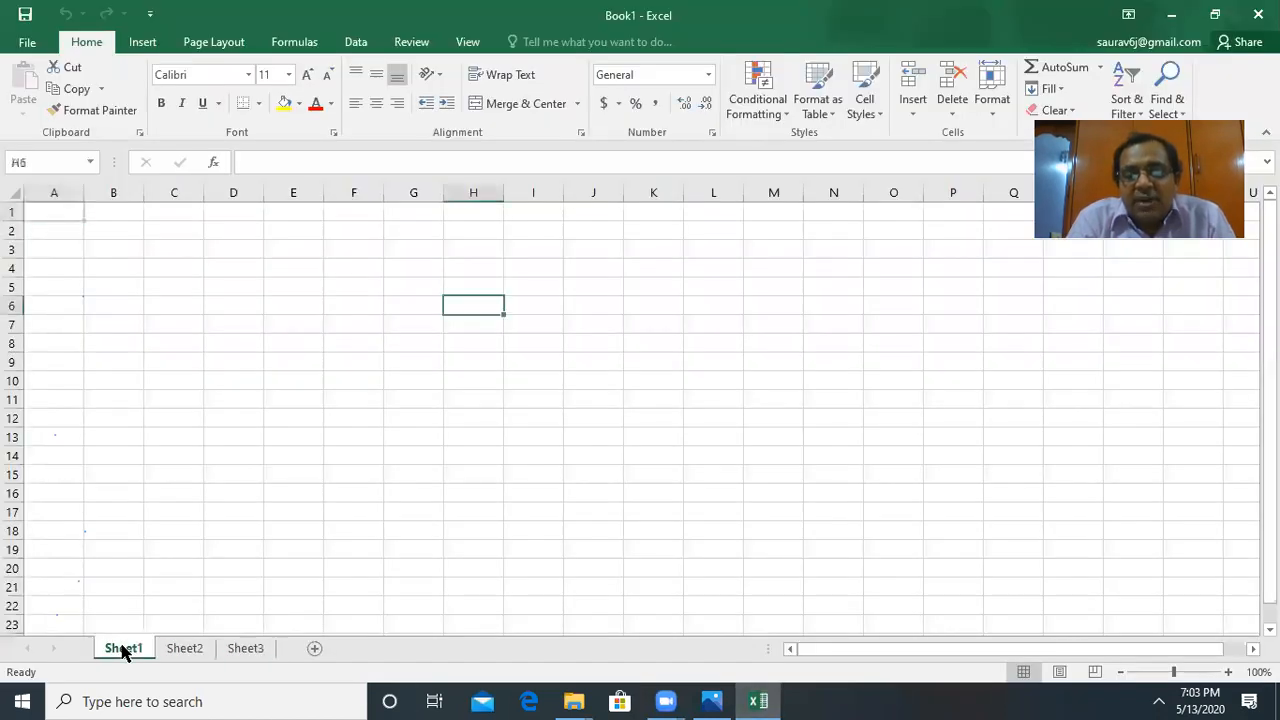
pyautogui.click(182, 649)
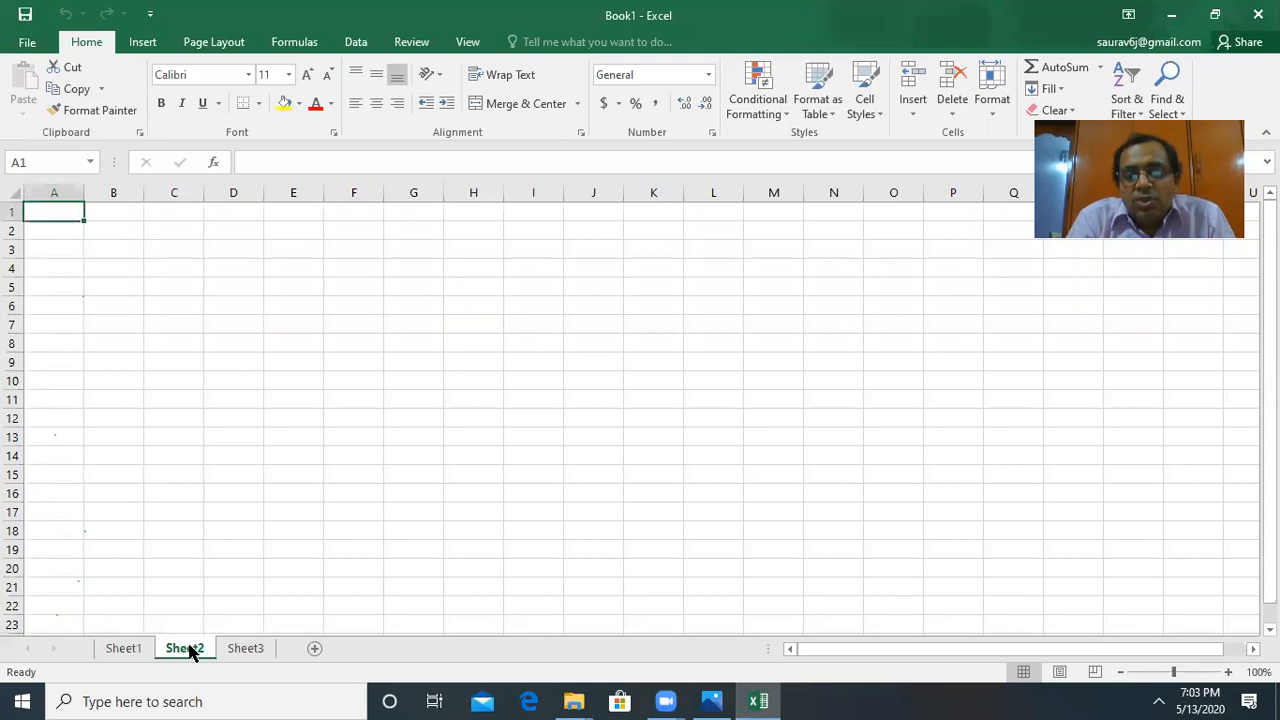
pyautogui.click(245, 649)
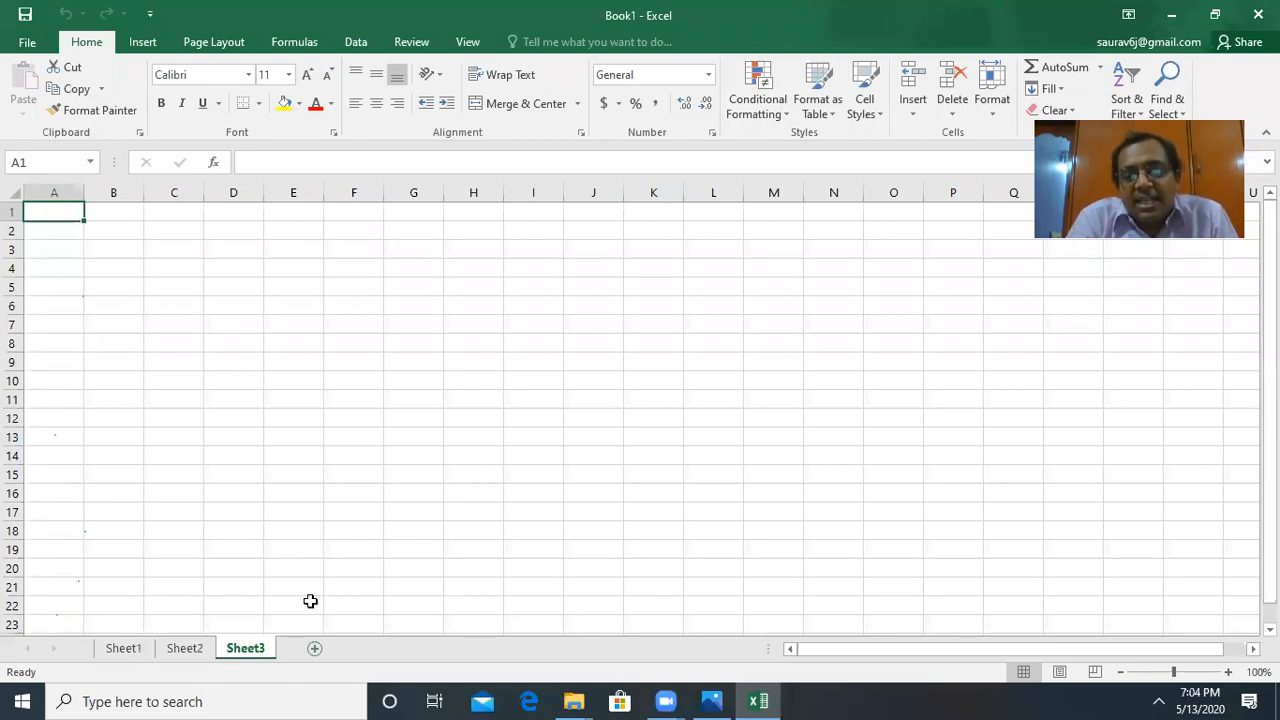
# Step: Switch from the notes page in Photos back to Excel and view Sheet2 followed by Sheet1
pyautogui.click(766, 699)
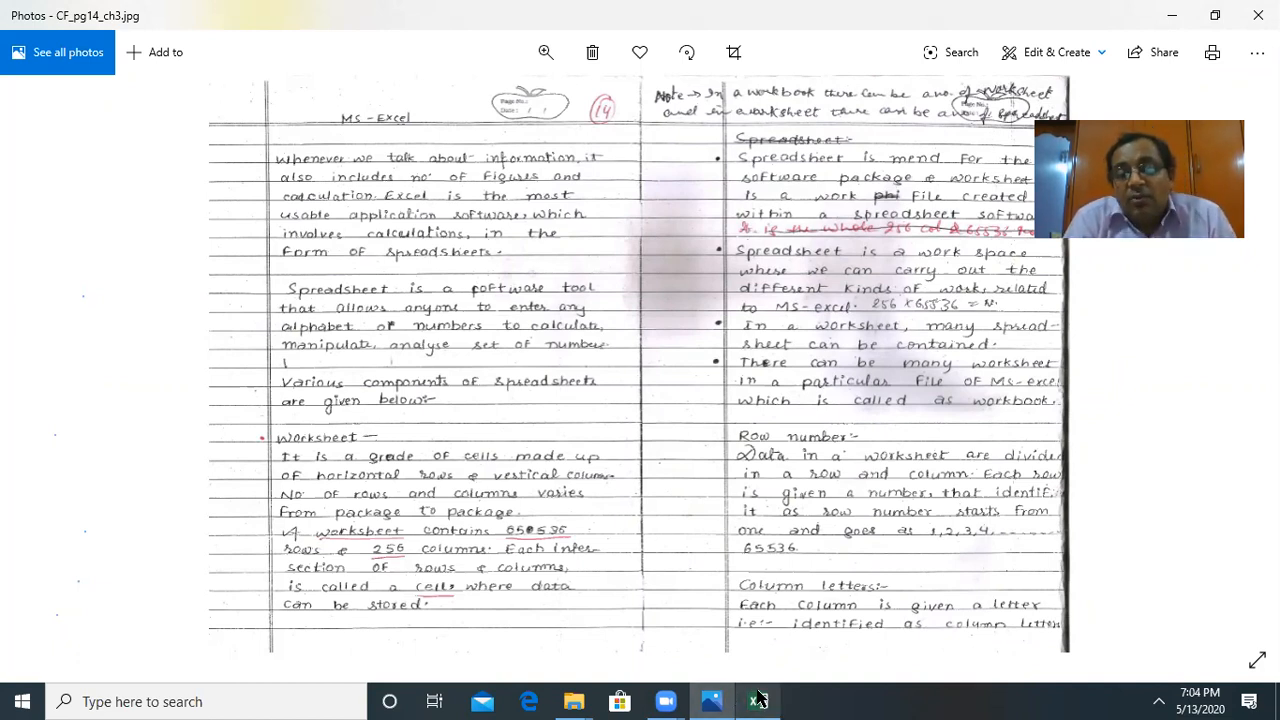
pyautogui.moveTo(758, 698)
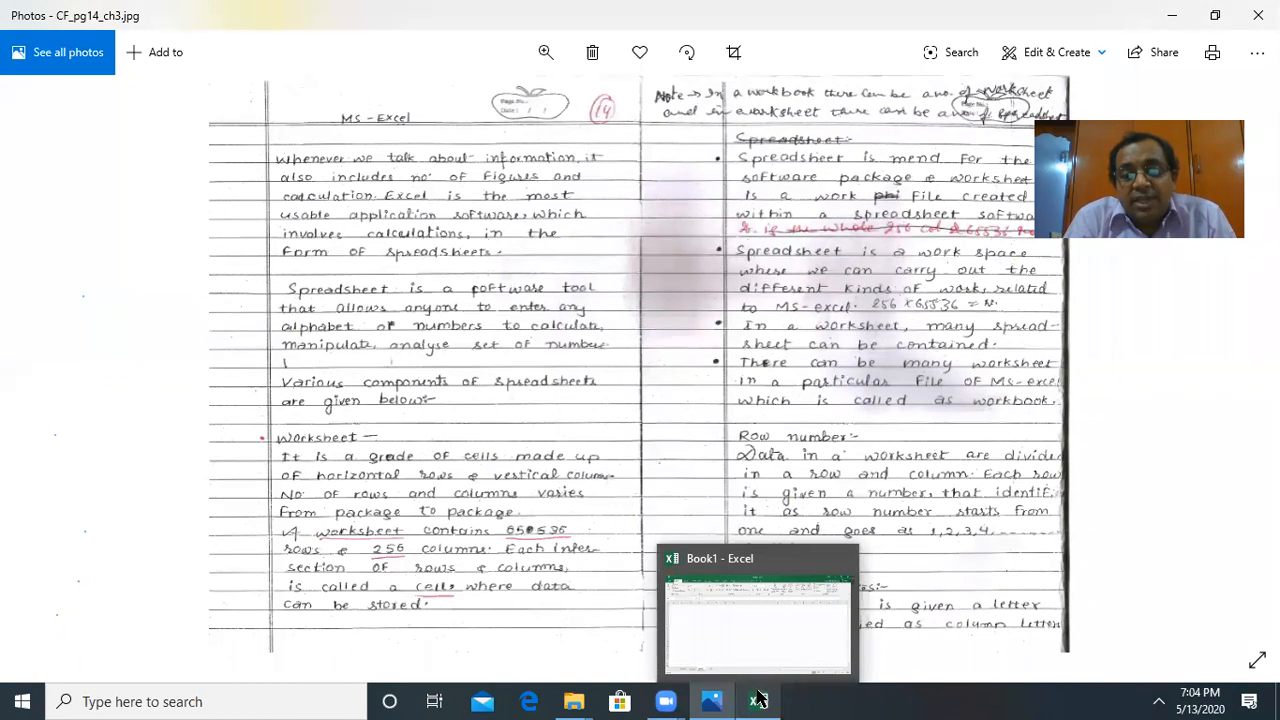
pyautogui.click(758, 698)
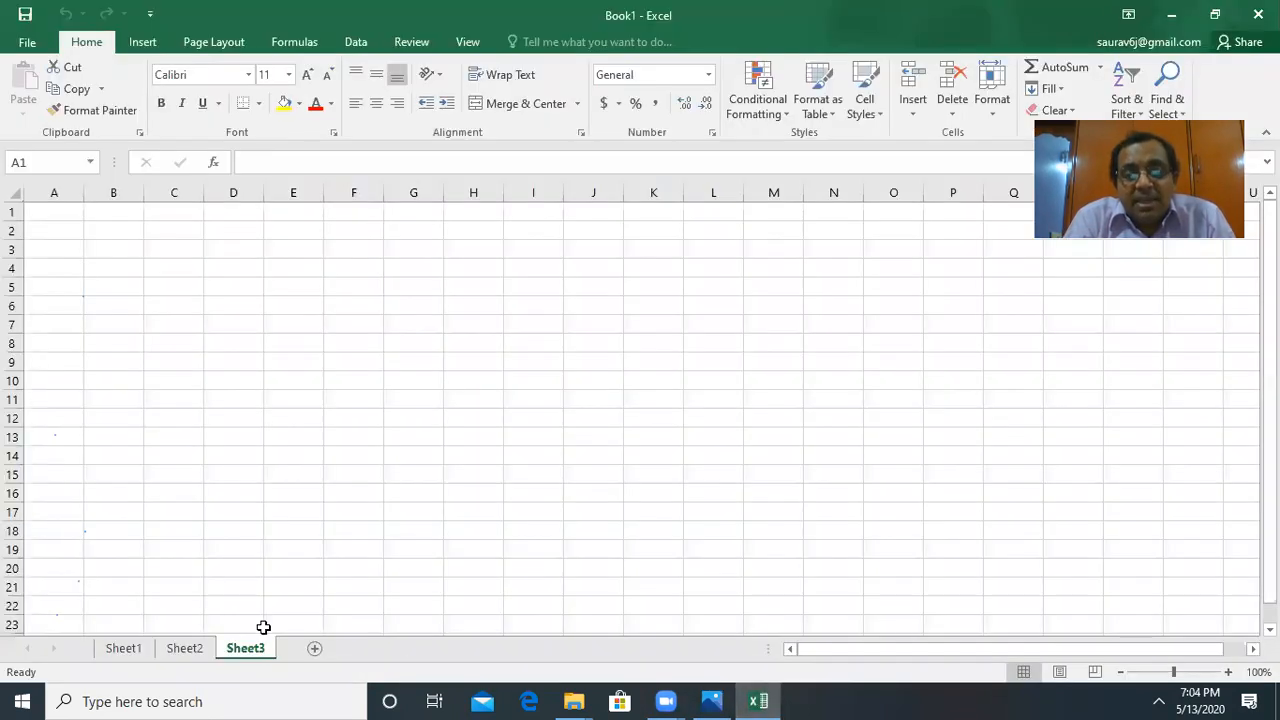
pyautogui.click(185, 650)
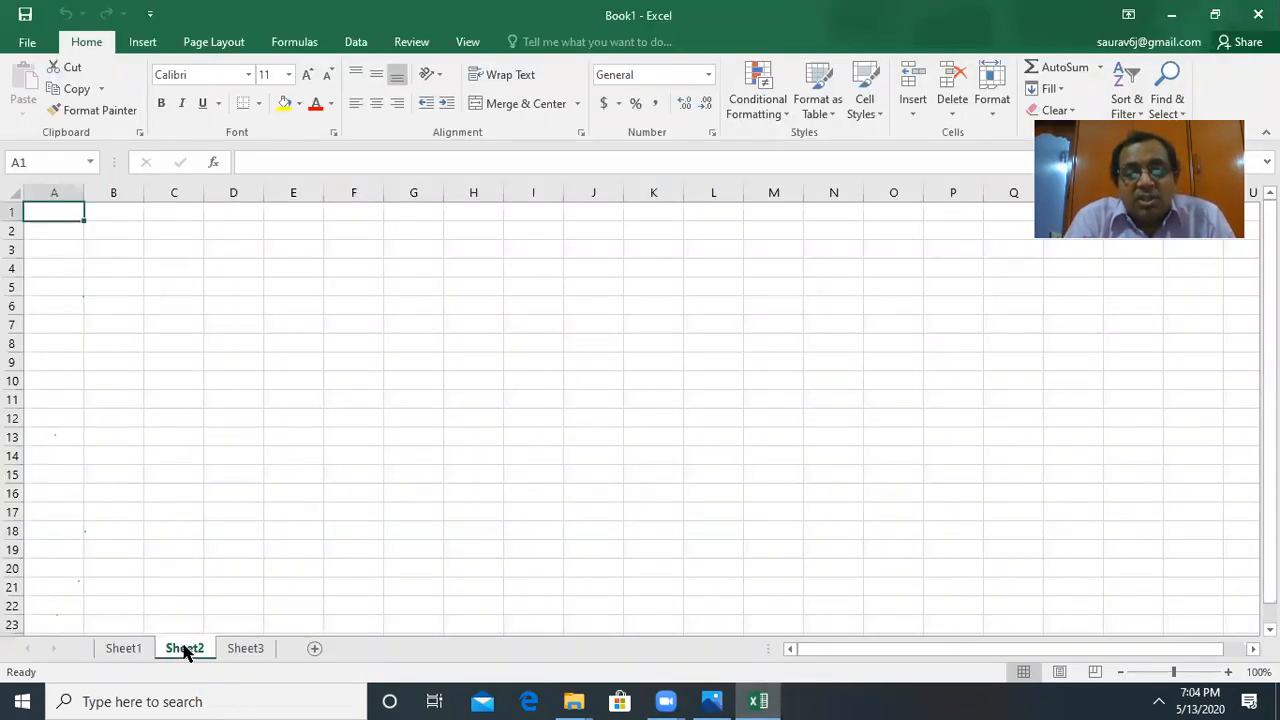
pyautogui.click(127, 652)
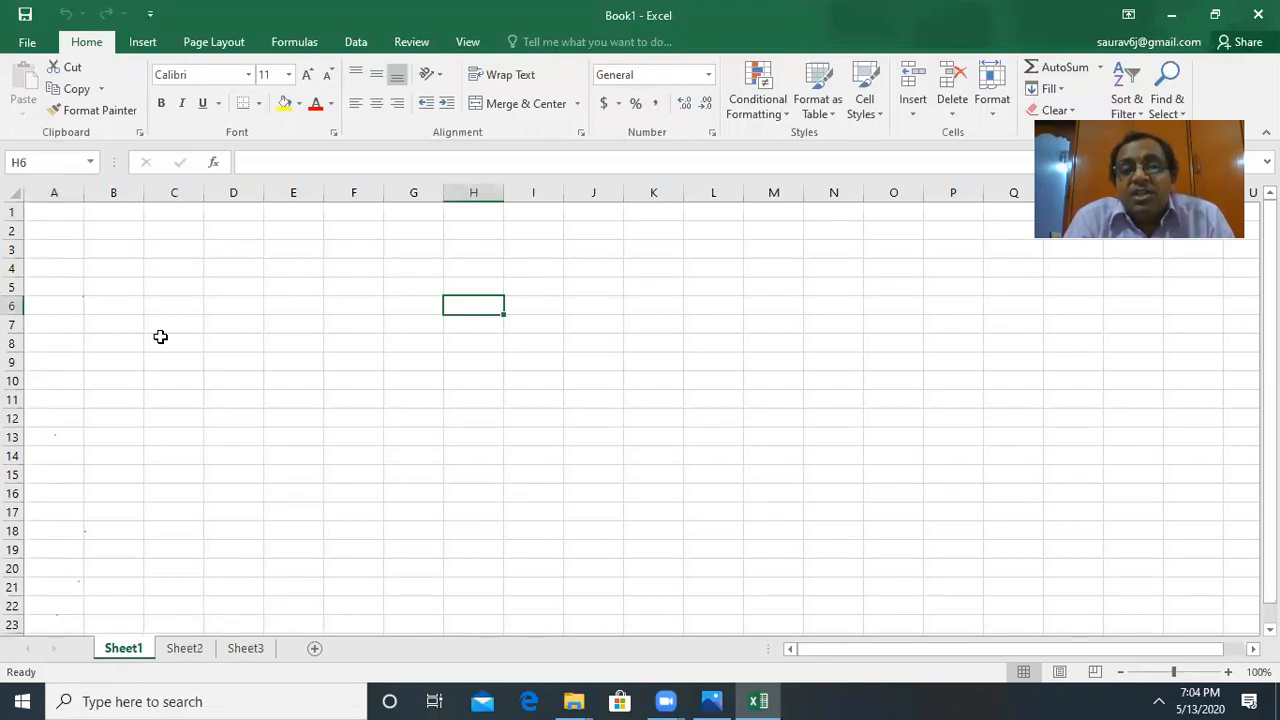
# Step: Select example work areas on Sheet1, including C5:J18 and C6:O170, and clear the selection by selecting cell Q40
pyautogui.click(288, 375)
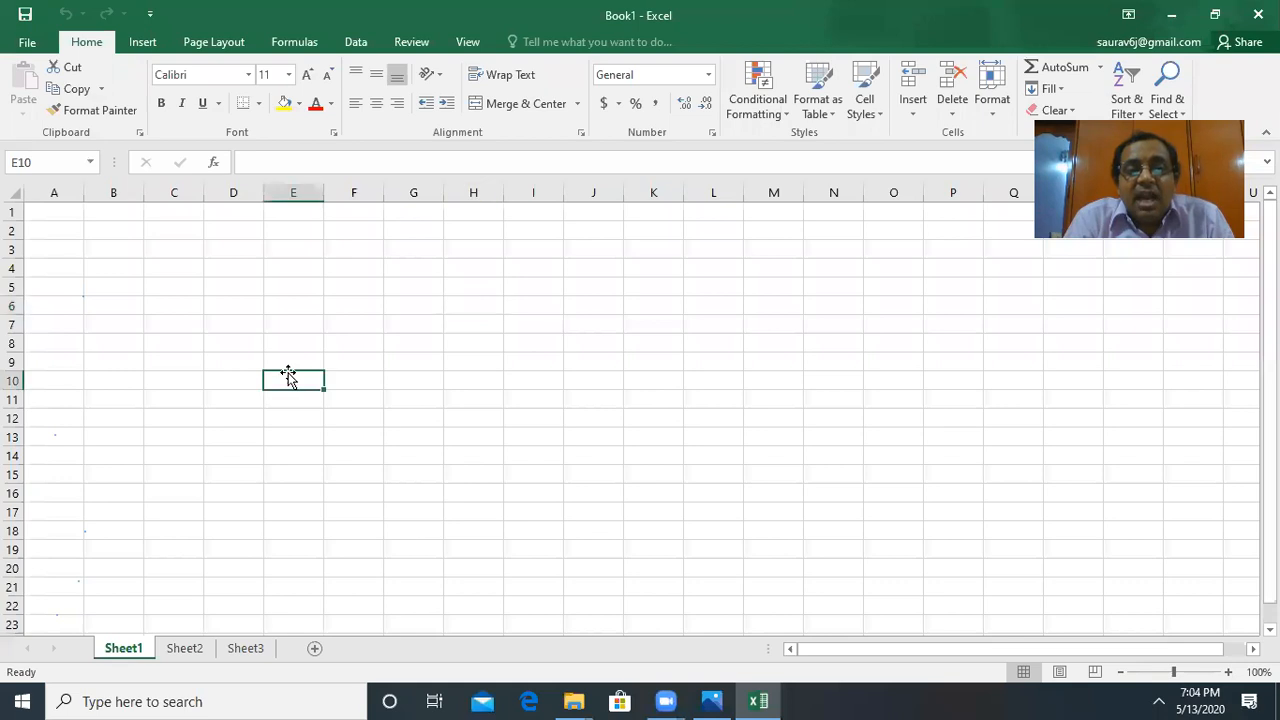
pyautogui.moveTo(177, 286); pyautogui.dragTo(577, 529)
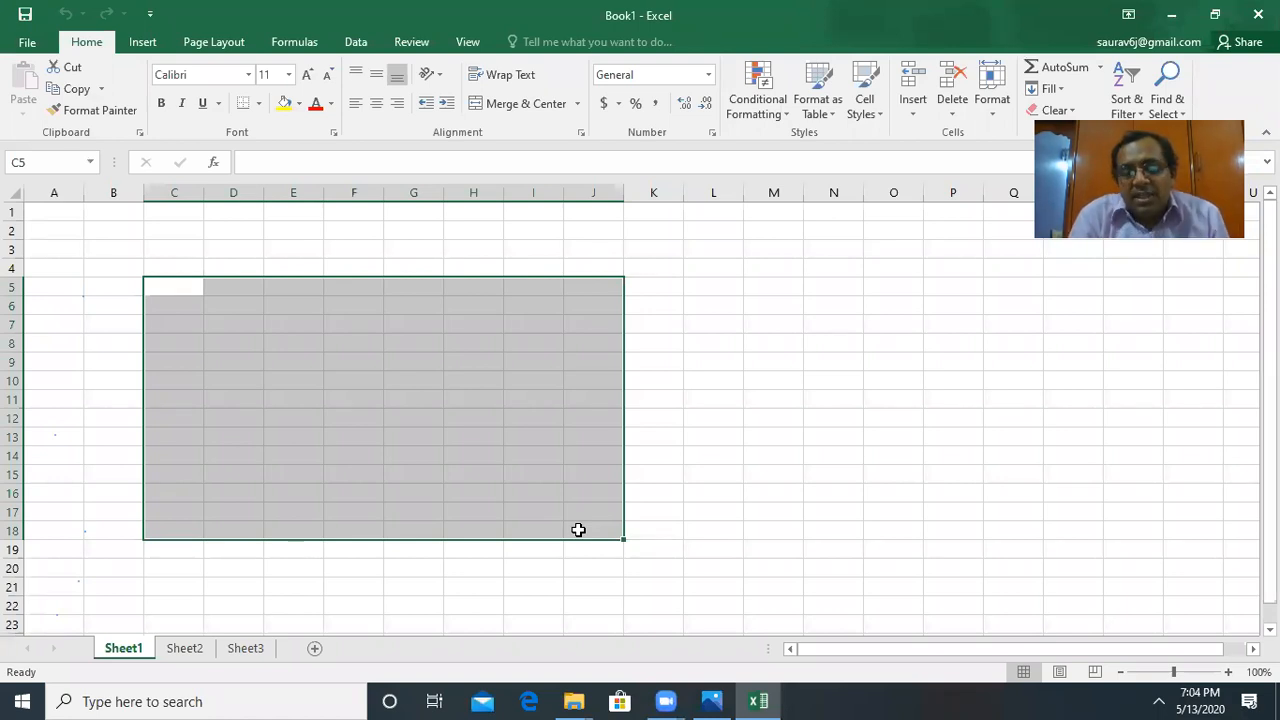
pyautogui.click(578, 529)
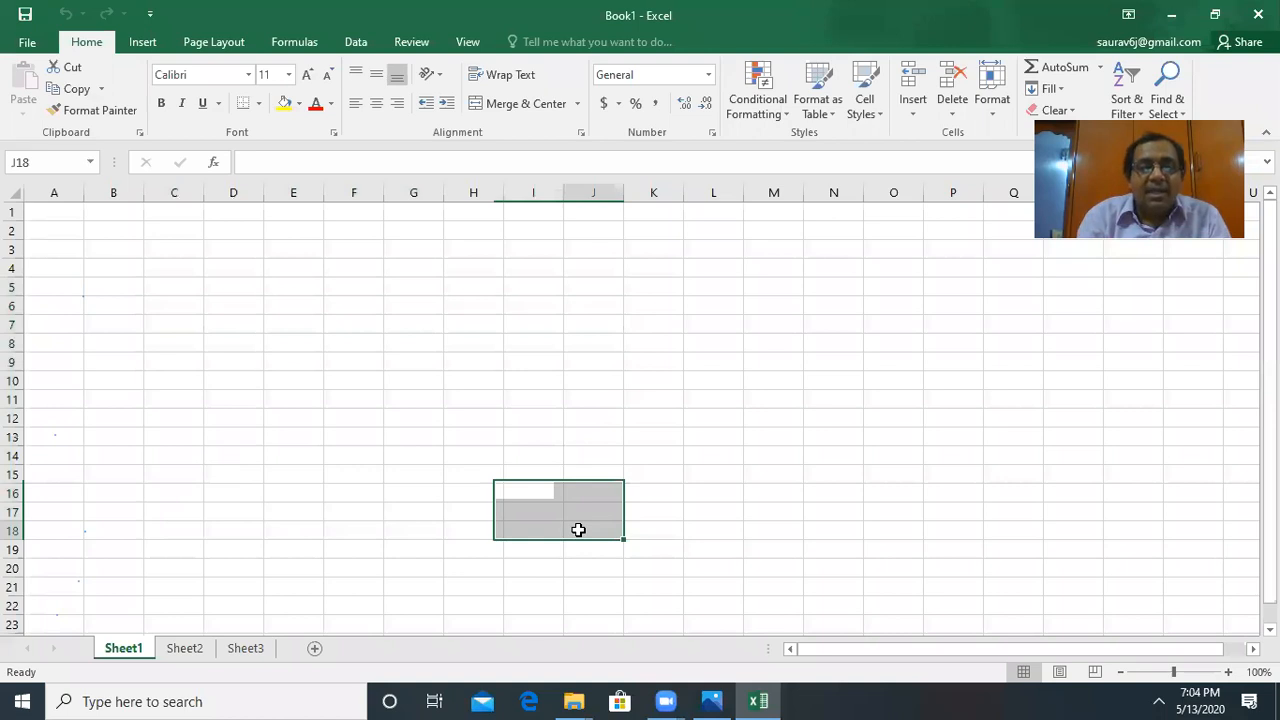
pyautogui.moveTo(174, 306); pyautogui.dragTo(863, 671)
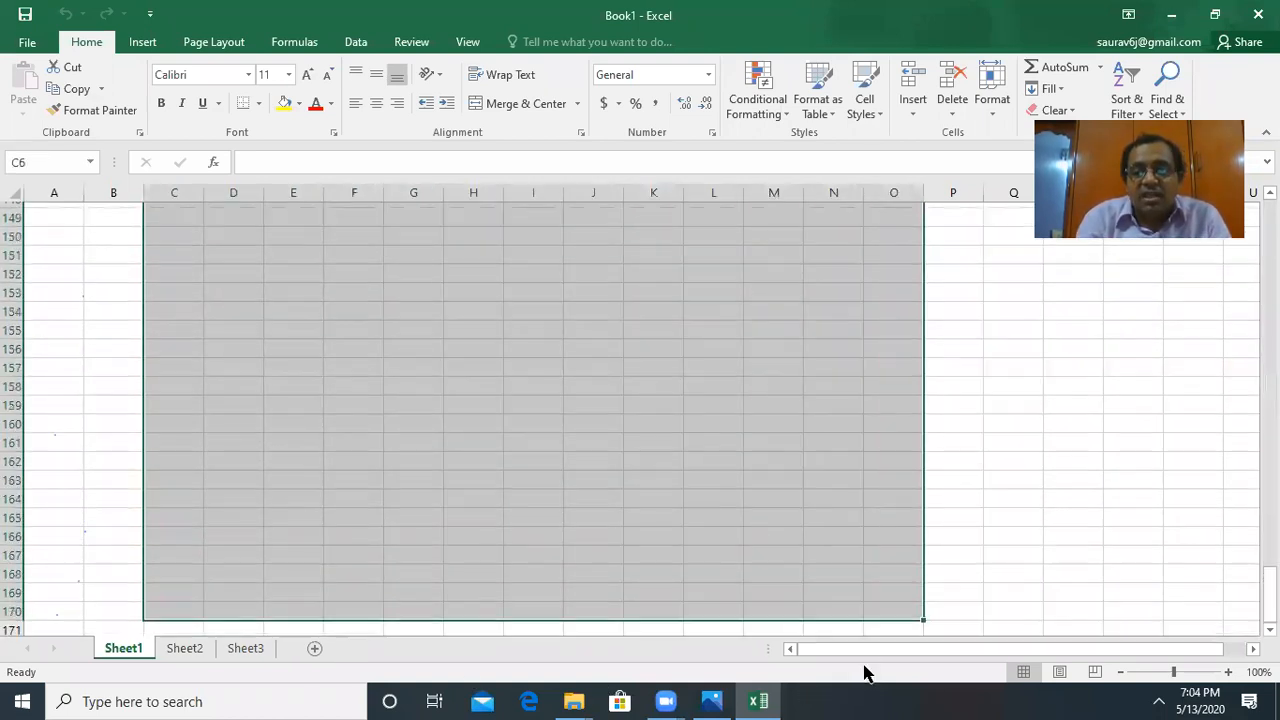
pyautogui.moveTo(1270, 592)
pyautogui.mouseDown()
pyautogui.moveTo(1268, 228)
pyautogui.moveTo(1268, 565)
pyautogui.moveTo(1268, 300)
pyautogui.mouseUp()
pyautogui.click(1037, 400)
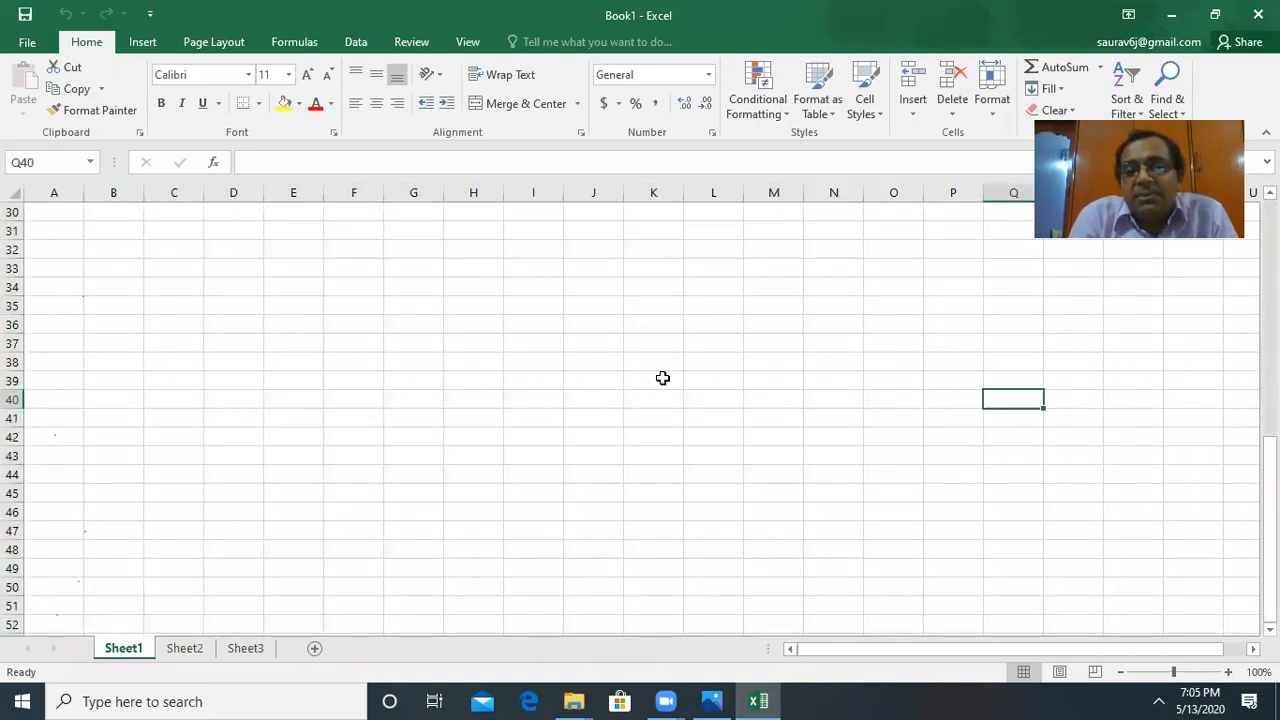
# Step: Select cell F36 on Sheet1, switch to Photos to look at the spreadsheet and workbook notes, and return to Excel
pyautogui.click(324, 332)
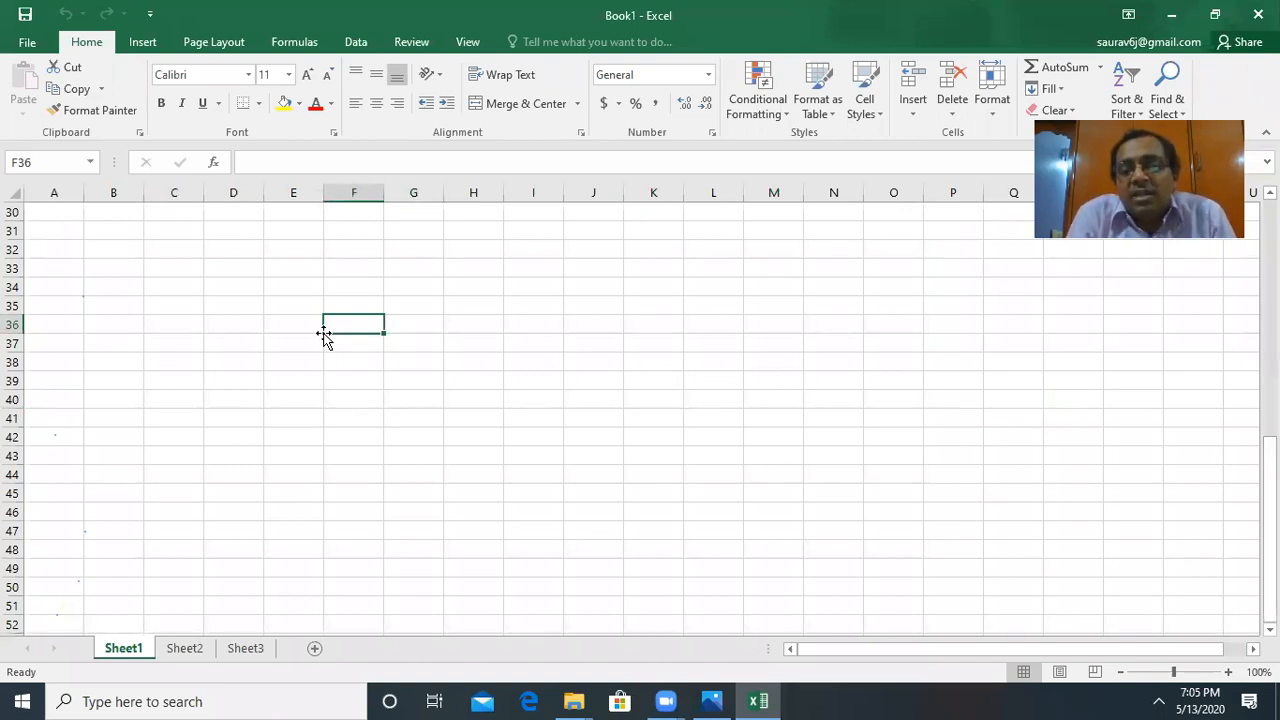
pyautogui.click(556, 149)
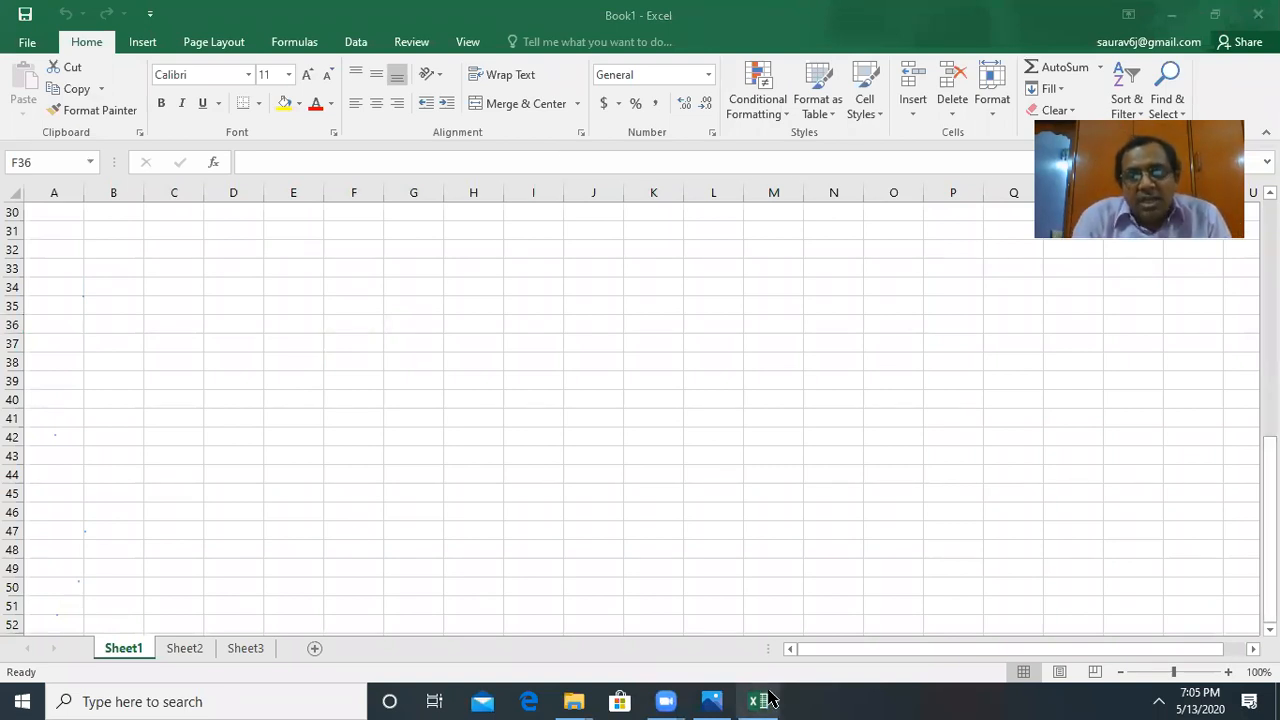
pyautogui.click(706, 699)
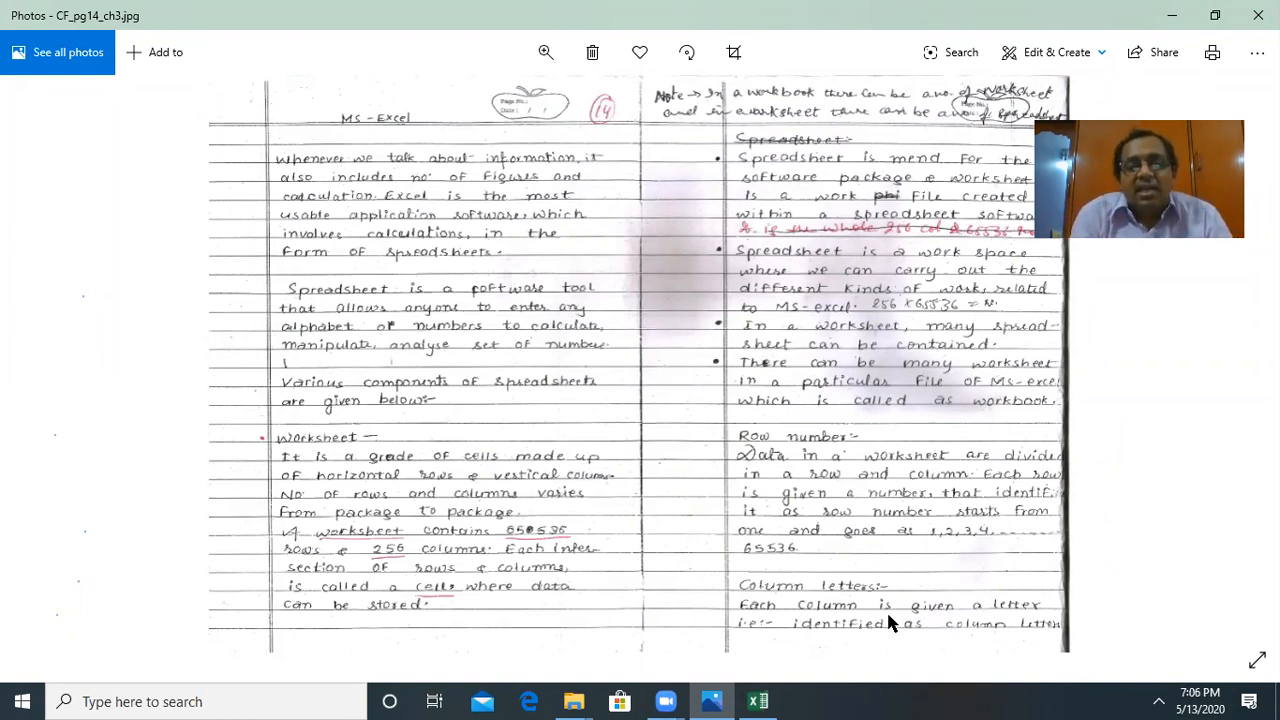
pyautogui.click(758, 701)
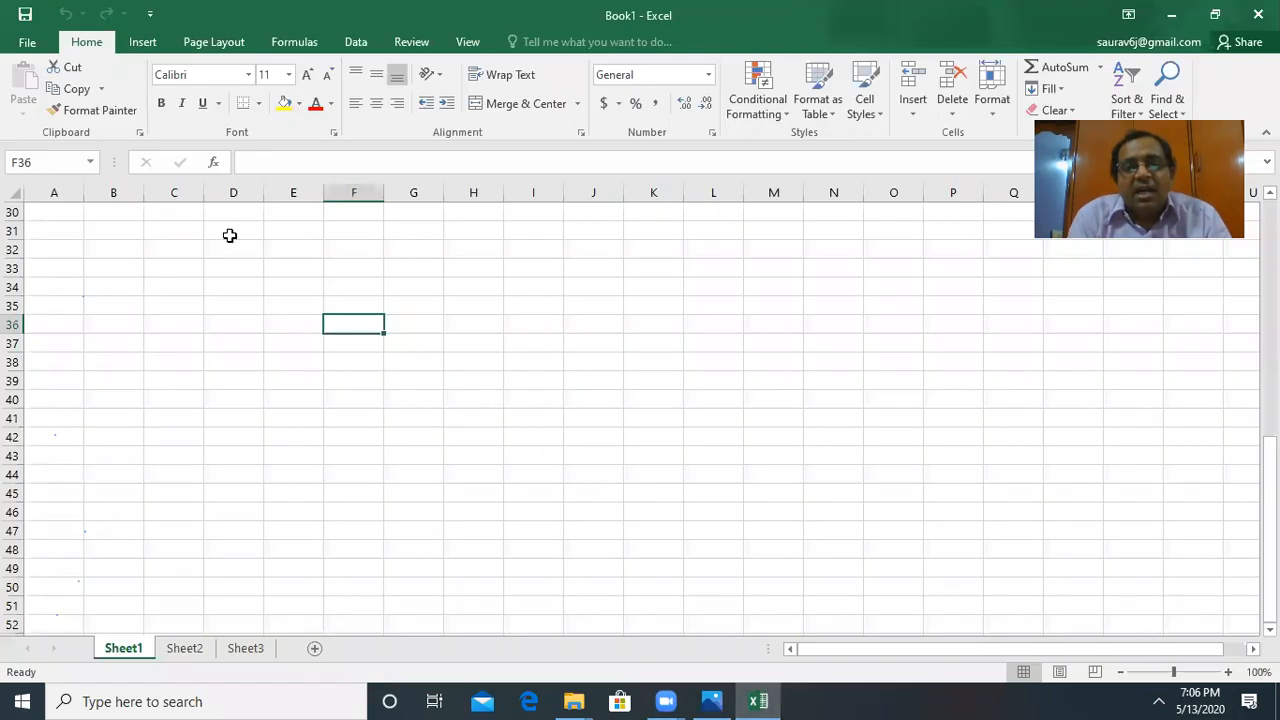
# Step: Apply all borders to the range C32:I39, and select C44:J51 as a second example work area
pyautogui.moveTo(183, 242); pyautogui.dragTo(503, 376)
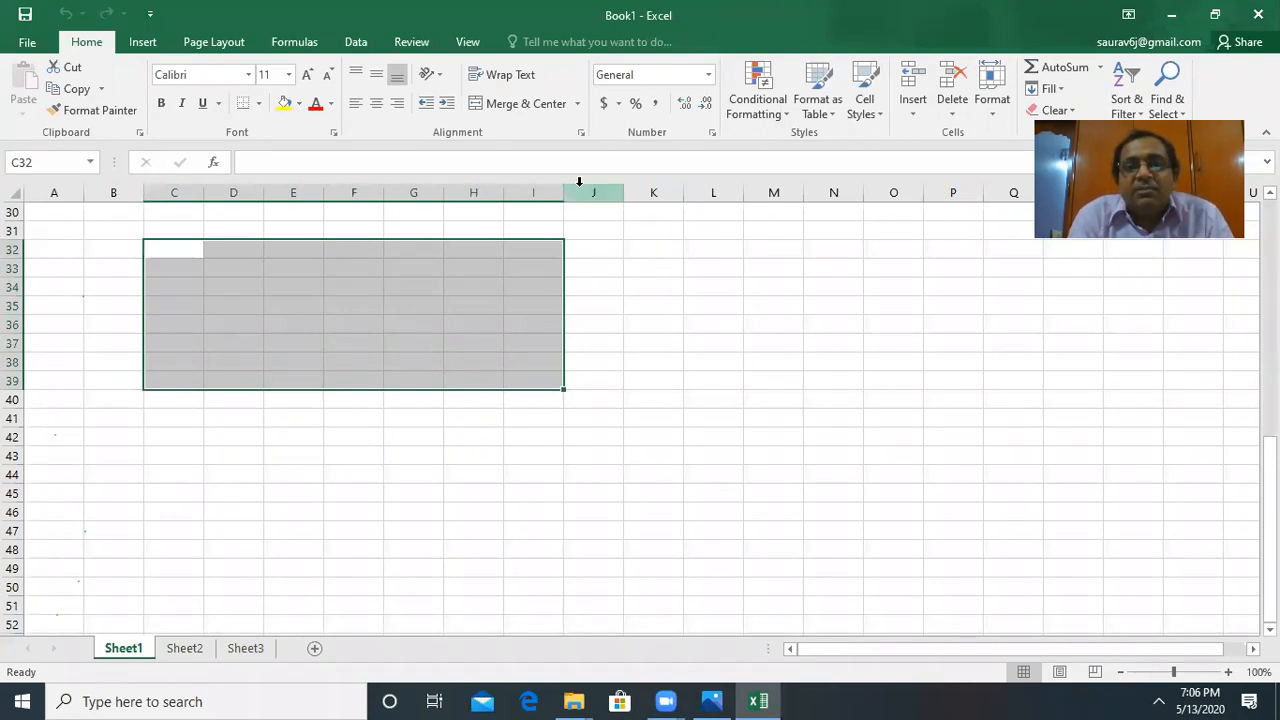
pyautogui.click(259, 106)
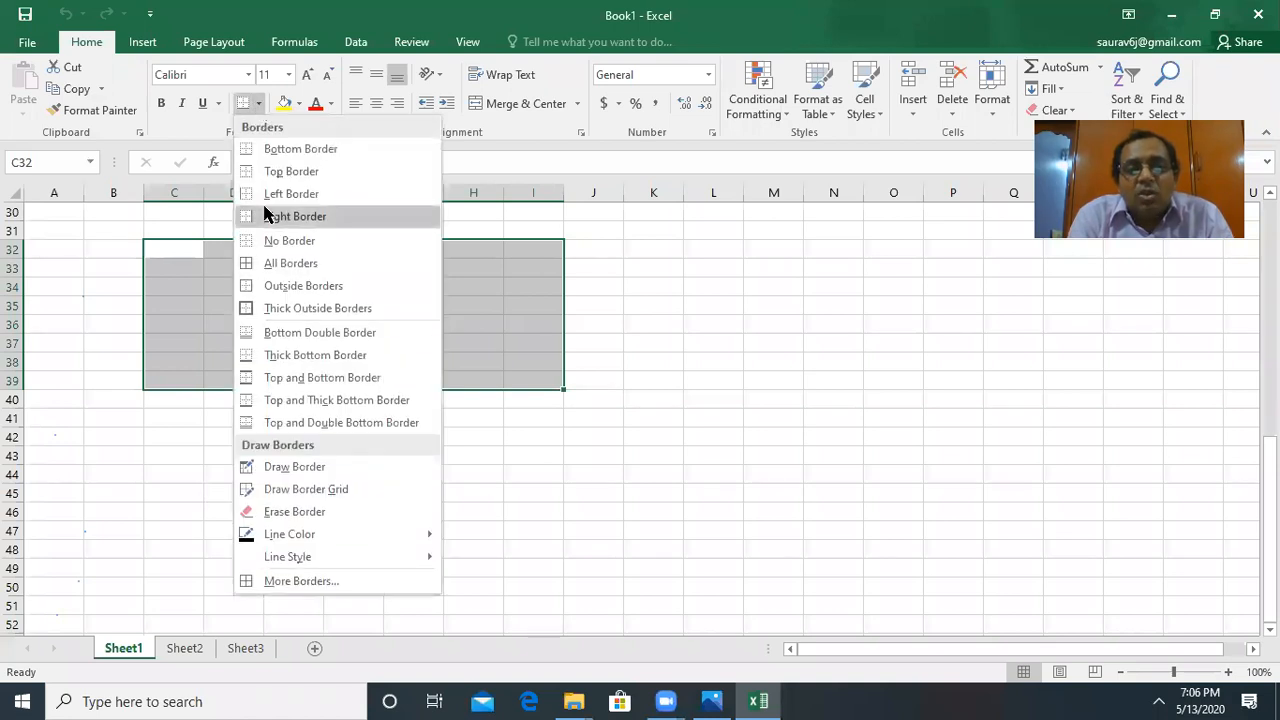
pyautogui.click(252, 264)
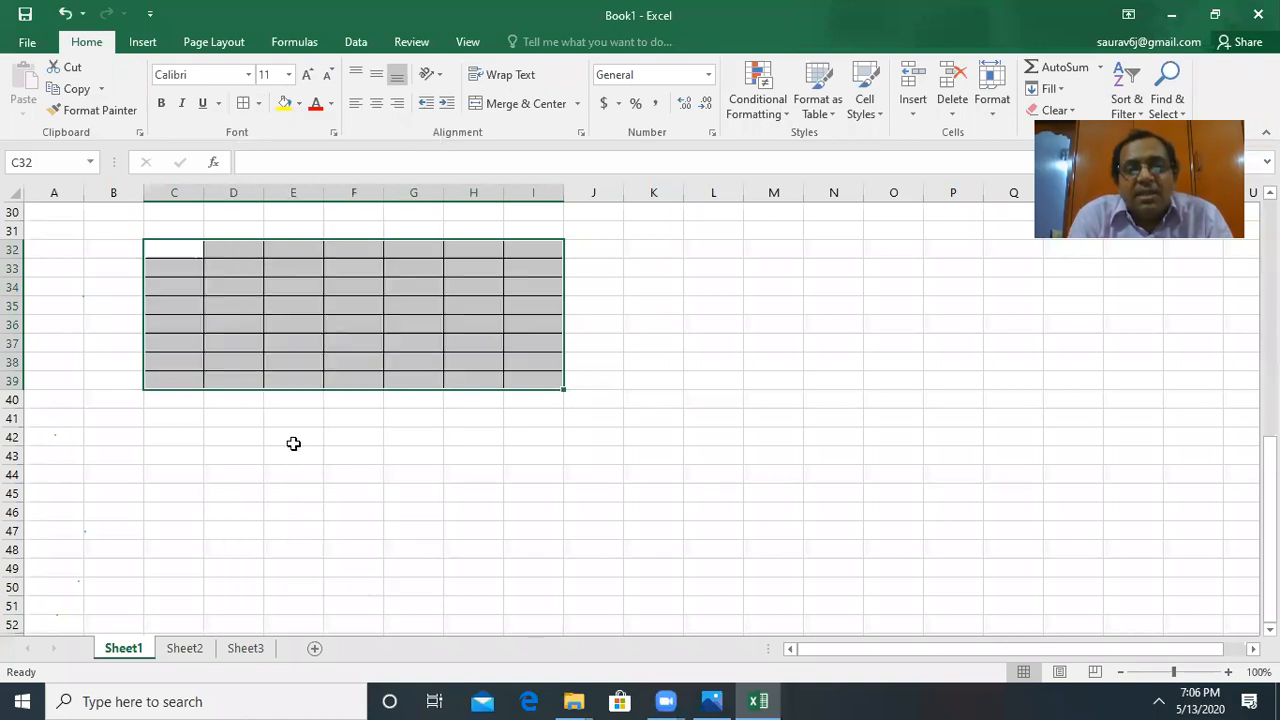
pyautogui.moveTo(165, 468); pyautogui.dragTo(597, 617)
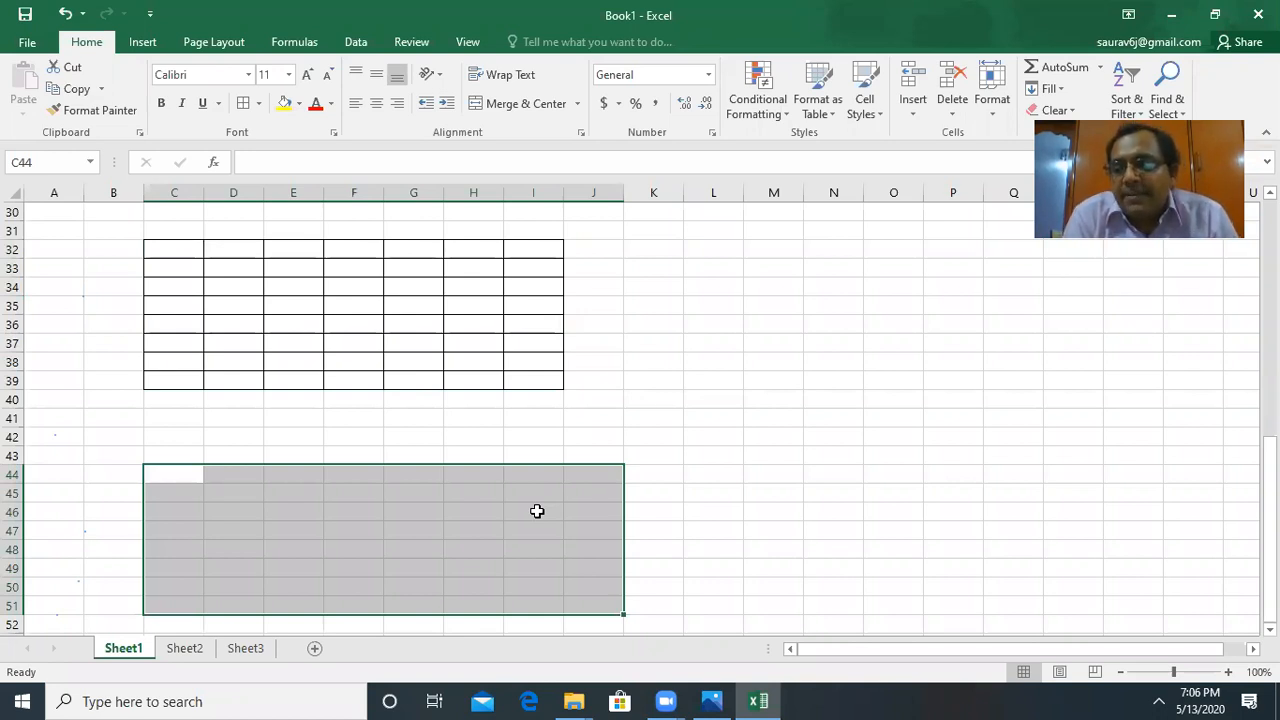
# Step: Switch to Photos, look at notes page 15 on moving to a cell, go back to page 14, and return to Excel
pyautogui.click(712, 700)
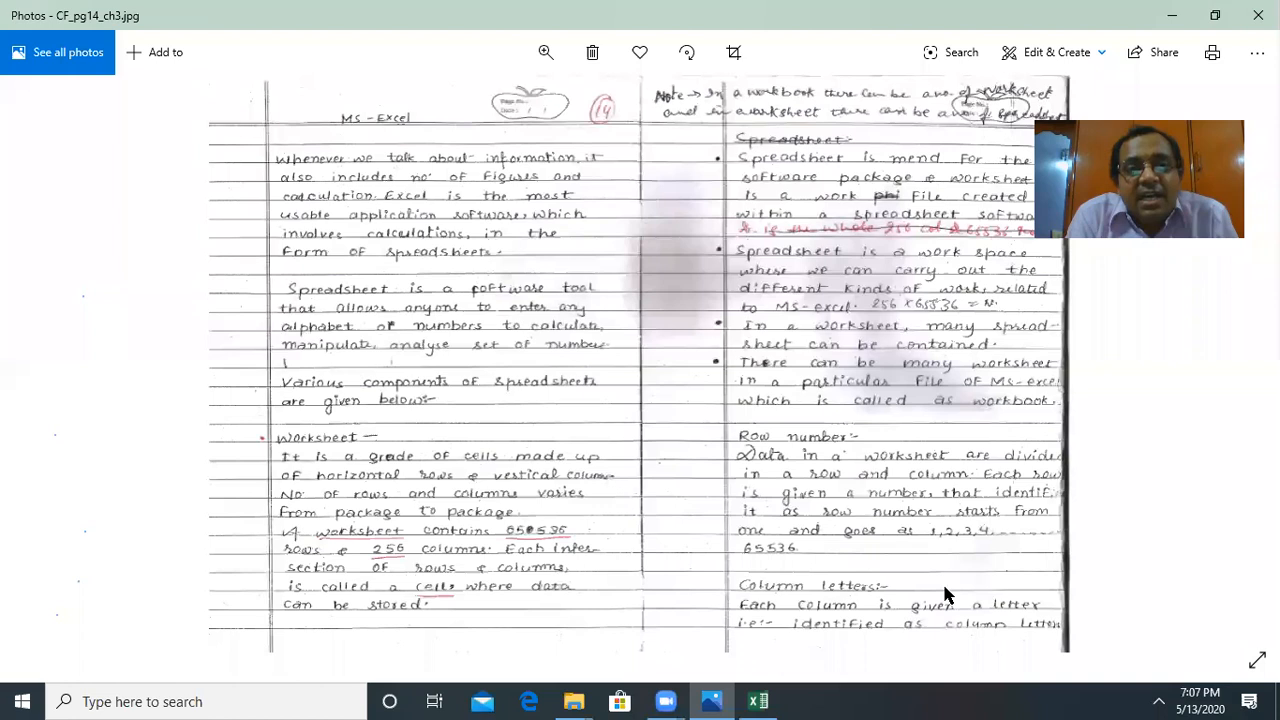
pyautogui.click(1217, 592)
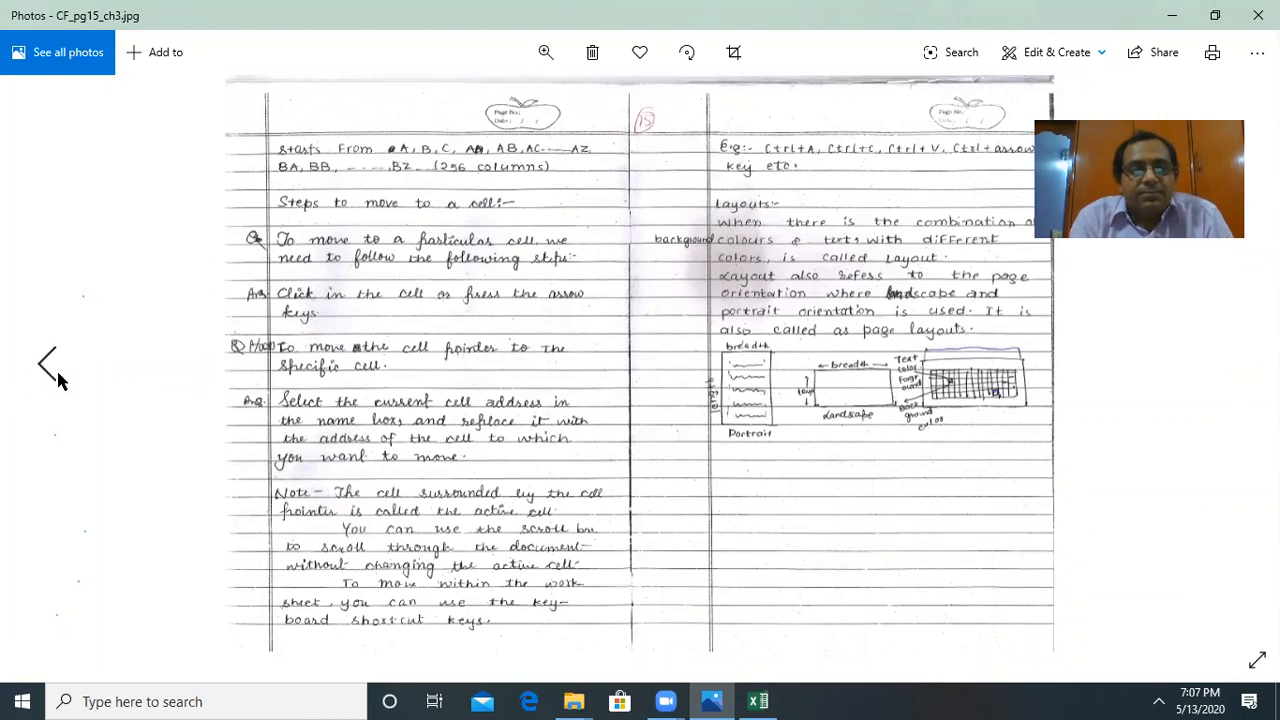
pyautogui.click(61, 372)
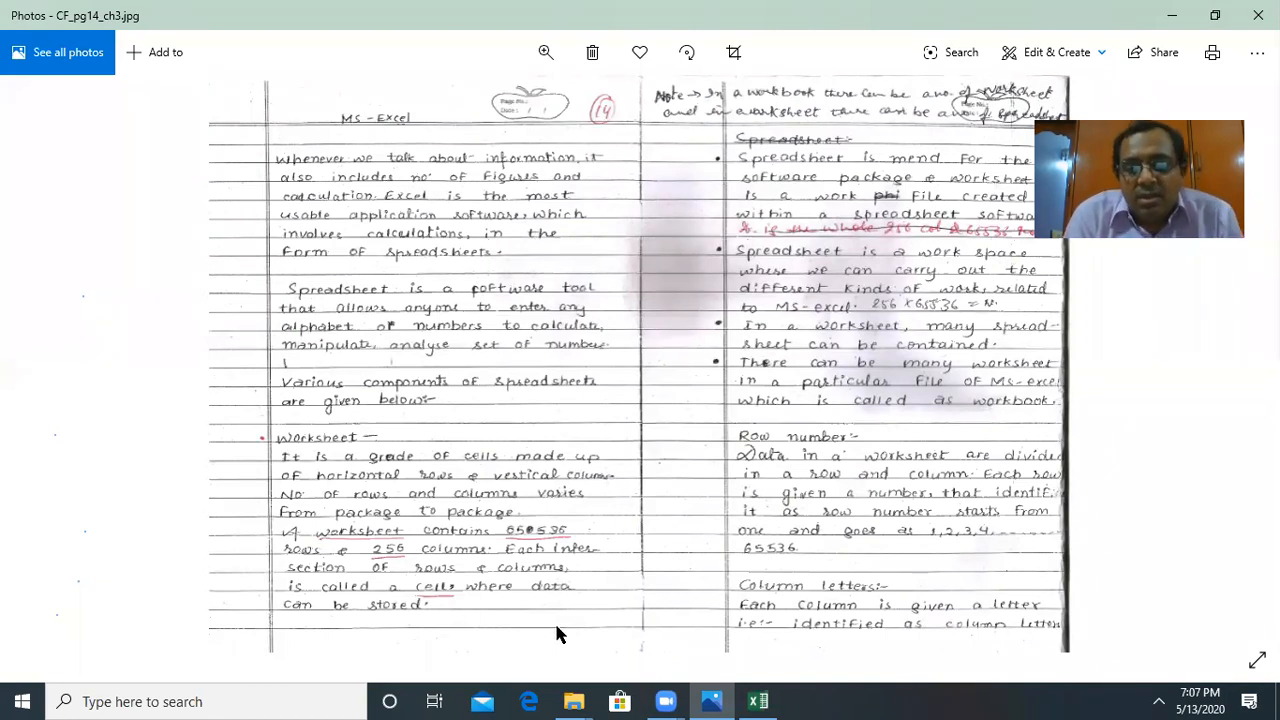
pyautogui.click(763, 698)
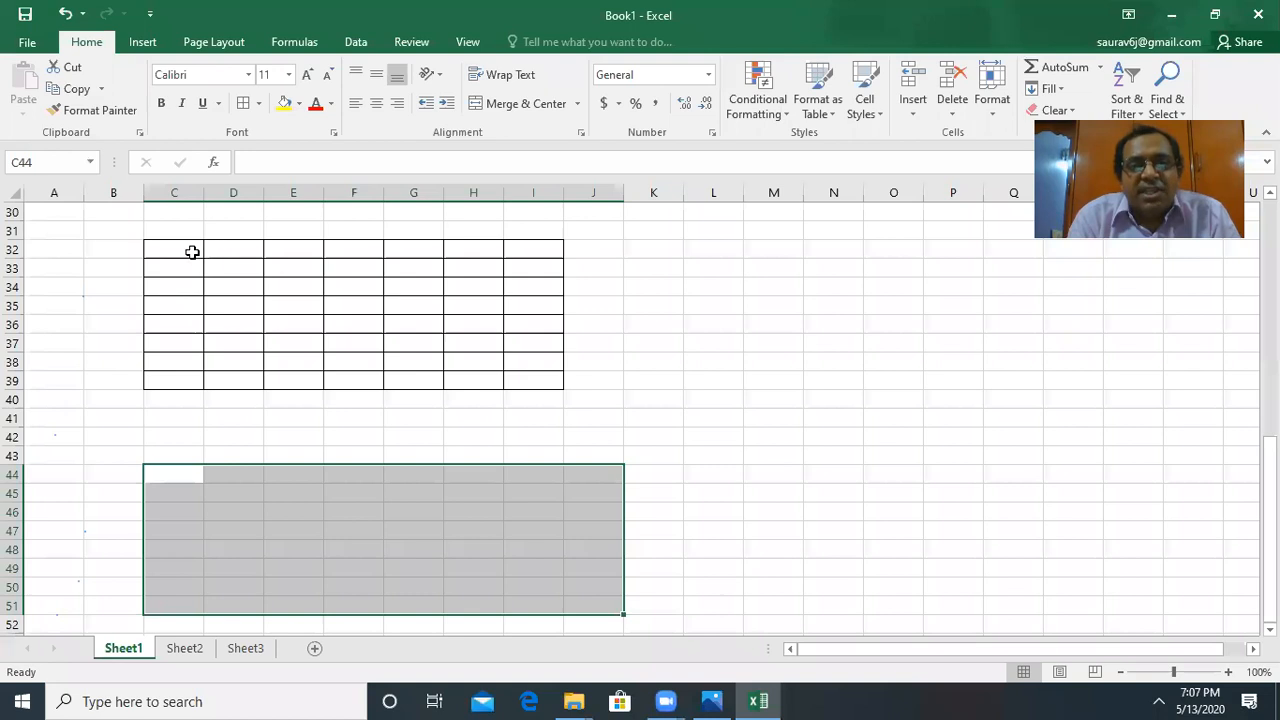
# Step: Merge and center C32:I32 across the bordered table and enter "govt polytechnic" as its title
pyautogui.moveTo(181, 251); pyautogui.dragTo(526, 249)
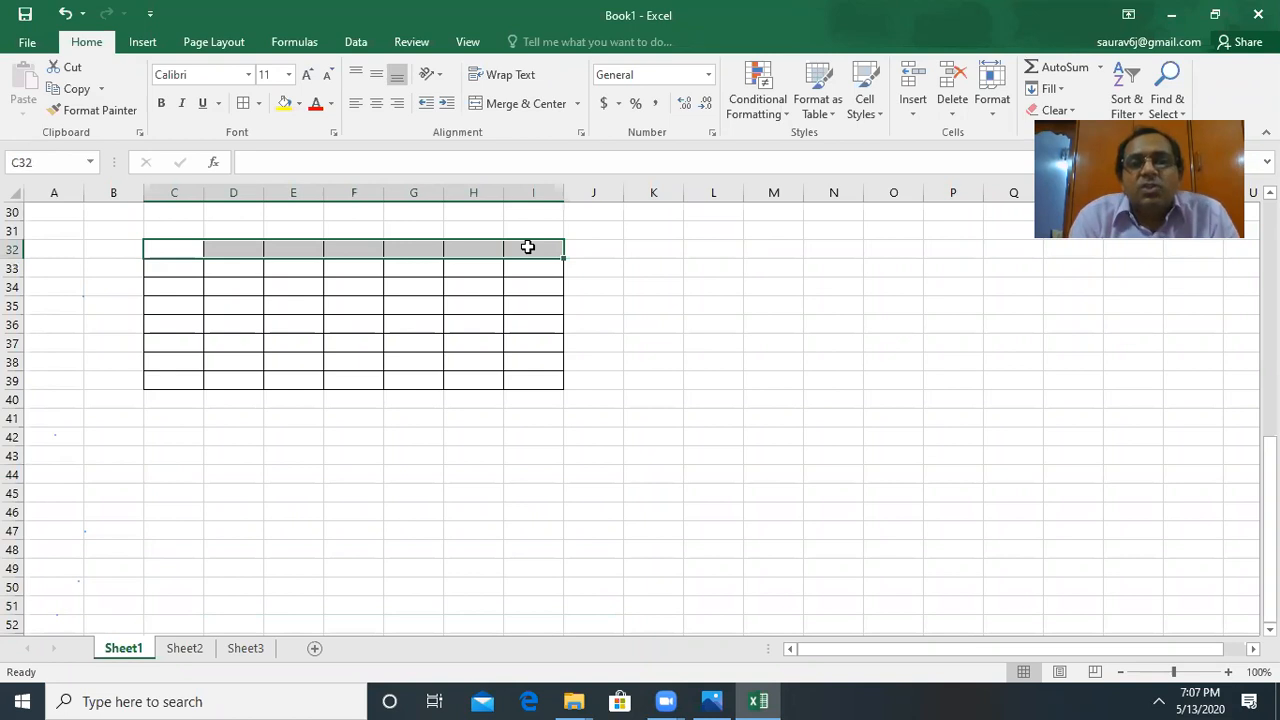
pyautogui.click(520, 107)
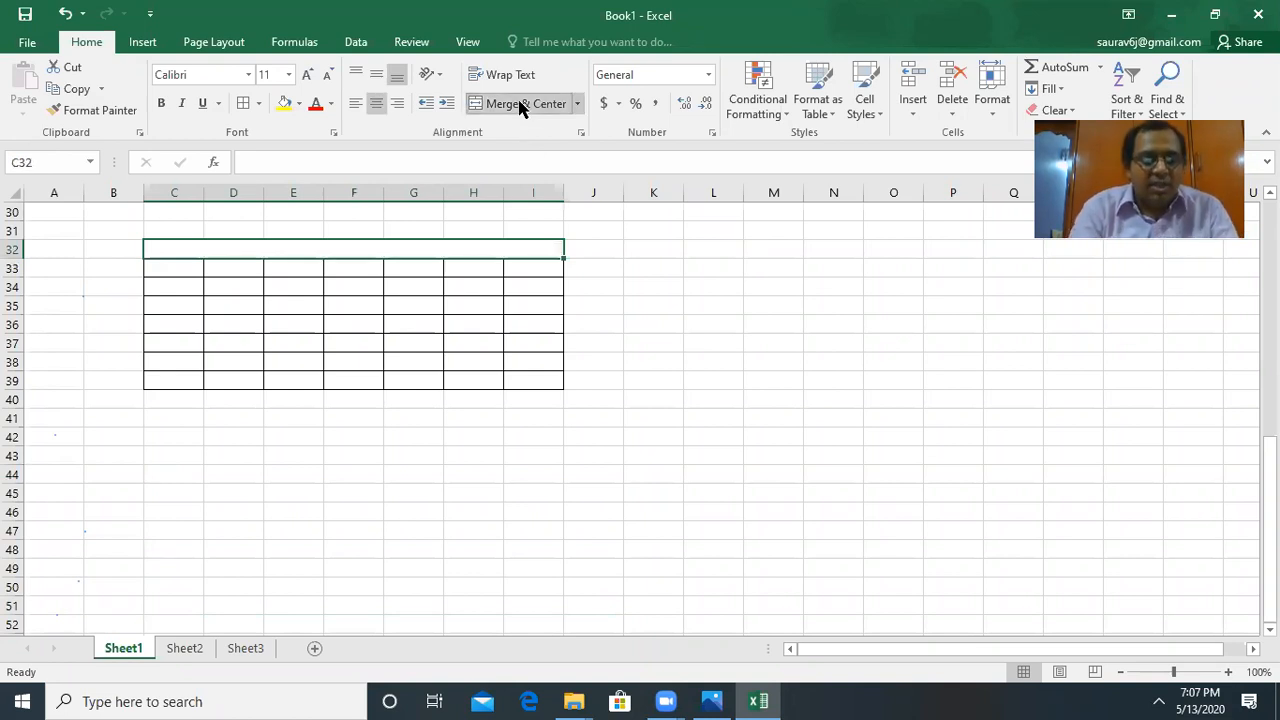
pyautogui.write('gov')
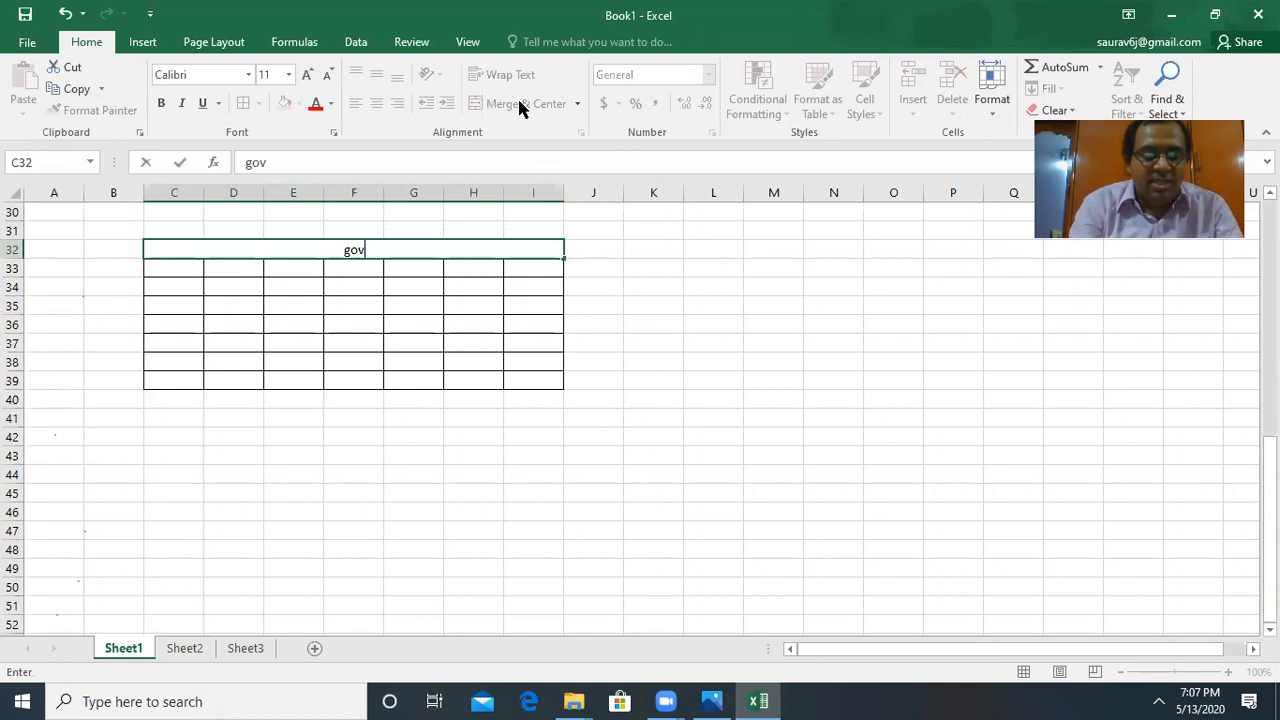
pyautogui.write('t pol')
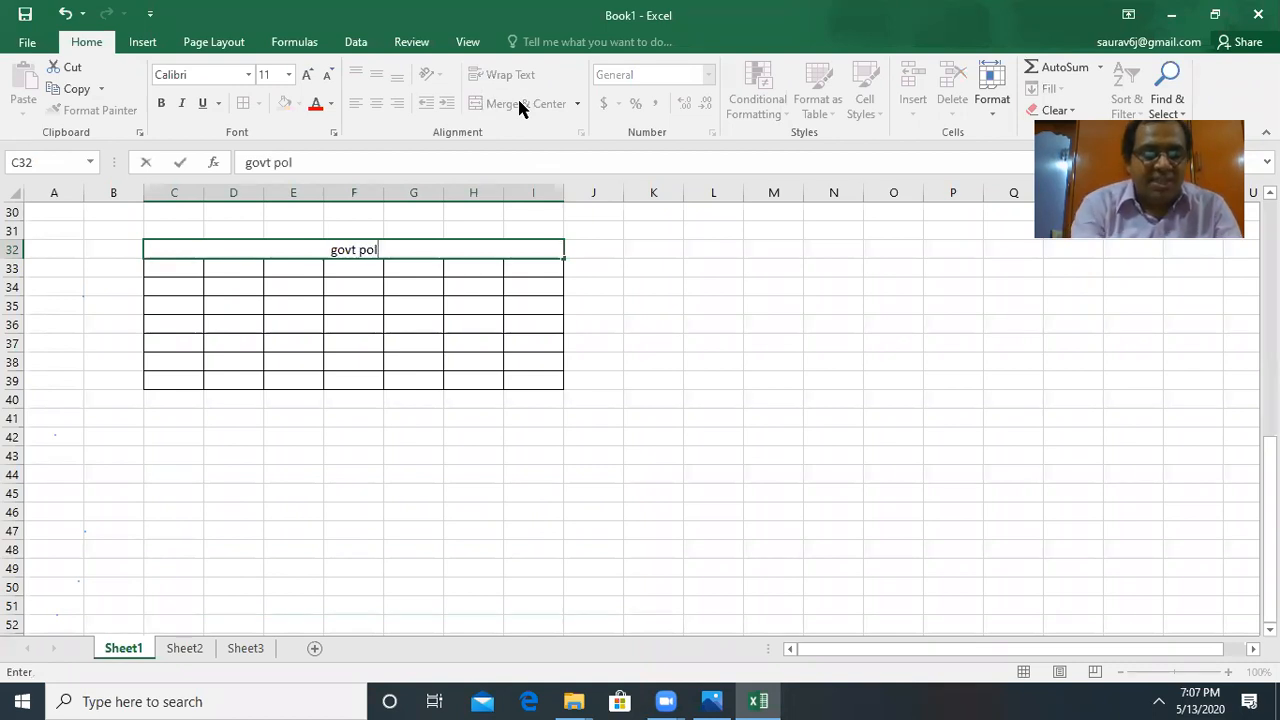
pyautogui.write('ytech')
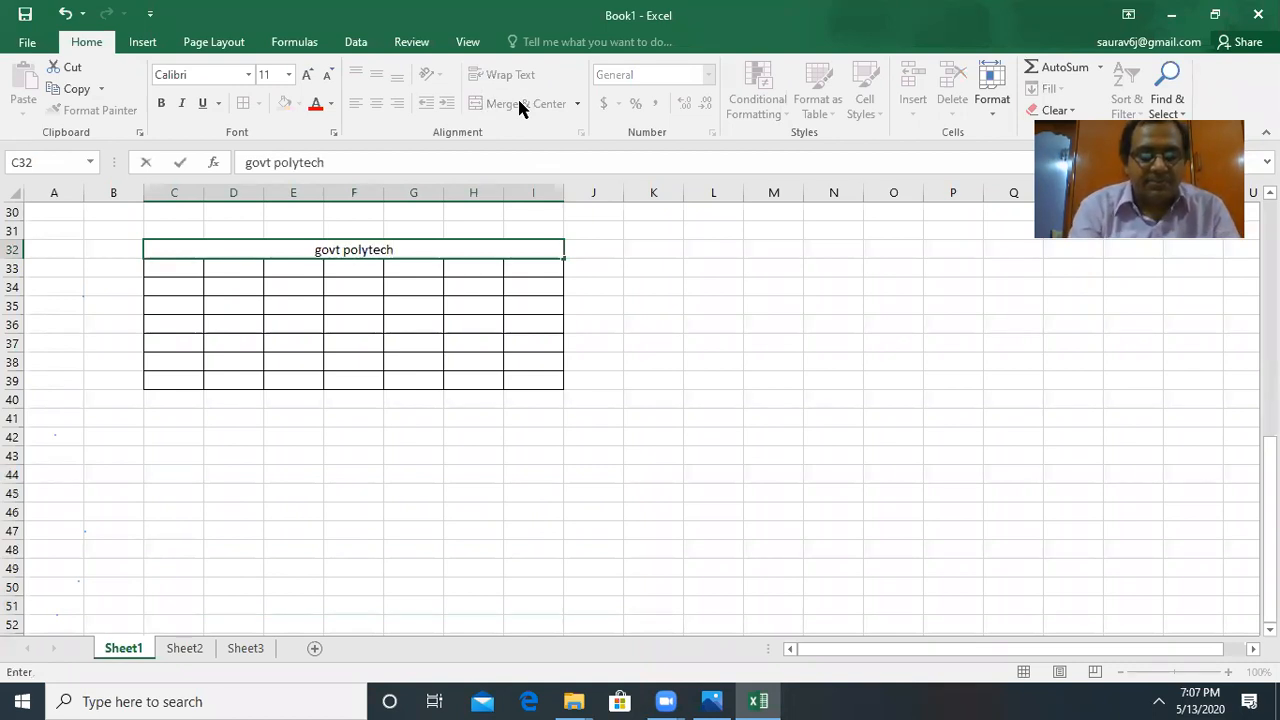
pyautogui.write('nic')
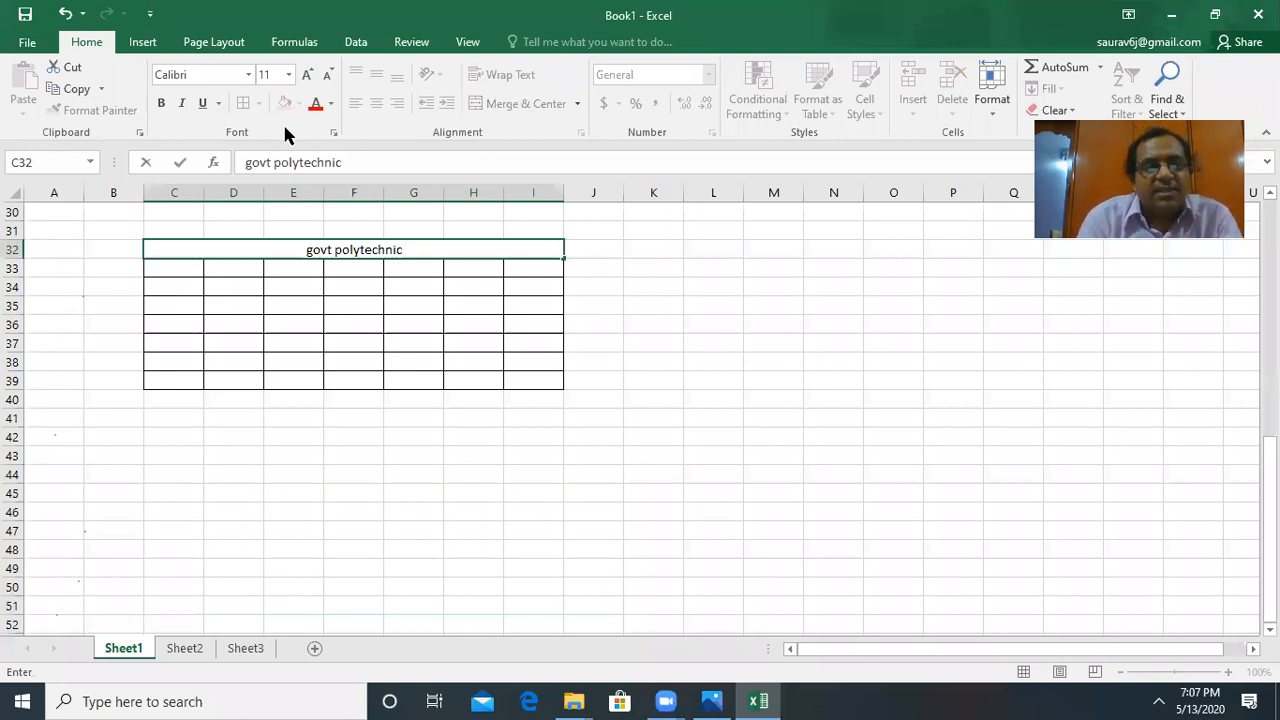
# Step: Enter "name/sub" in cell C33 as the first column heading under the table title
pyautogui.moveTo(169, 269); pyautogui.dragTo(293, 269)
pyautogui.click(169, 269)
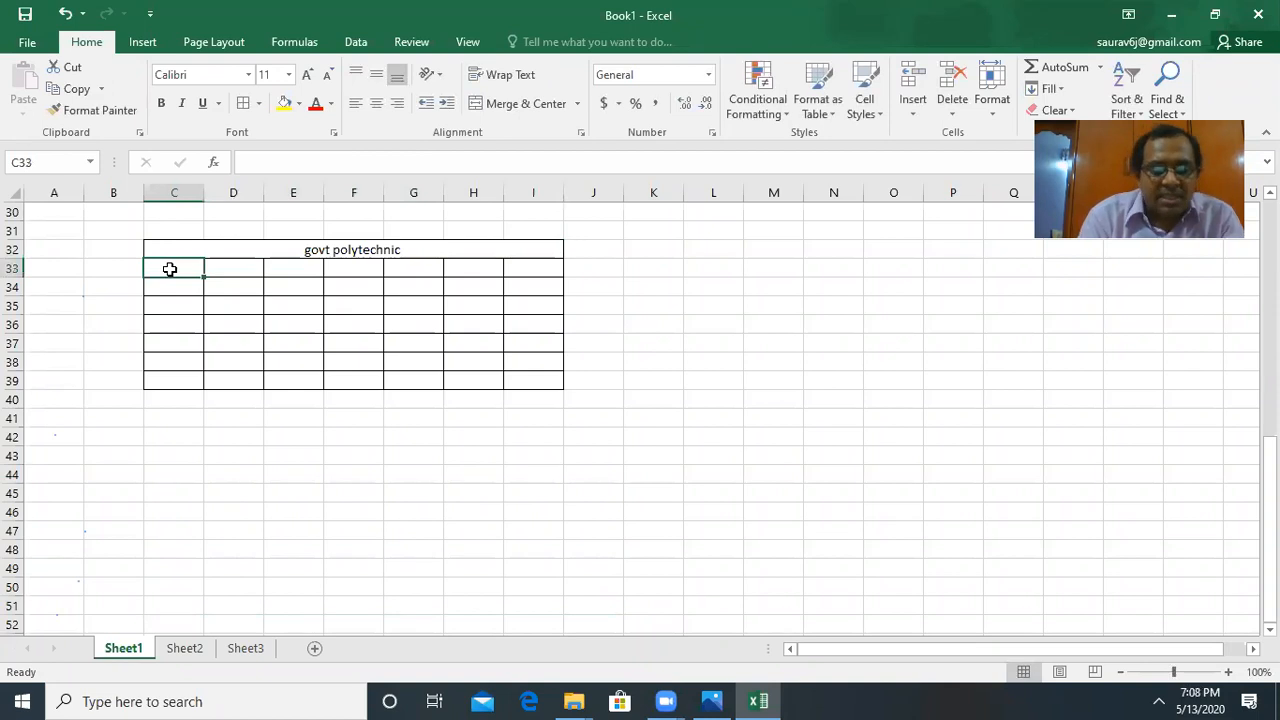
pyautogui.write('na')
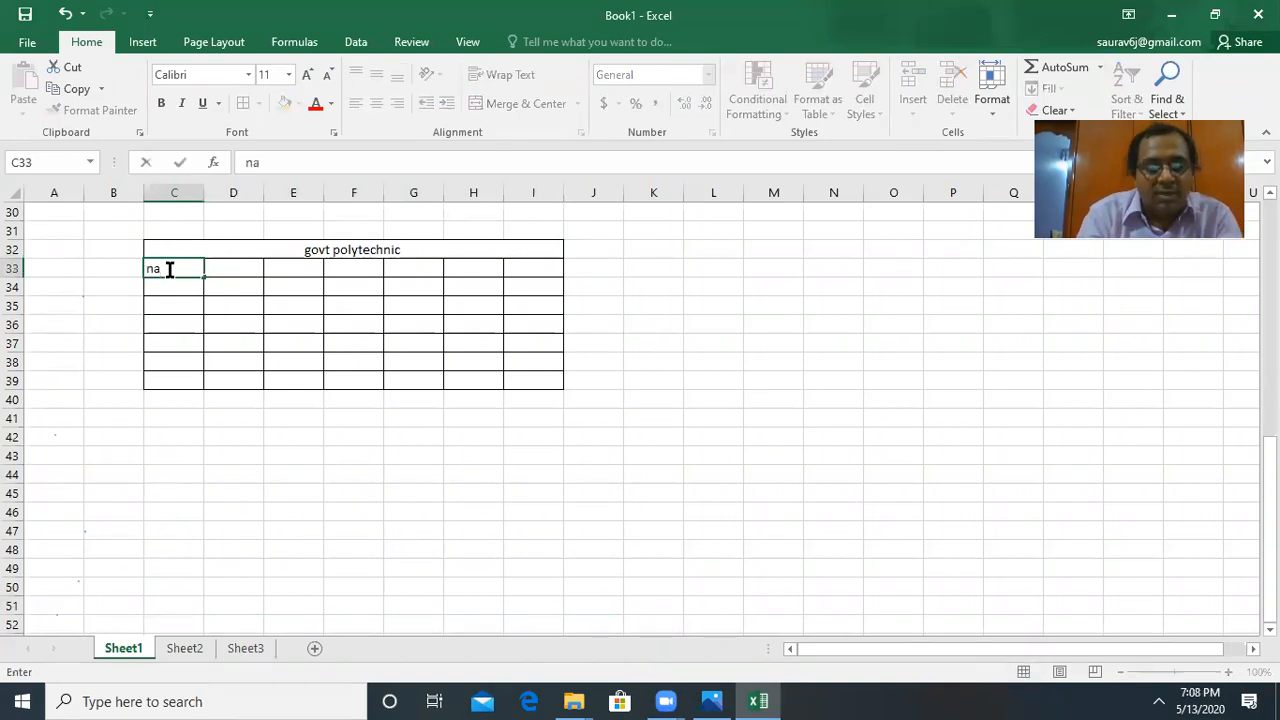
pyautogui.write('me')
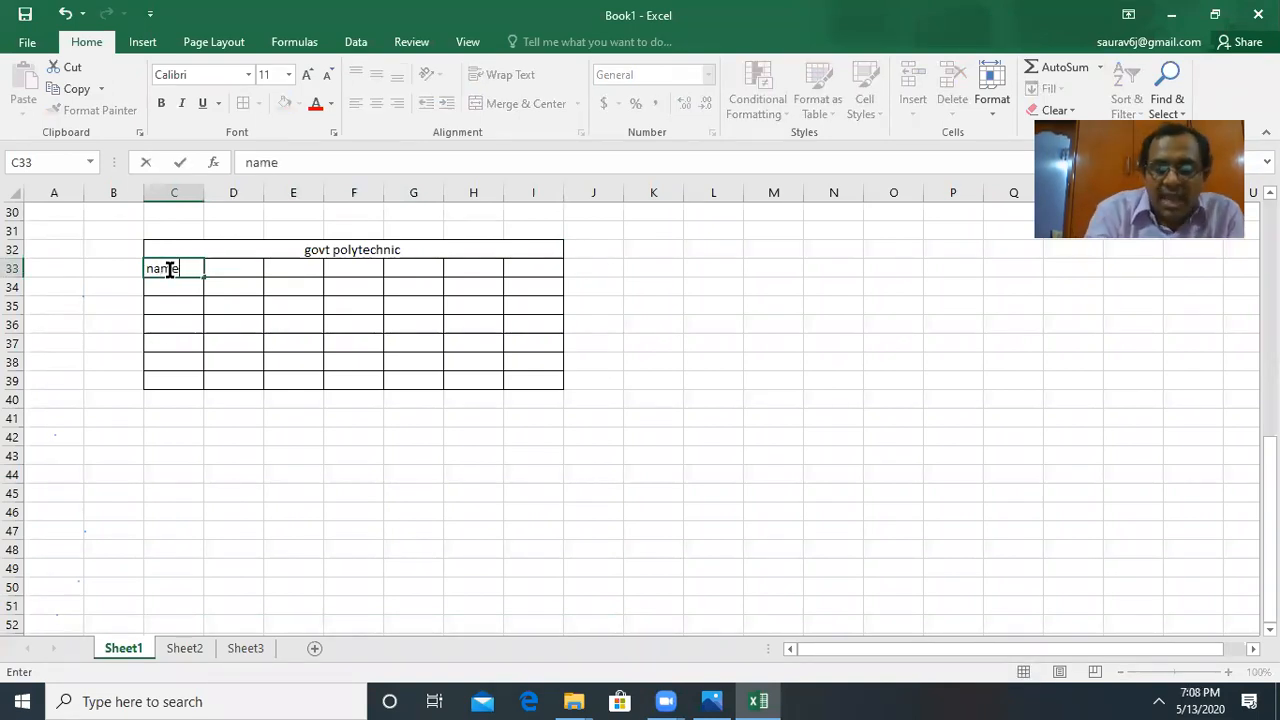
pyautogui.write('/')
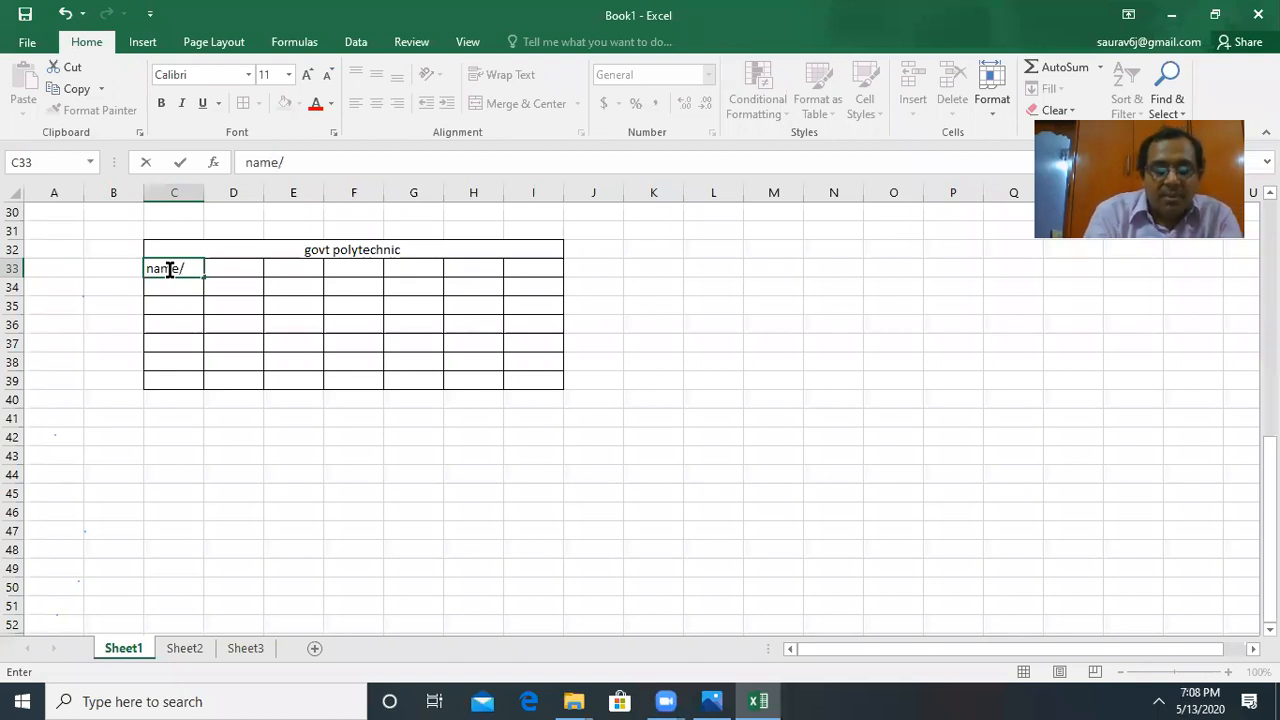
pyautogui.write('m')
pyautogui.press('BackSpace')
pyautogui.write('sub')
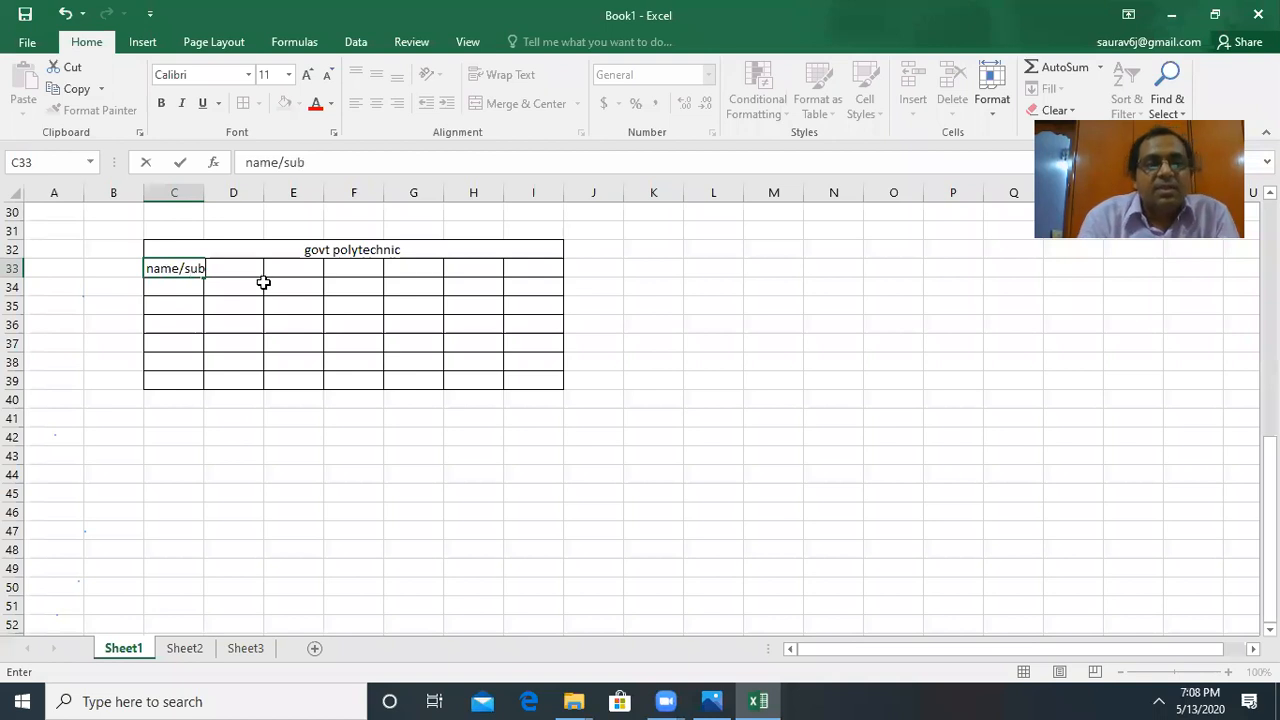
# Step: Widen column C so the "name/sub" heading fits in its cell with room to spare
pyautogui.moveTo(200, 203); pyautogui.dragTo(204, 192)
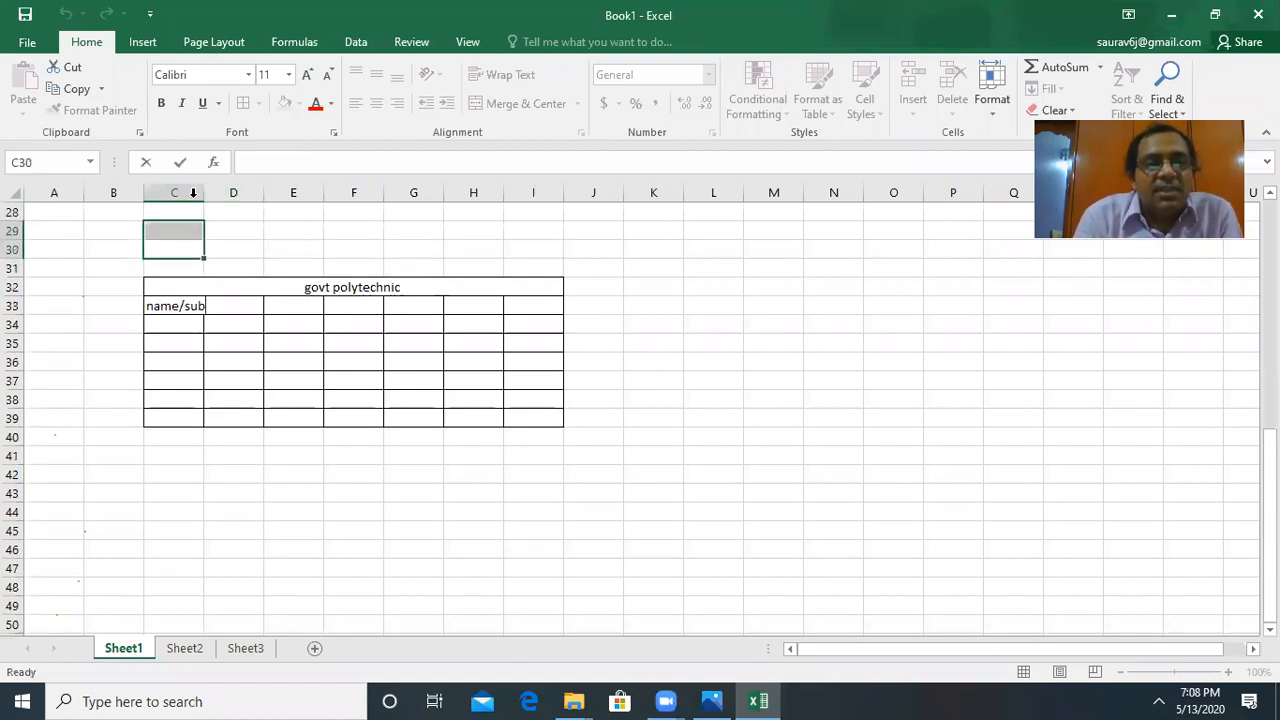
pyautogui.click(198, 192)
pyautogui.doubleClick(203, 190)
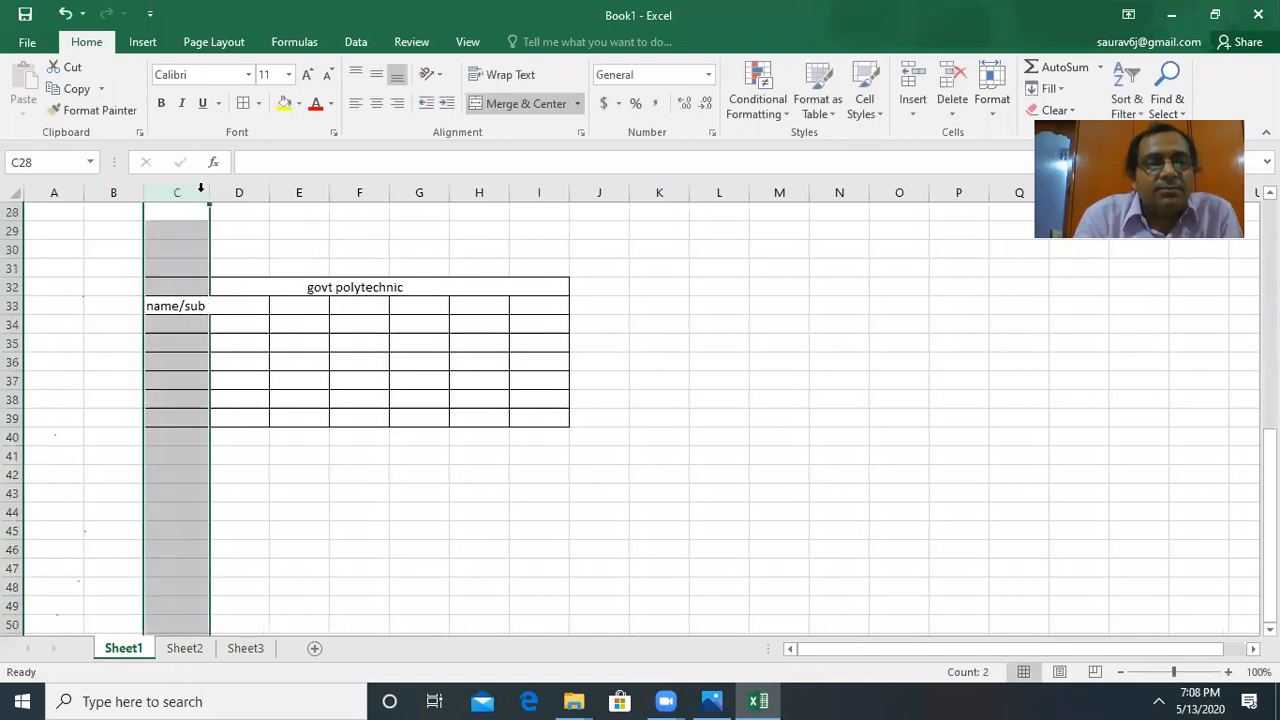
pyautogui.click(280, 236)
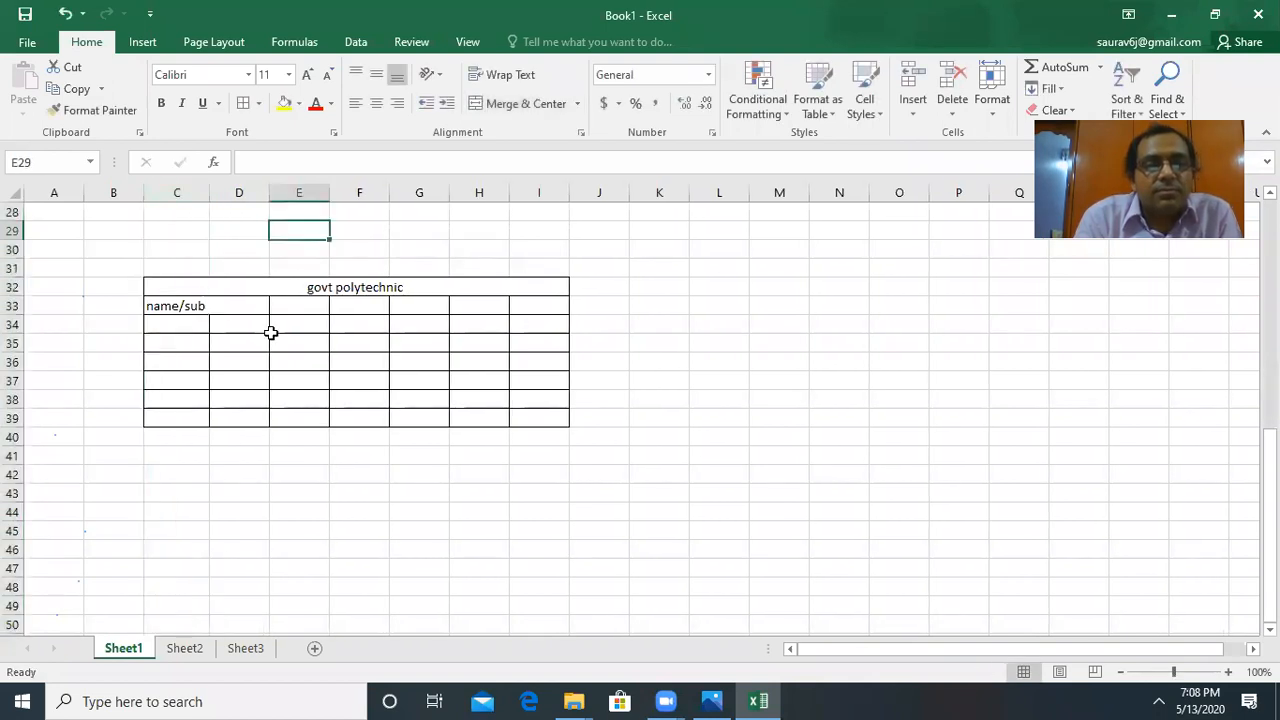
pyautogui.doubleClick(243, 311)
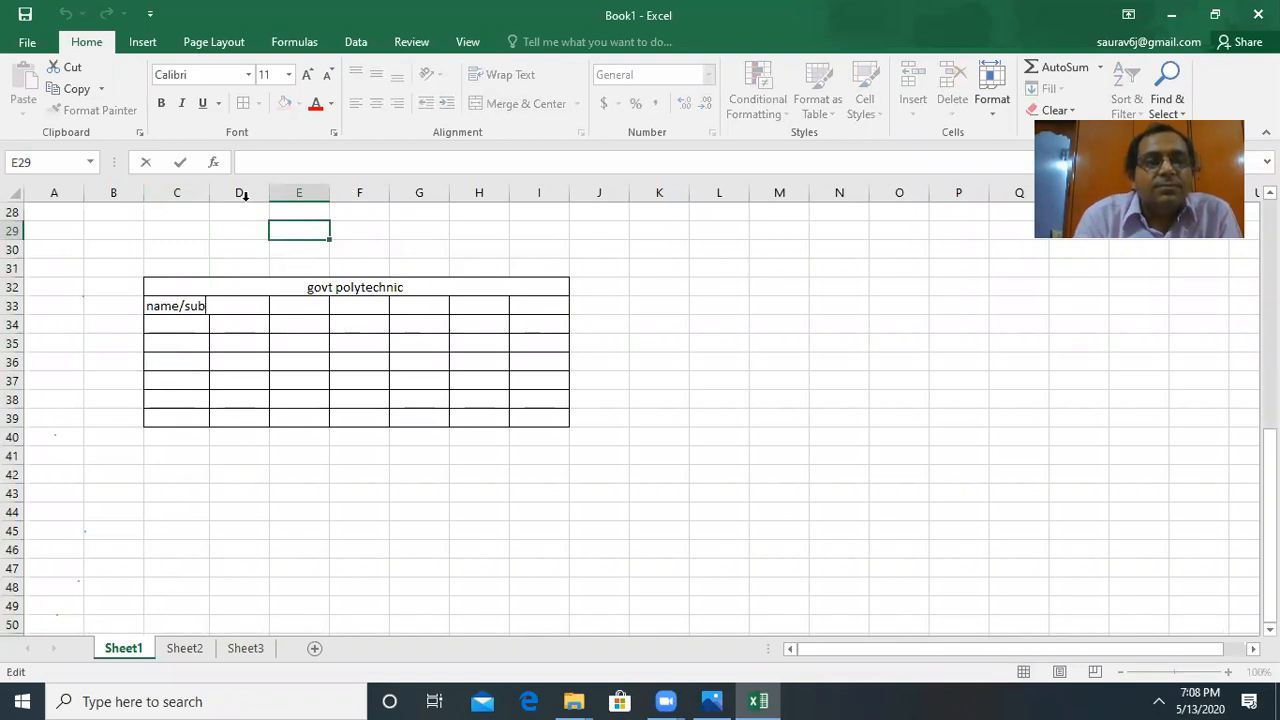
pyautogui.click(259, 346)
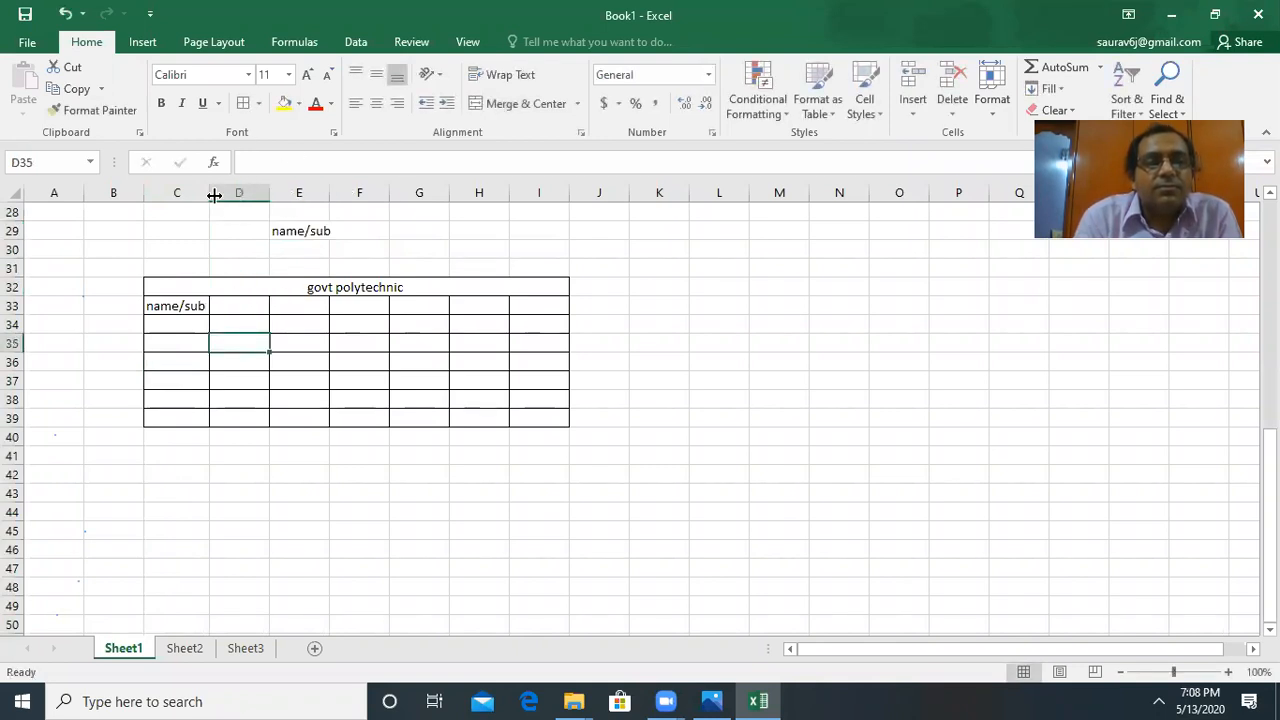
pyautogui.moveTo(207, 189); pyautogui.dragTo(251, 191)
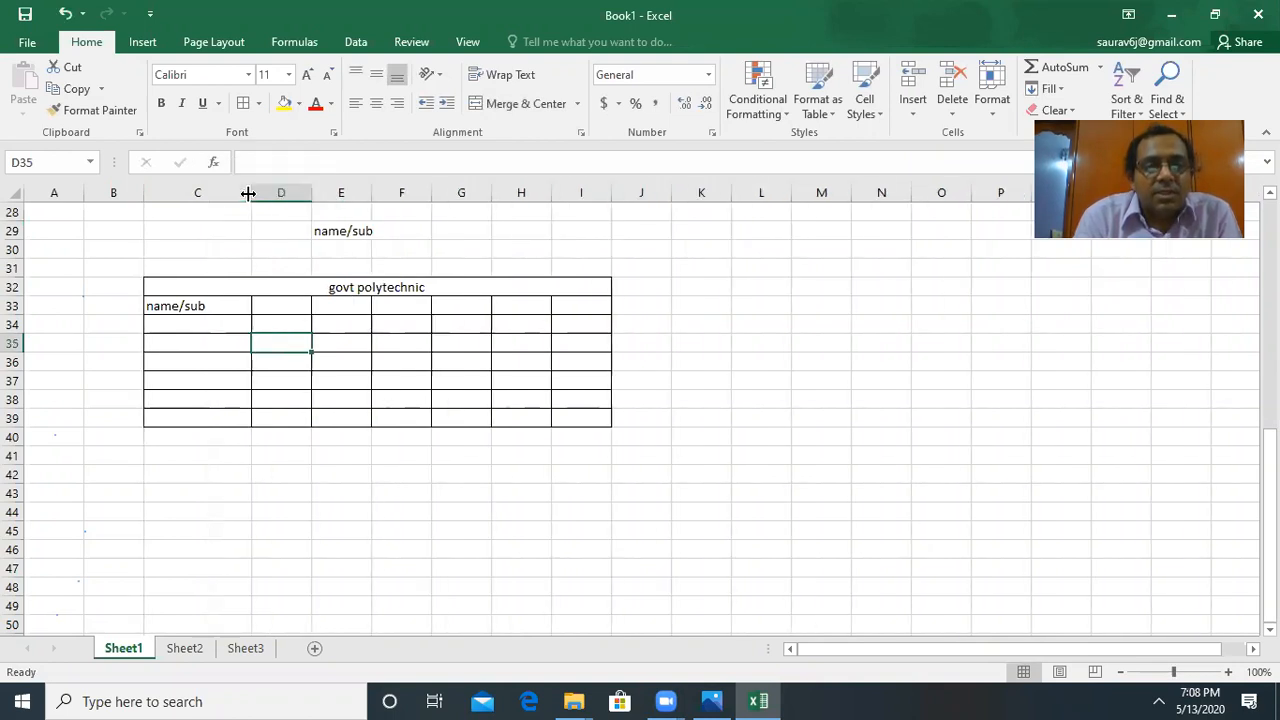
# Step: Enter the subject headings "hin", "eng" and "maths" in cells D33, E33 and F33, and select C34
pyautogui.click(282, 305)
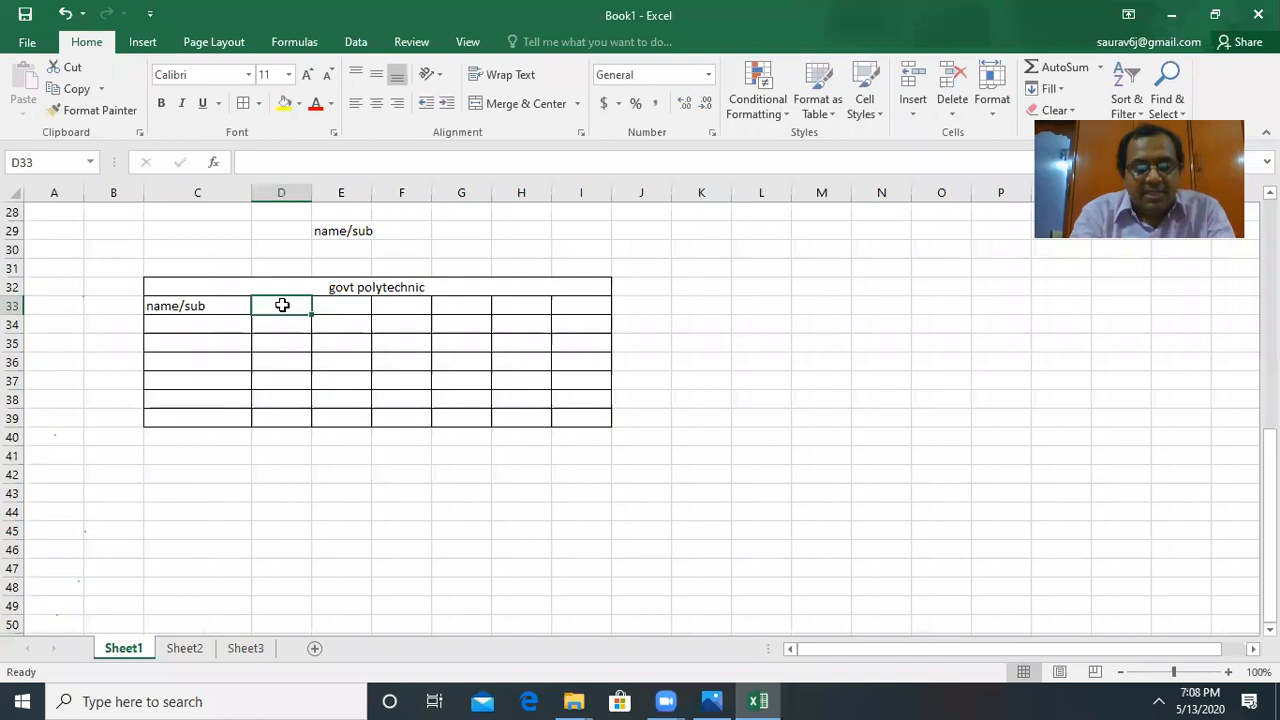
pyautogui.write('hin')
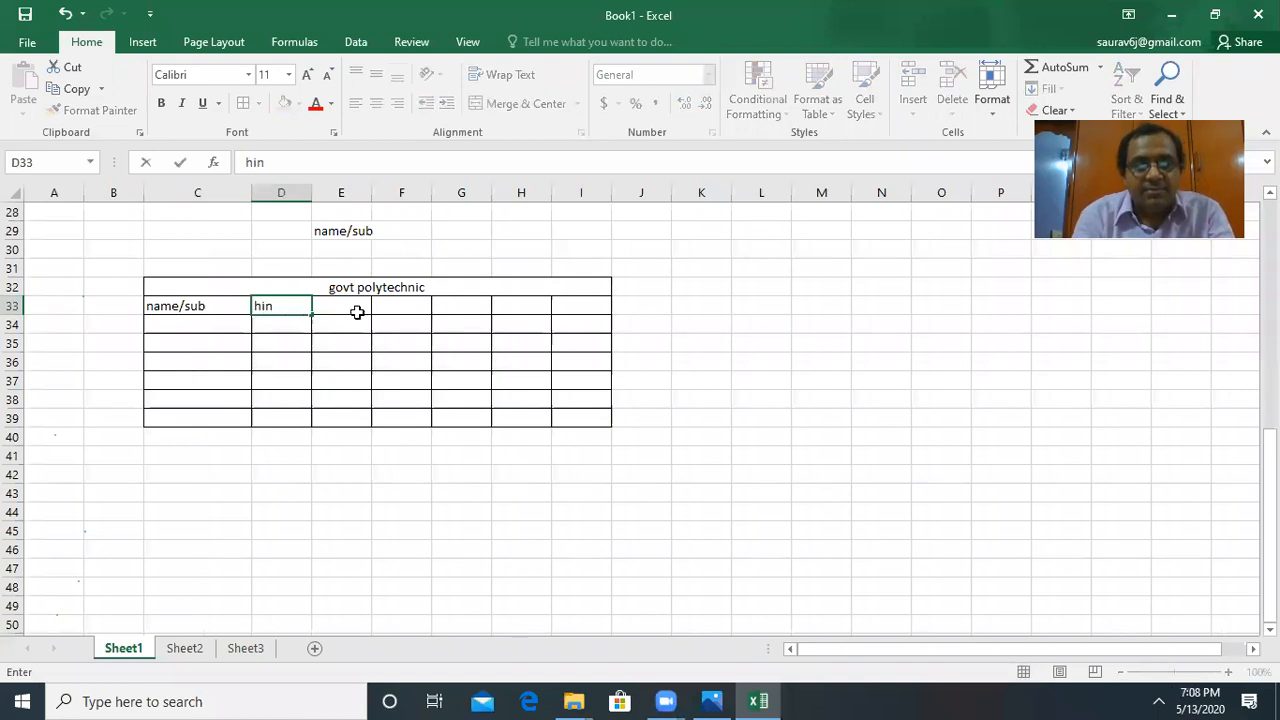
pyautogui.click(352, 310)
pyautogui.write('eng')
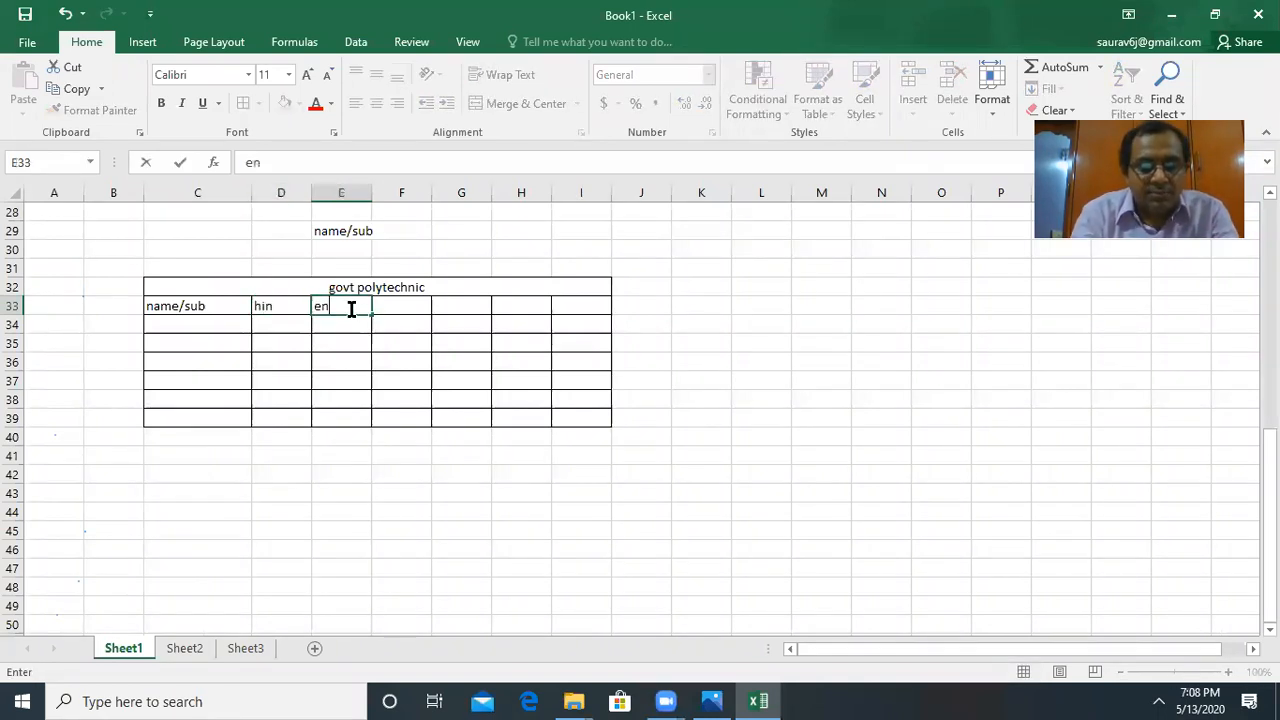
pyautogui.click(402, 307)
pyautogui.write('m')
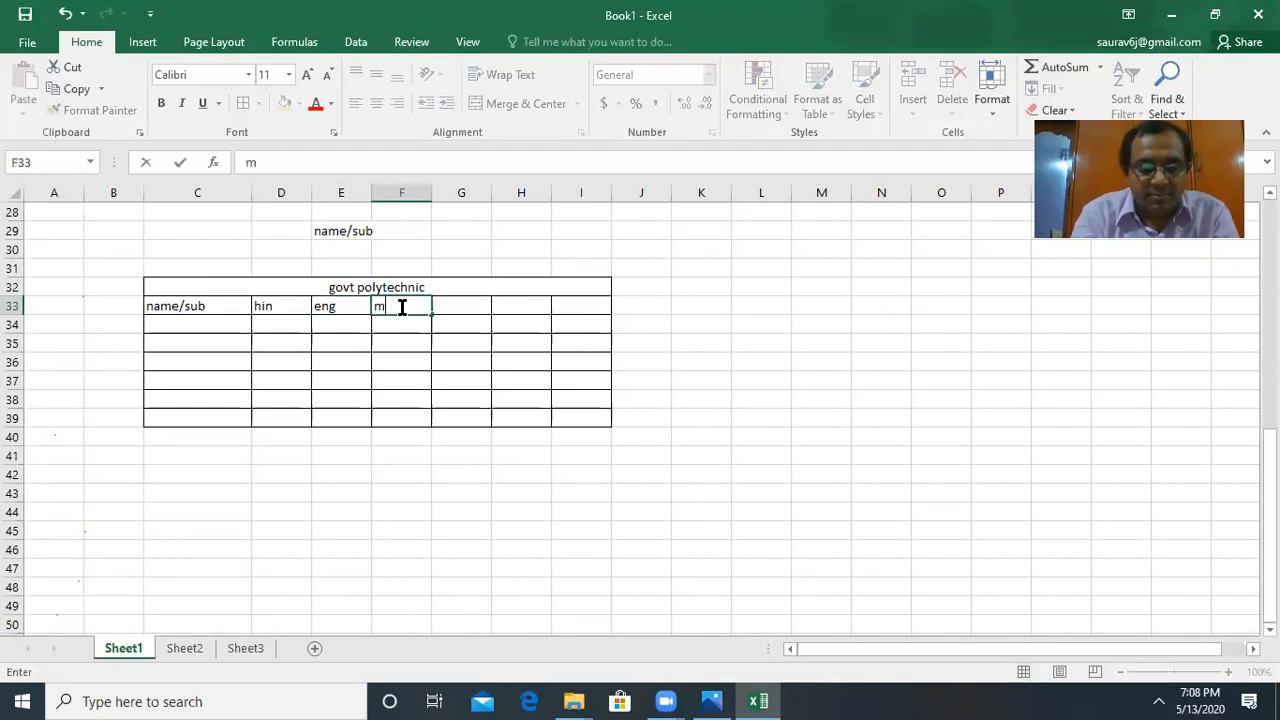
pyautogui.write('aths')
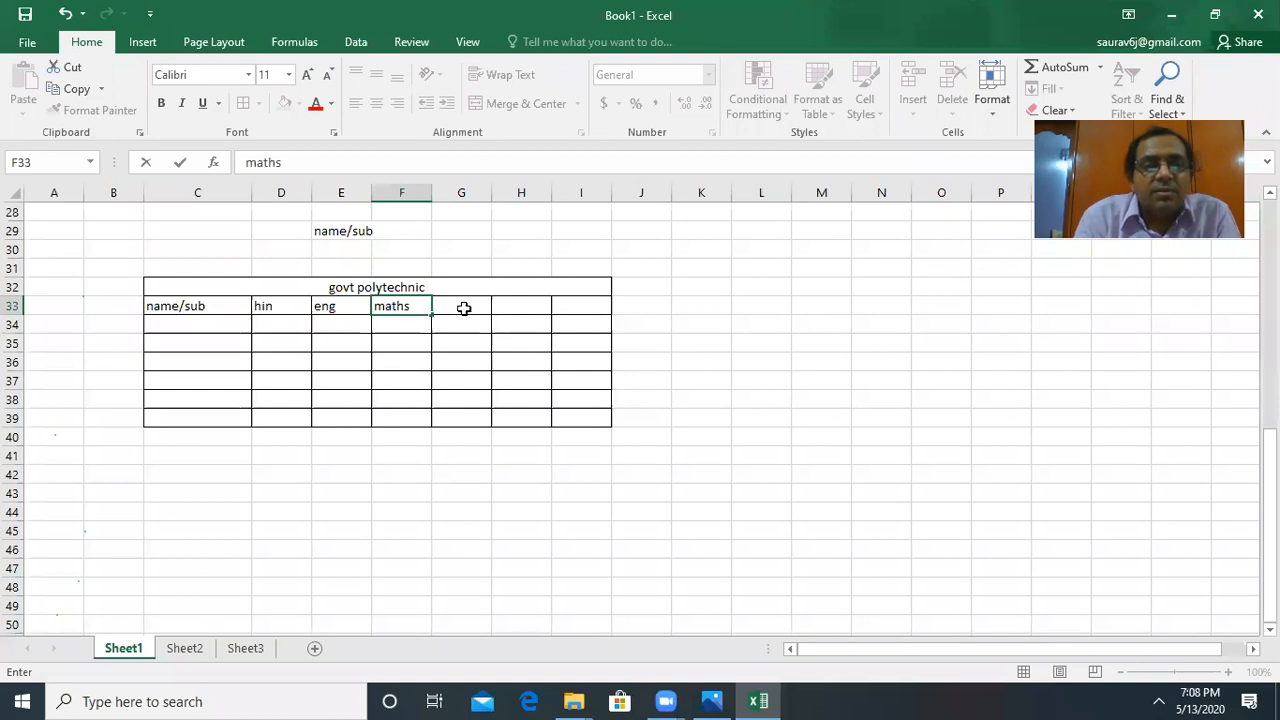
pyautogui.click(186, 325)
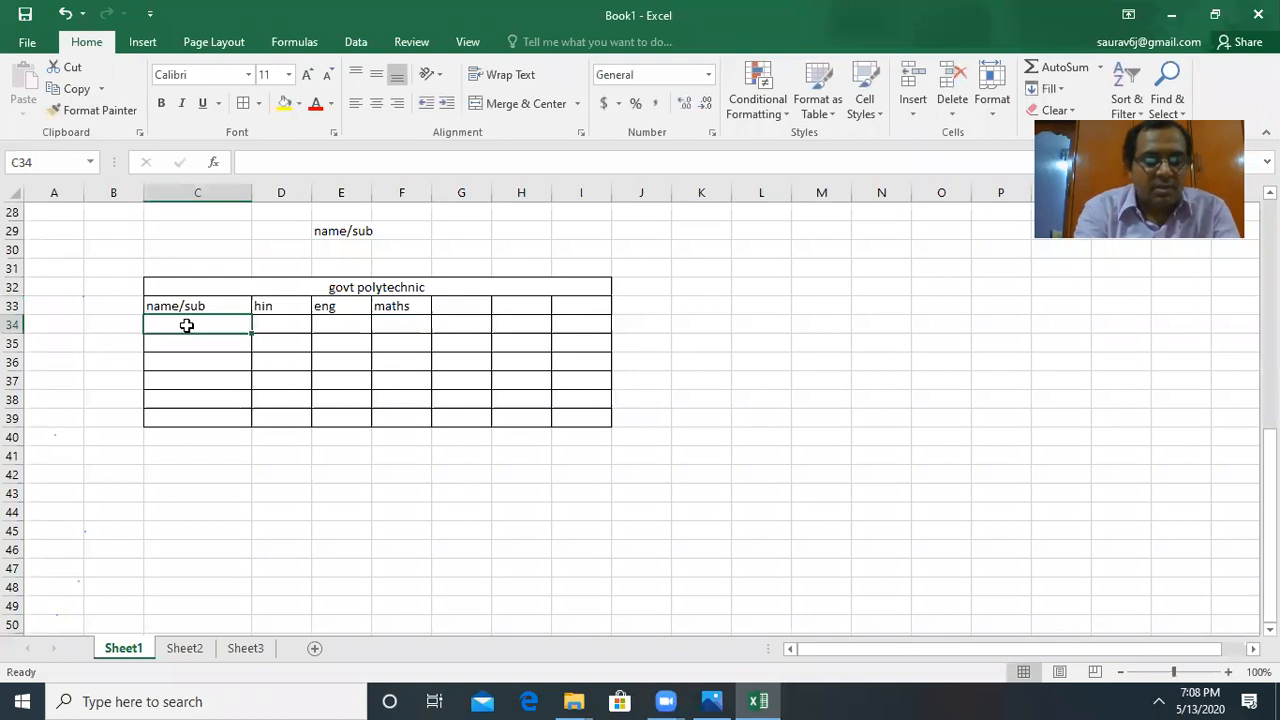
# Step: Enter the six students' first names down the name/sub column, one per cell in C34 through C39
pyautogui.write('ram')
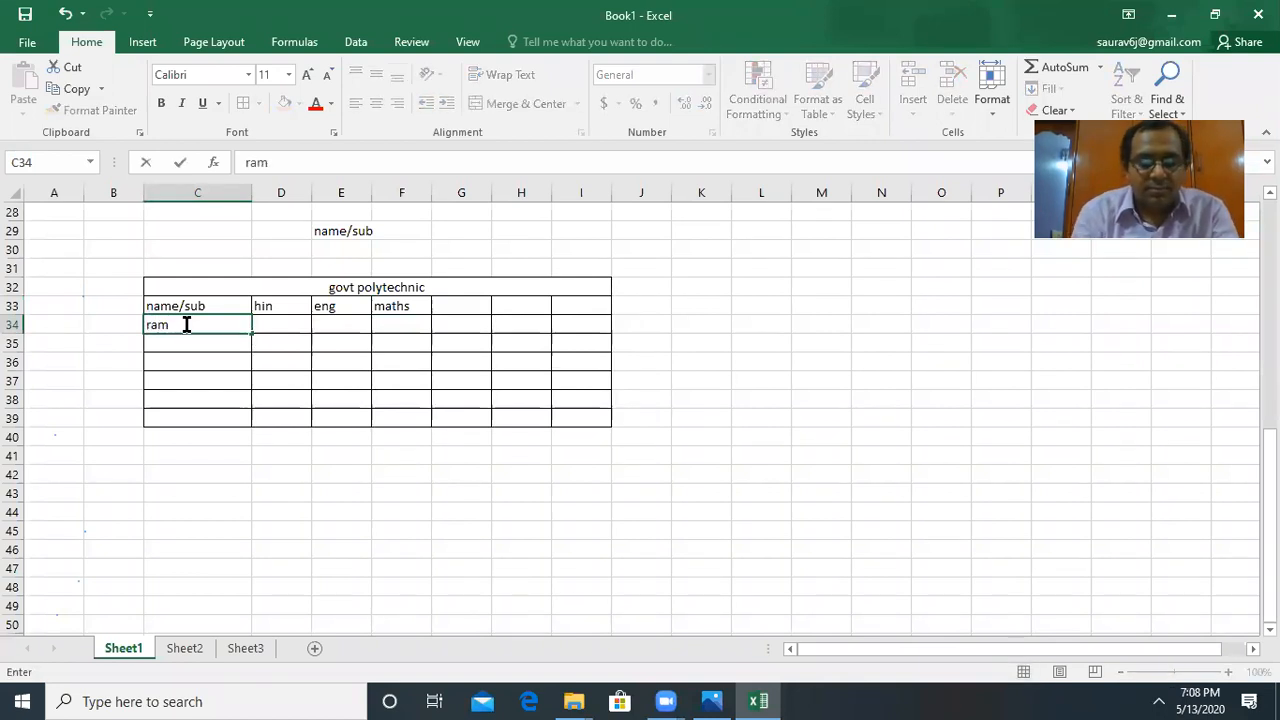
pyautogui.press('Return')
pyautogui.write('shyam')
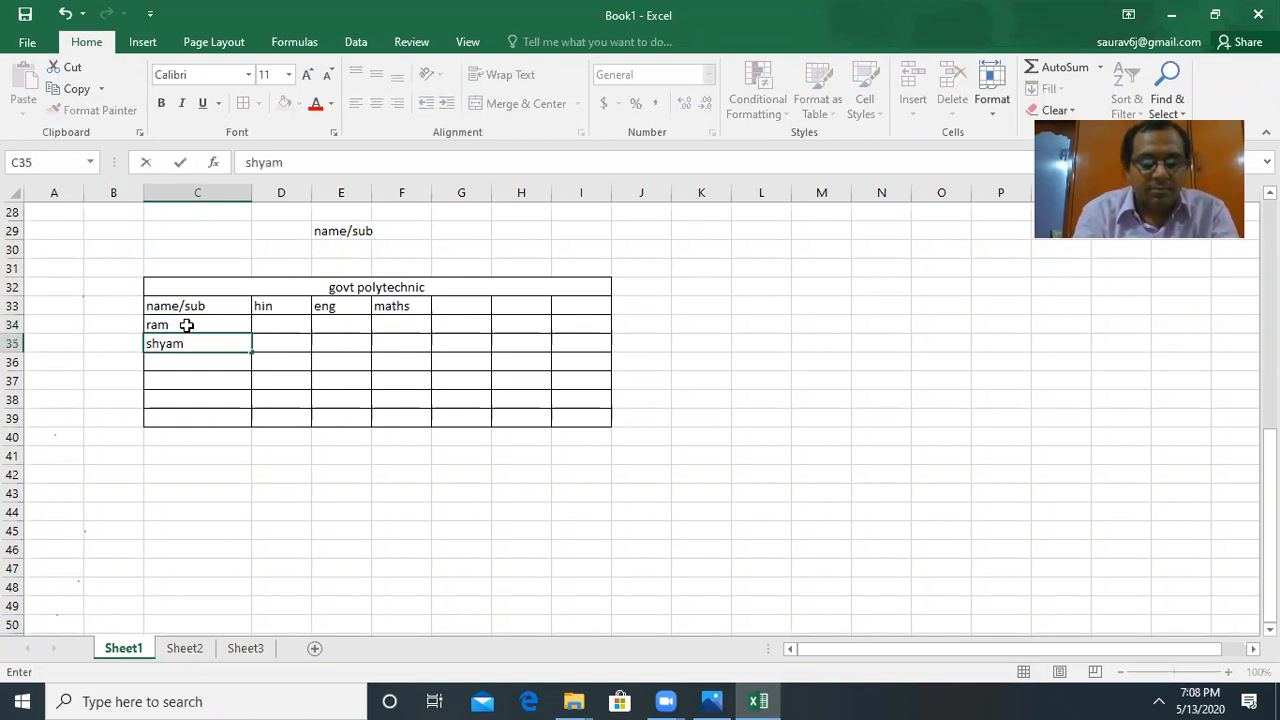
pyautogui.press('Return')
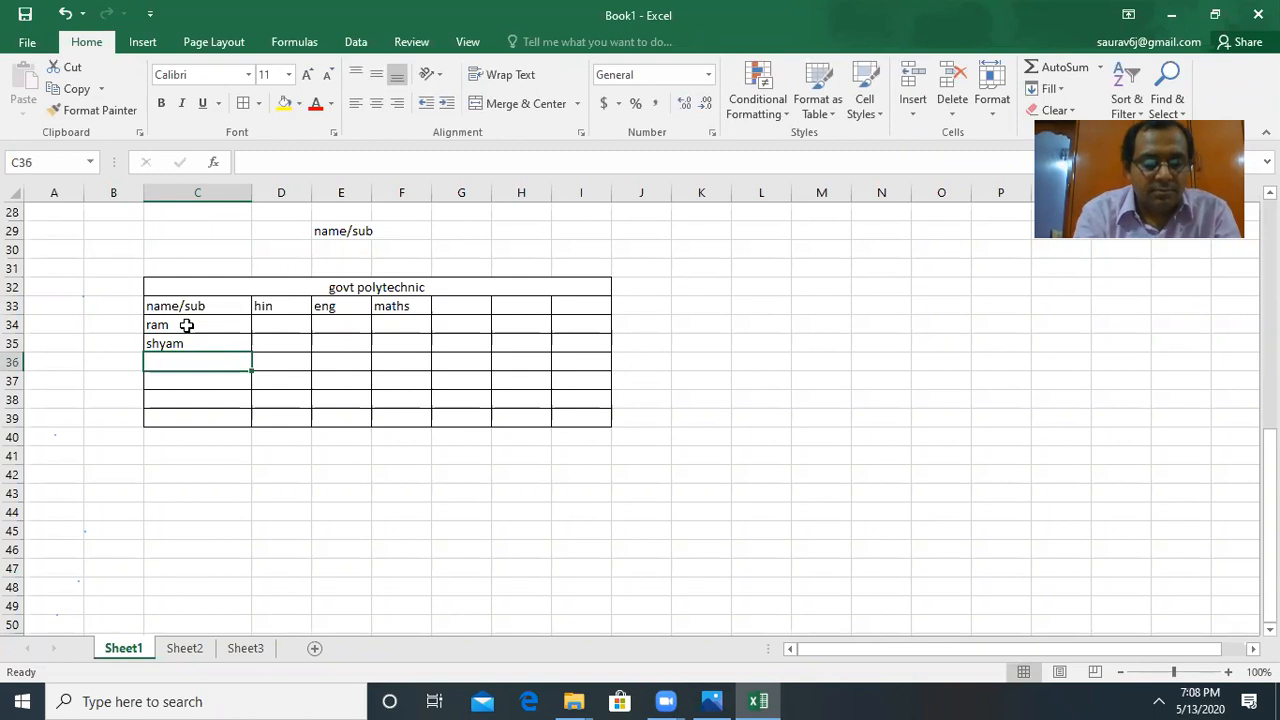
pyautogui.write('amar')
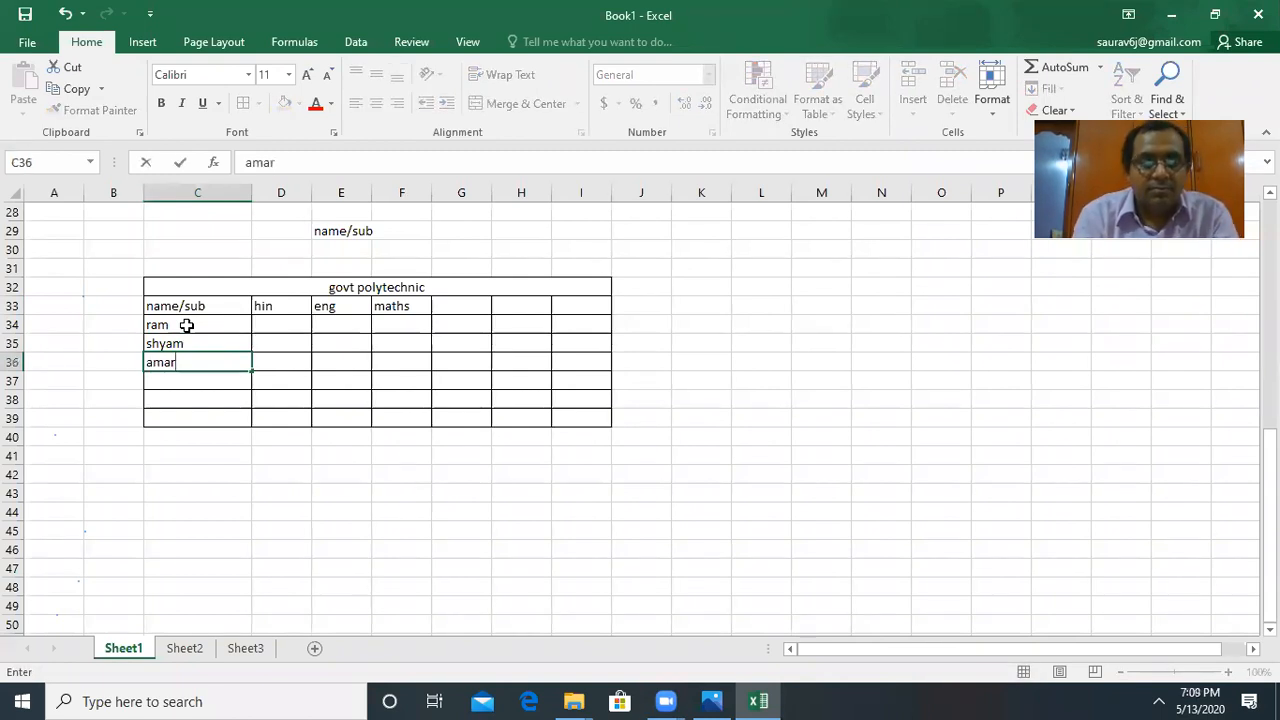
pyautogui.press('Return')
pyautogui.write('vipul')
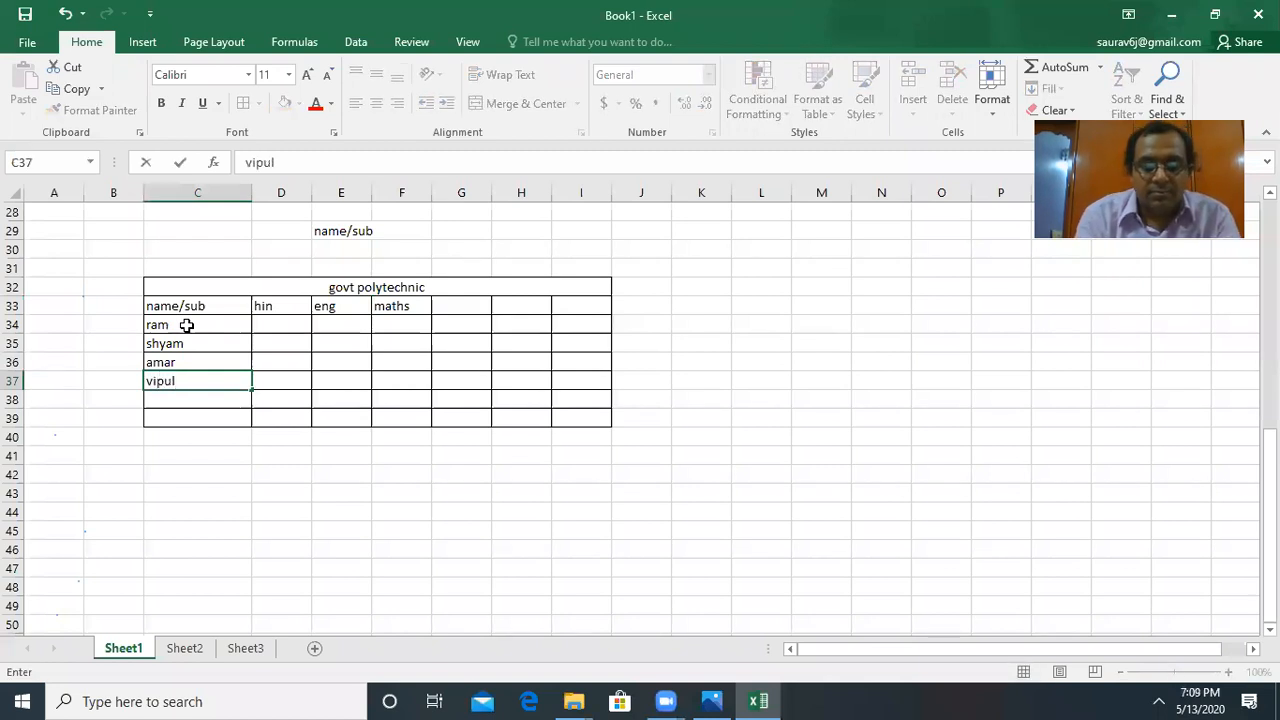
pyautogui.press('Return')
pyautogui.write('rita')
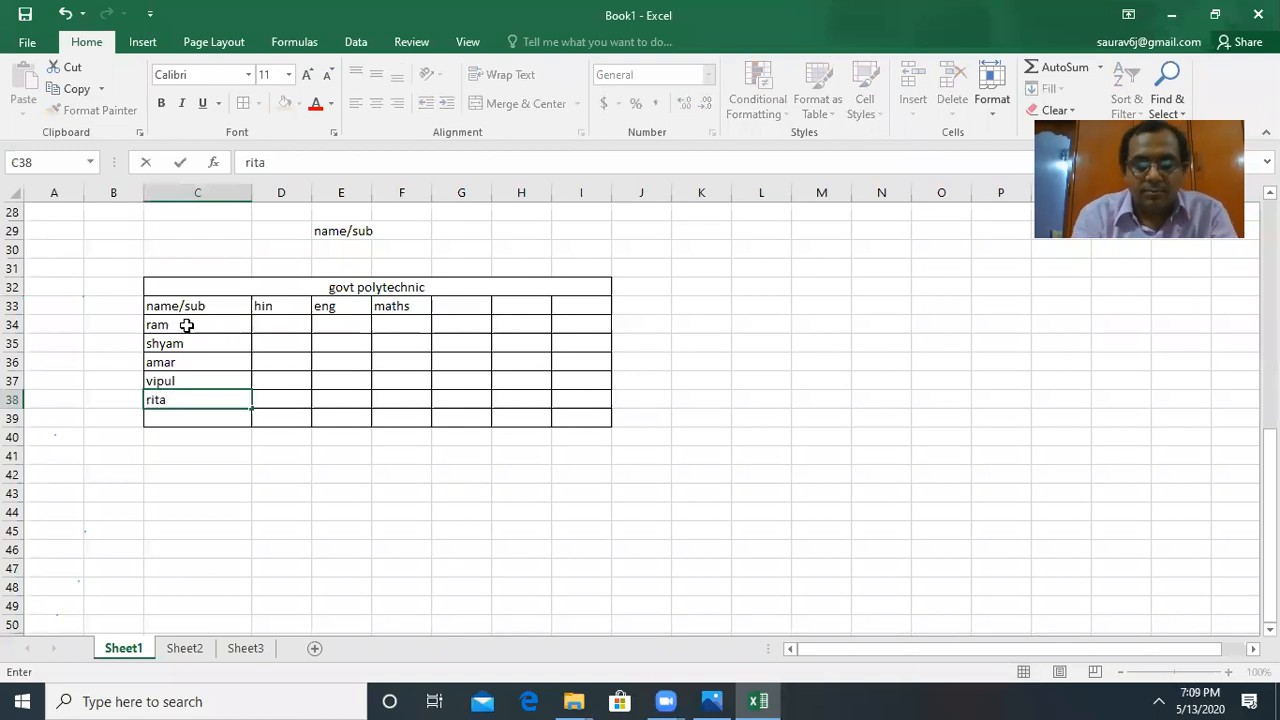
pyautogui.press('Return')
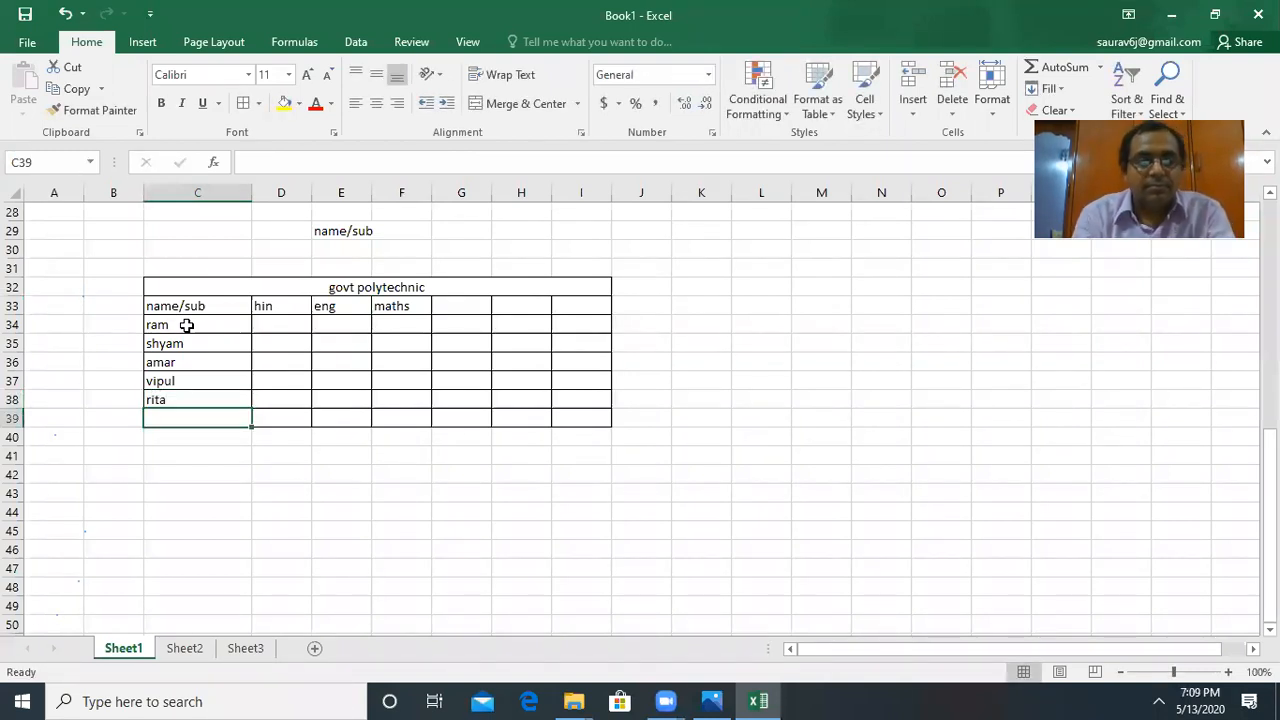
pyautogui.write('sita')
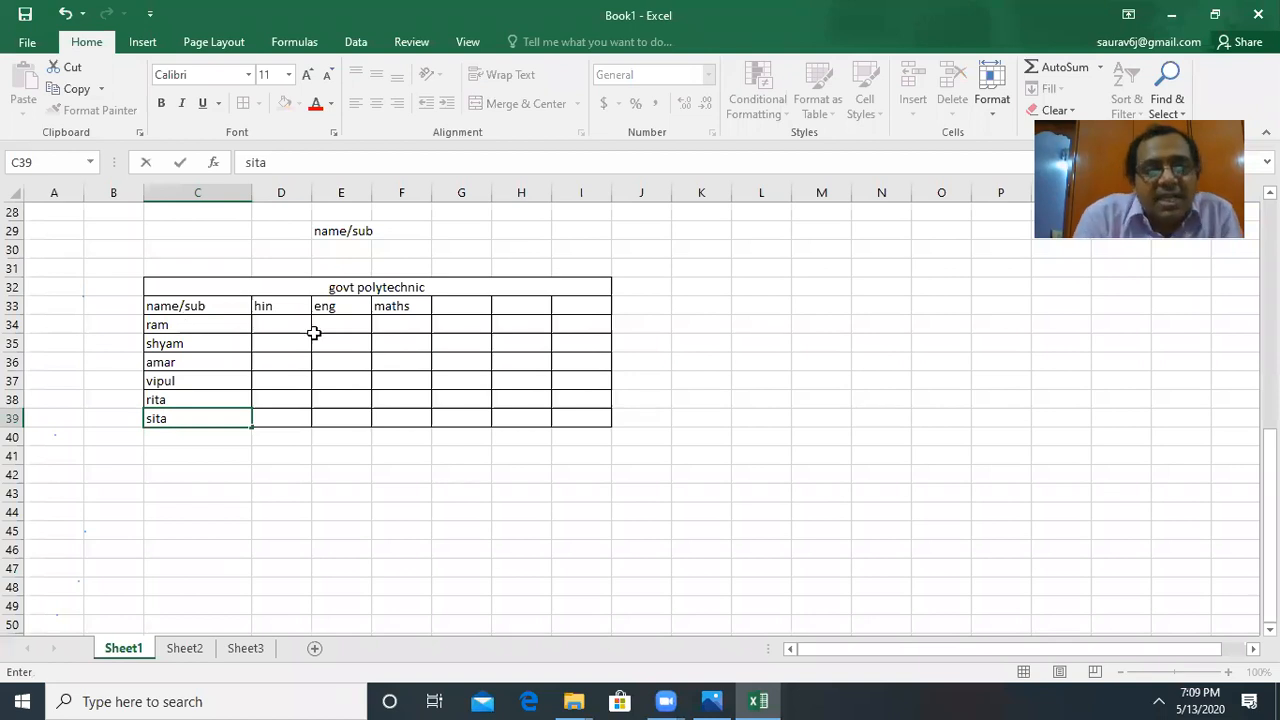
# Step: Enter the first student's marks in row 34: 87 for hin, 54 for eng and 69 for maths
pyautogui.click(282, 324)
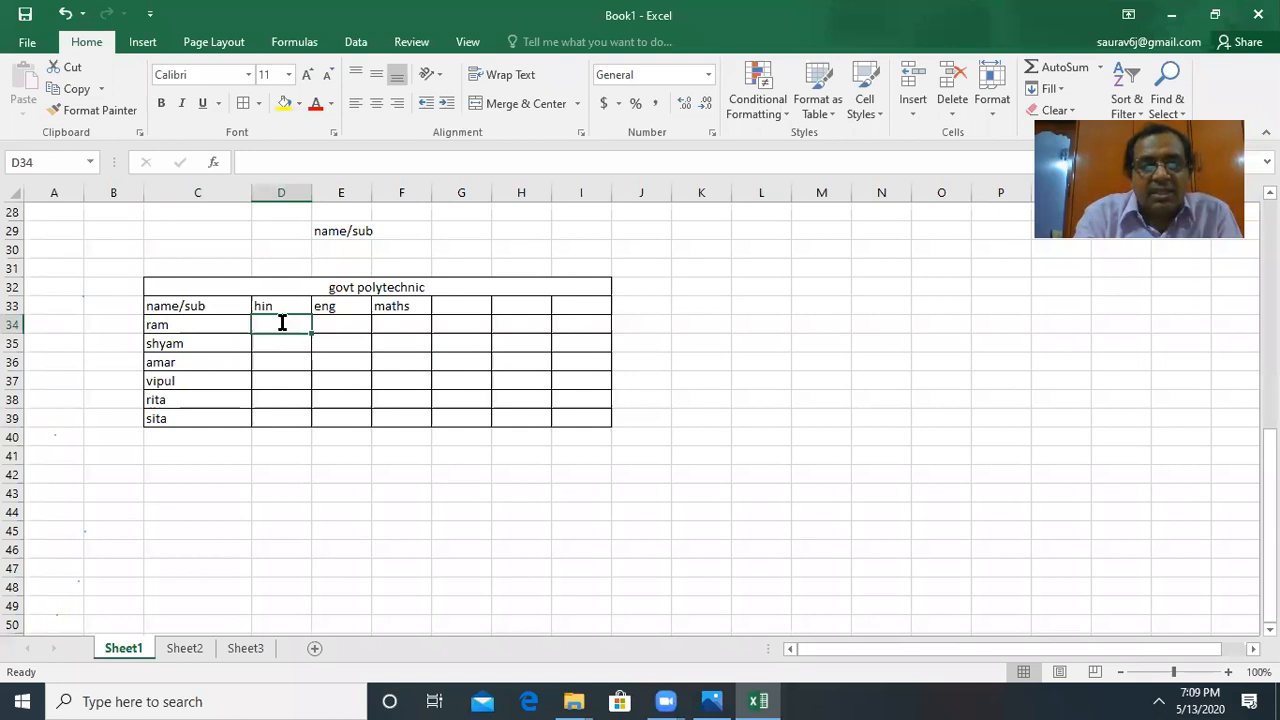
pyautogui.write('87')
pyautogui.press('Tab')
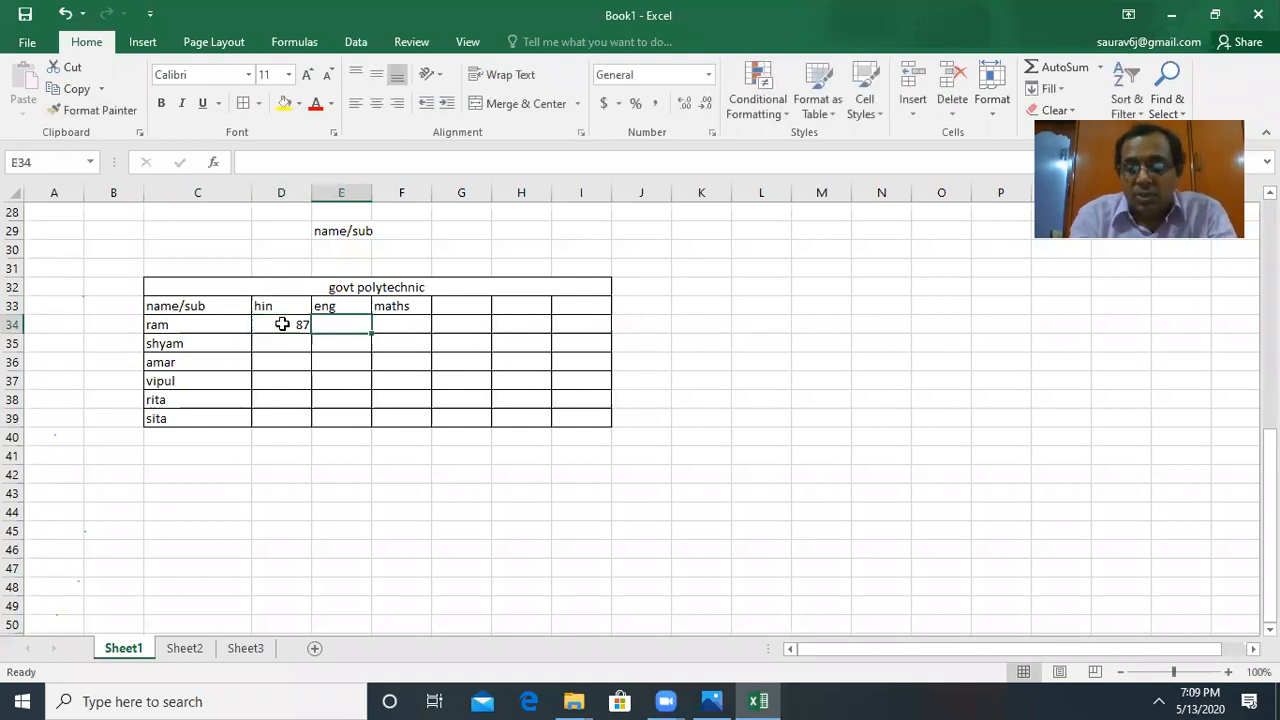
pyautogui.write('54')
pyautogui.press('Tab')
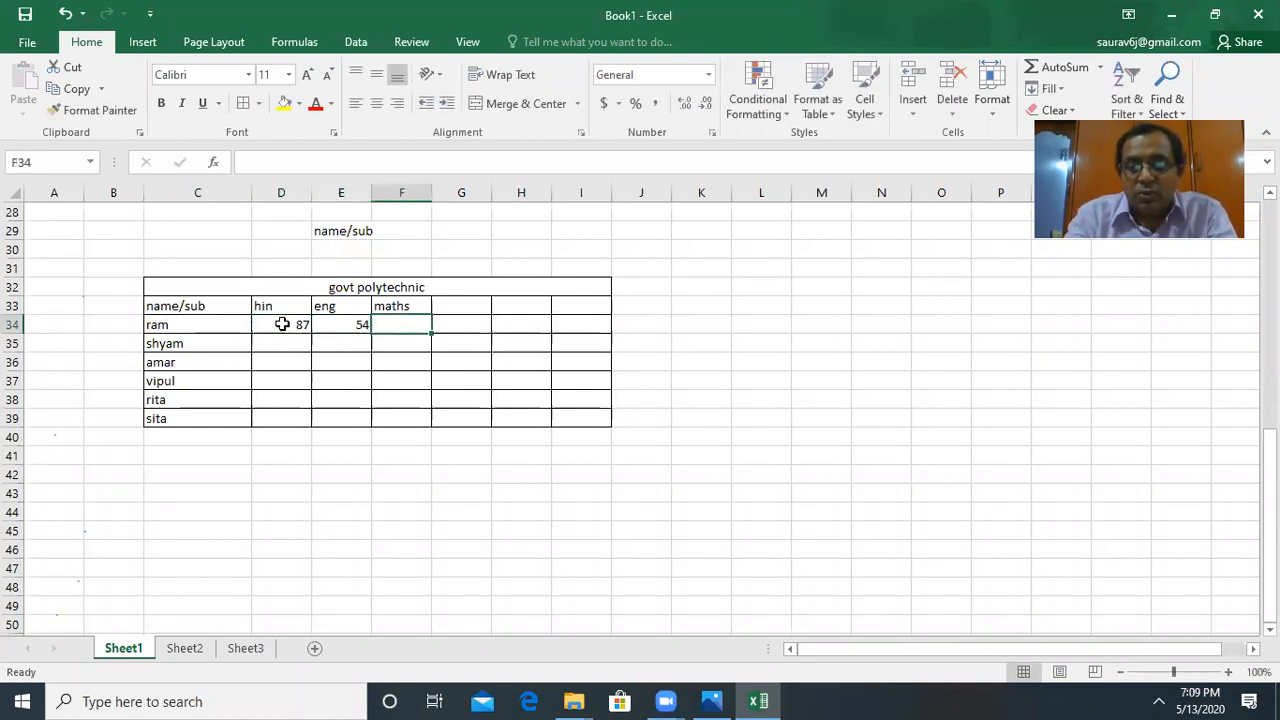
pyautogui.write('69')
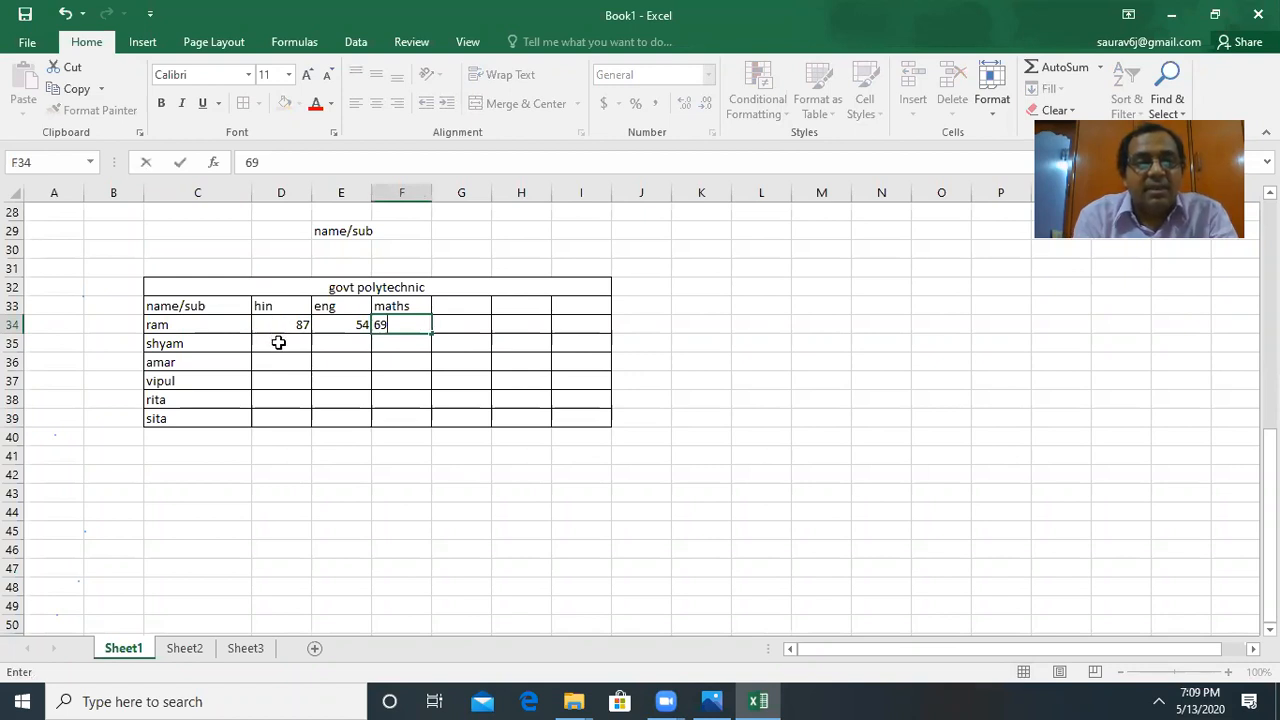
# Step: Enter the second student's marks in row 35: 54 for hin, 21 for eng and 56 for maths
pyautogui.click(279, 343)
pyautogui.write('54')
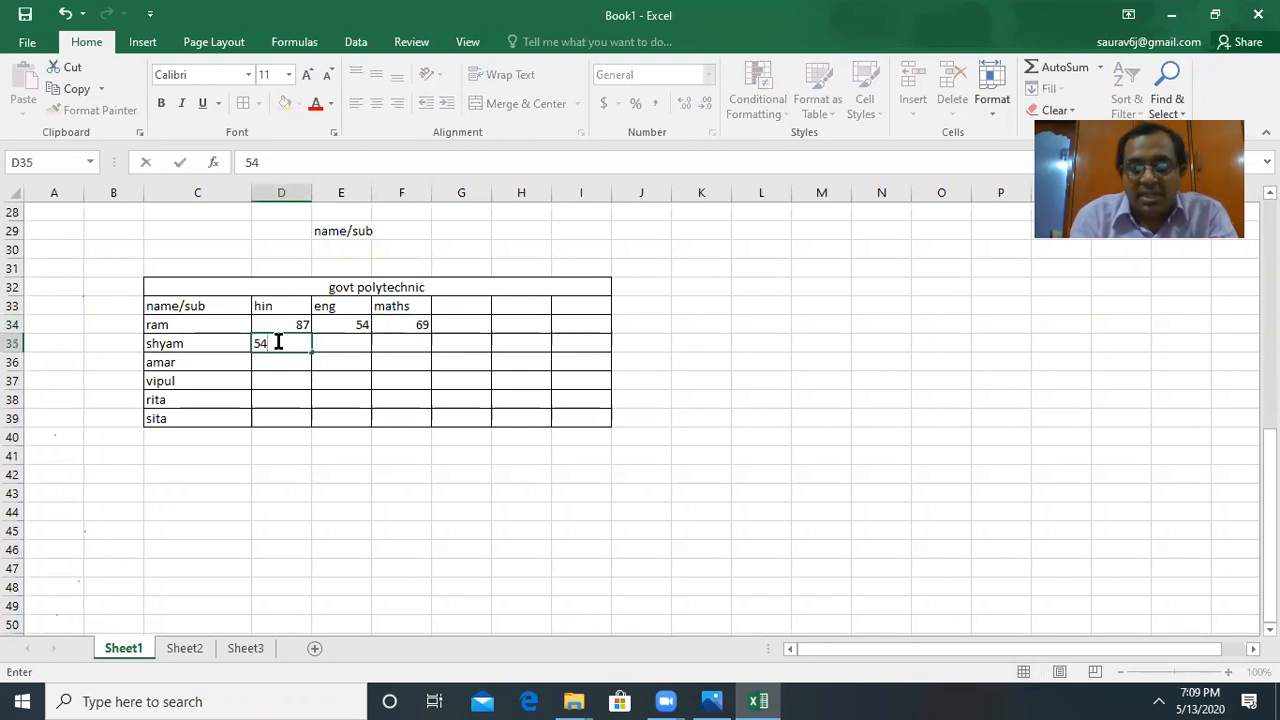
pyautogui.press('Tab')
pyautogui.write('21')
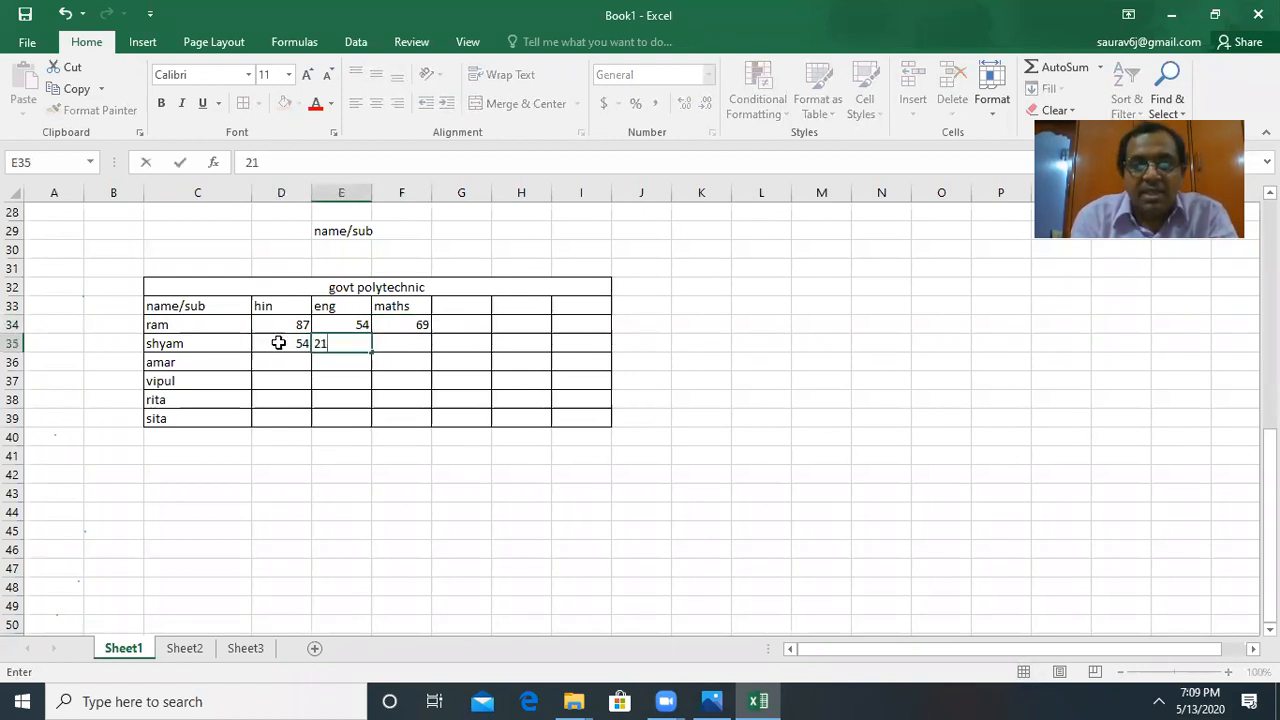
pyautogui.press('Tab')
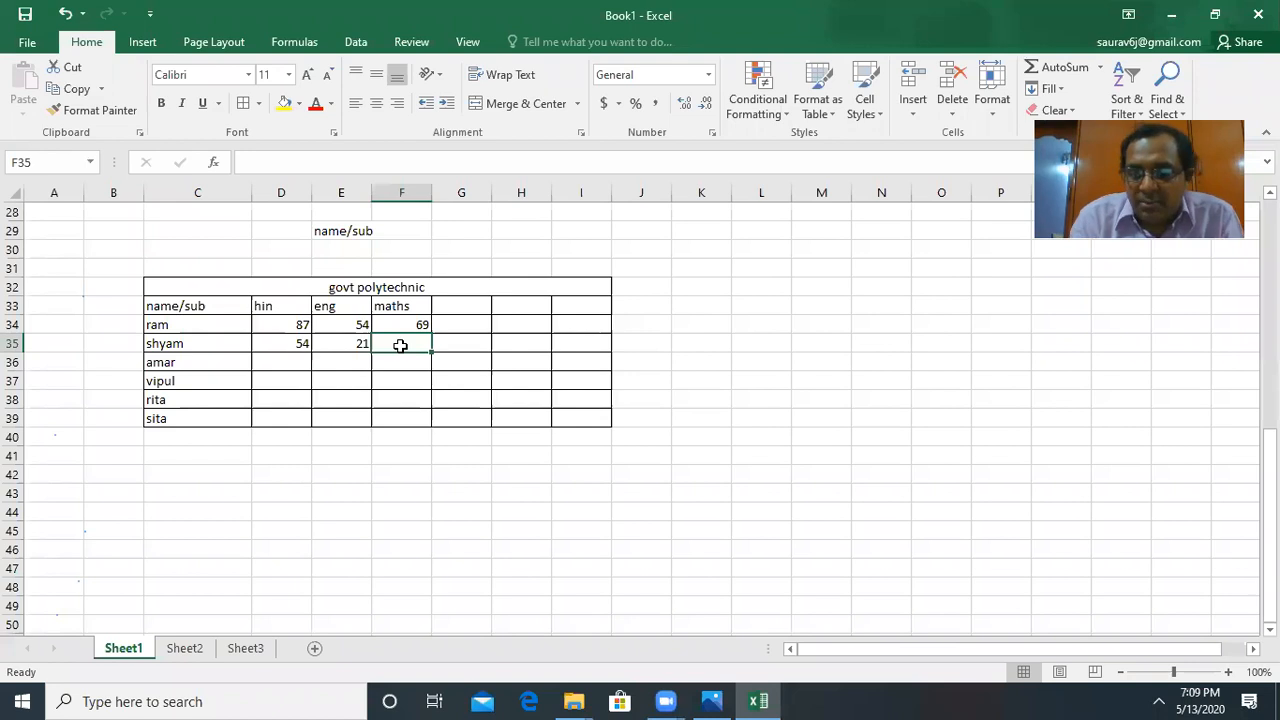
pyautogui.write('56')
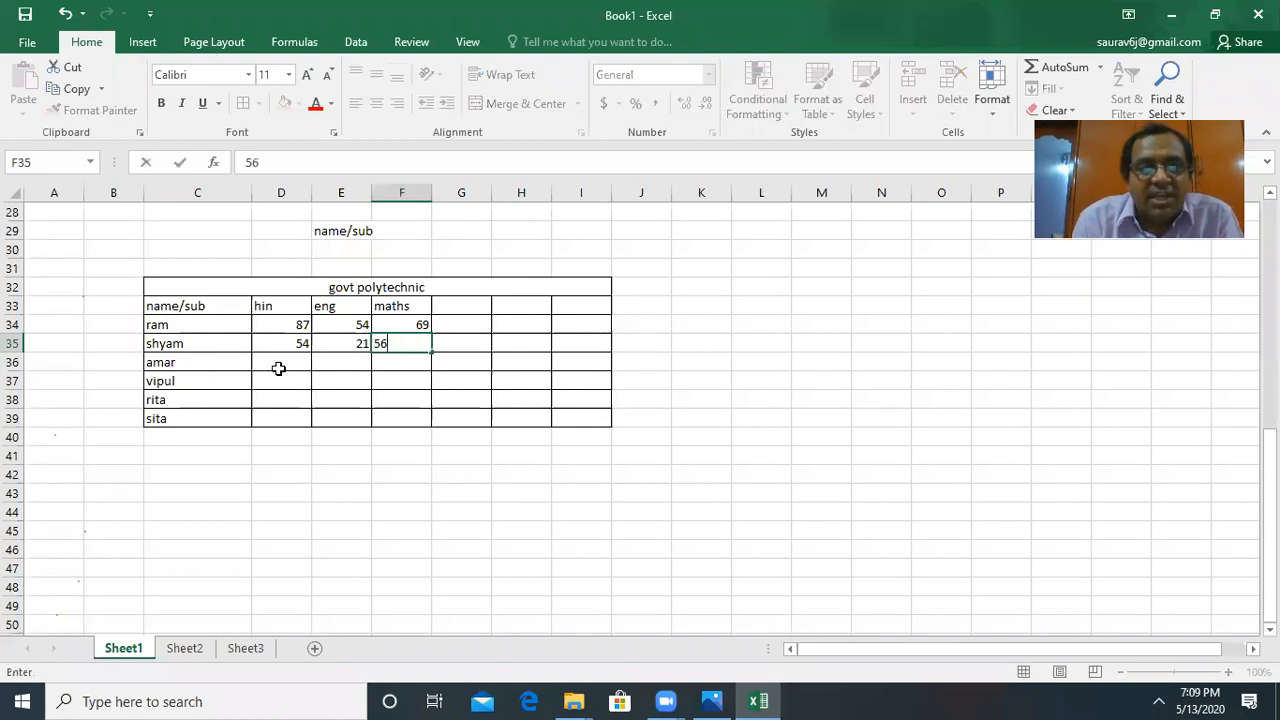
# Step: Enter the third student's marks in row 36: 85 for hin, 98 for eng and 52 for maths
pyautogui.click(279, 369)
pyautogui.write('85')
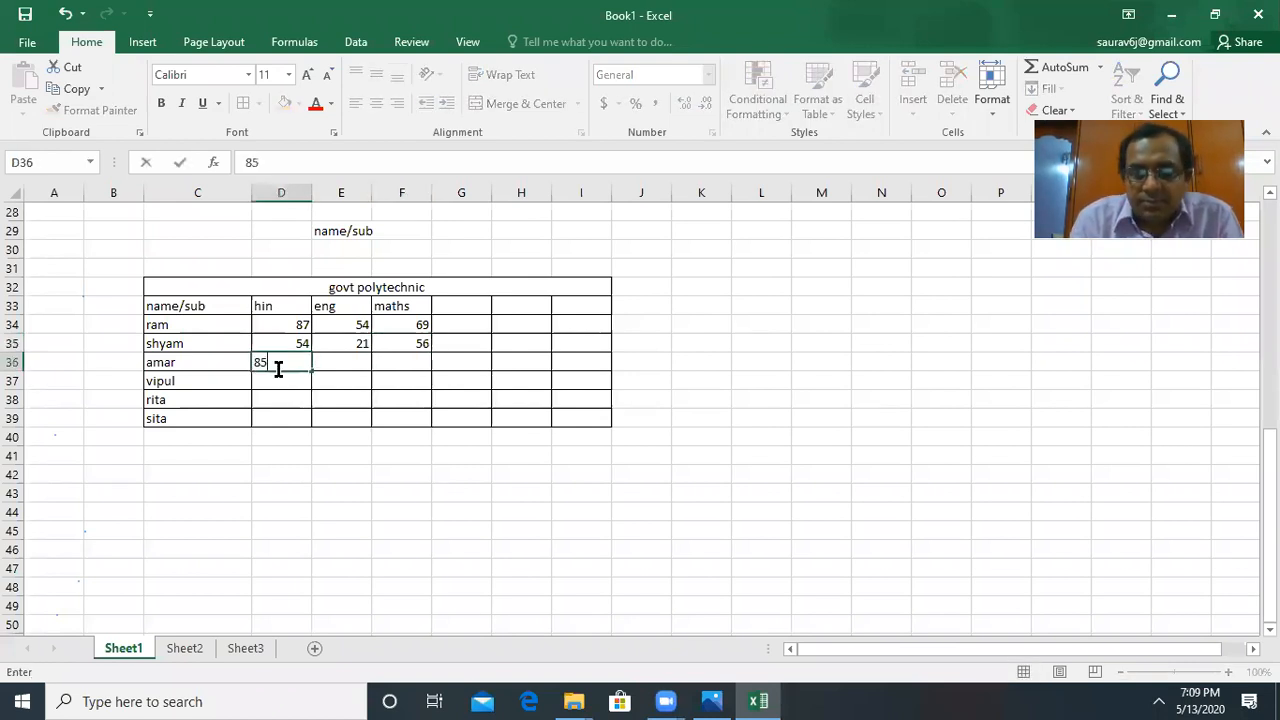
pyautogui.press('Tab')
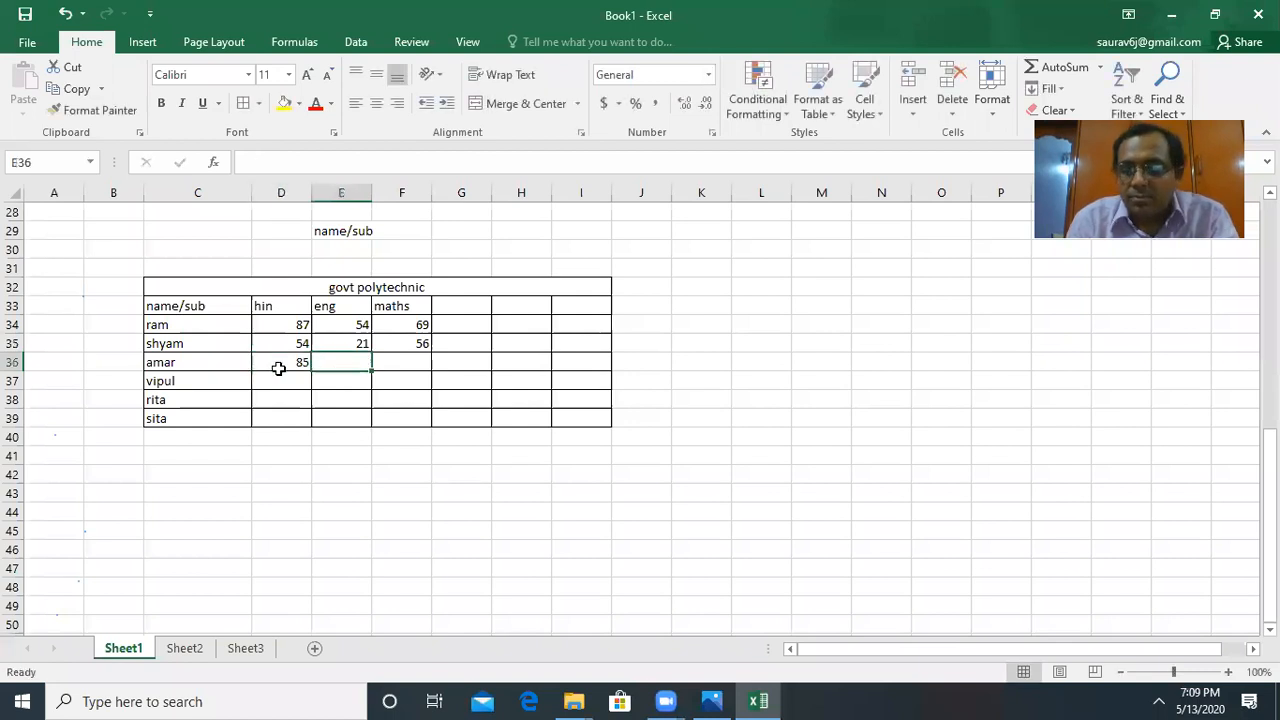
pyautogui.write('98')
pyautogui.press('Tab')
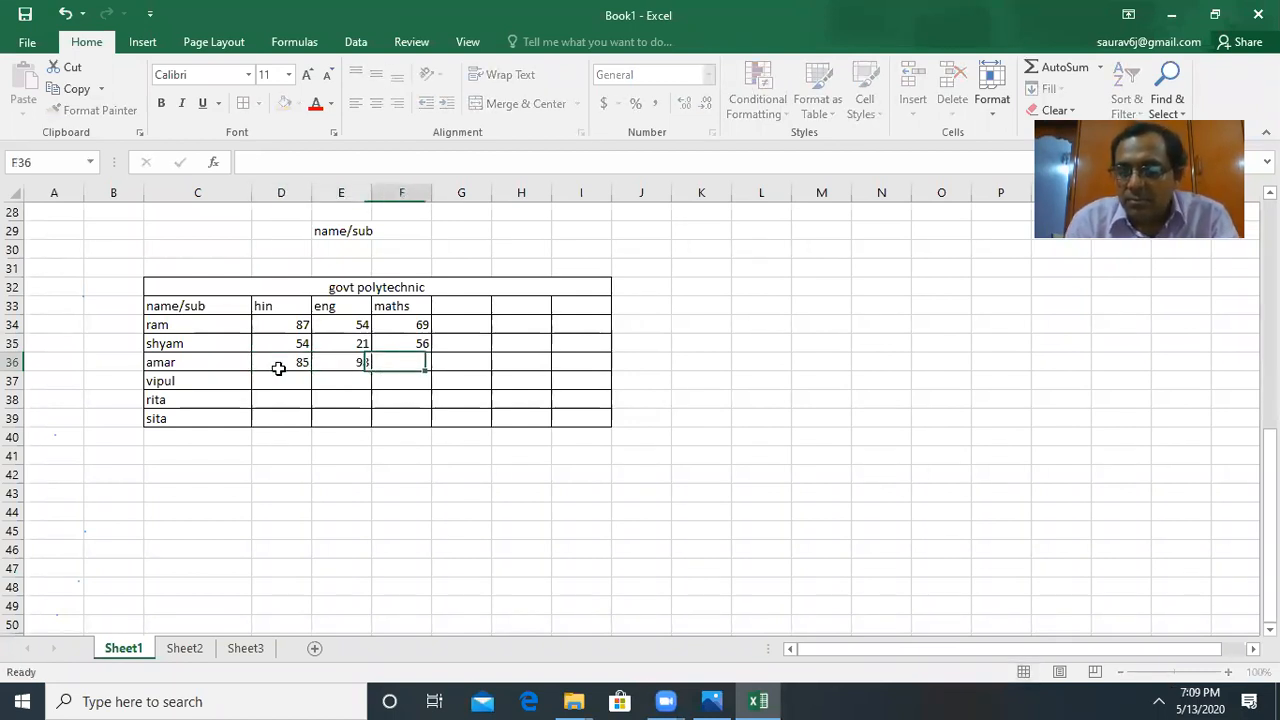
pyautogui.write('52')
pyautogui.press('Tab')
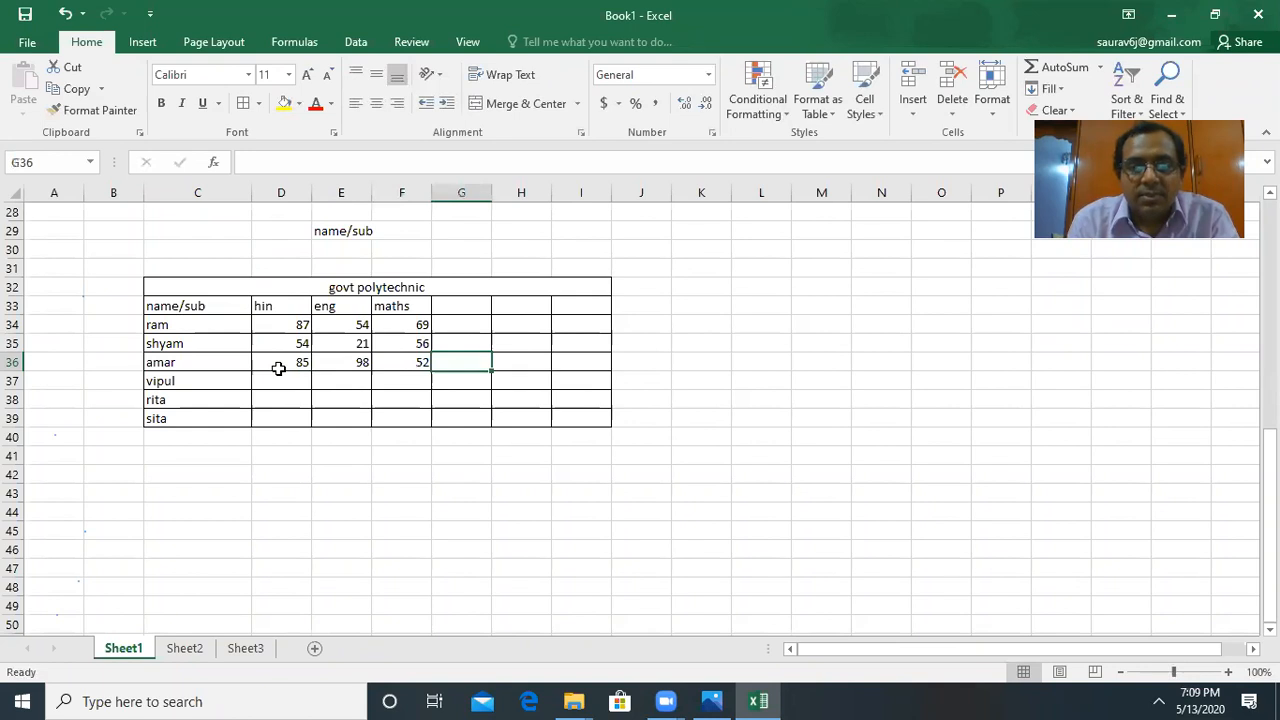
# Step: Enter the fourth student's marks in row 37: 87 for hin, 58 for eng and 56 for maths
pyautogui.click(286, 383)
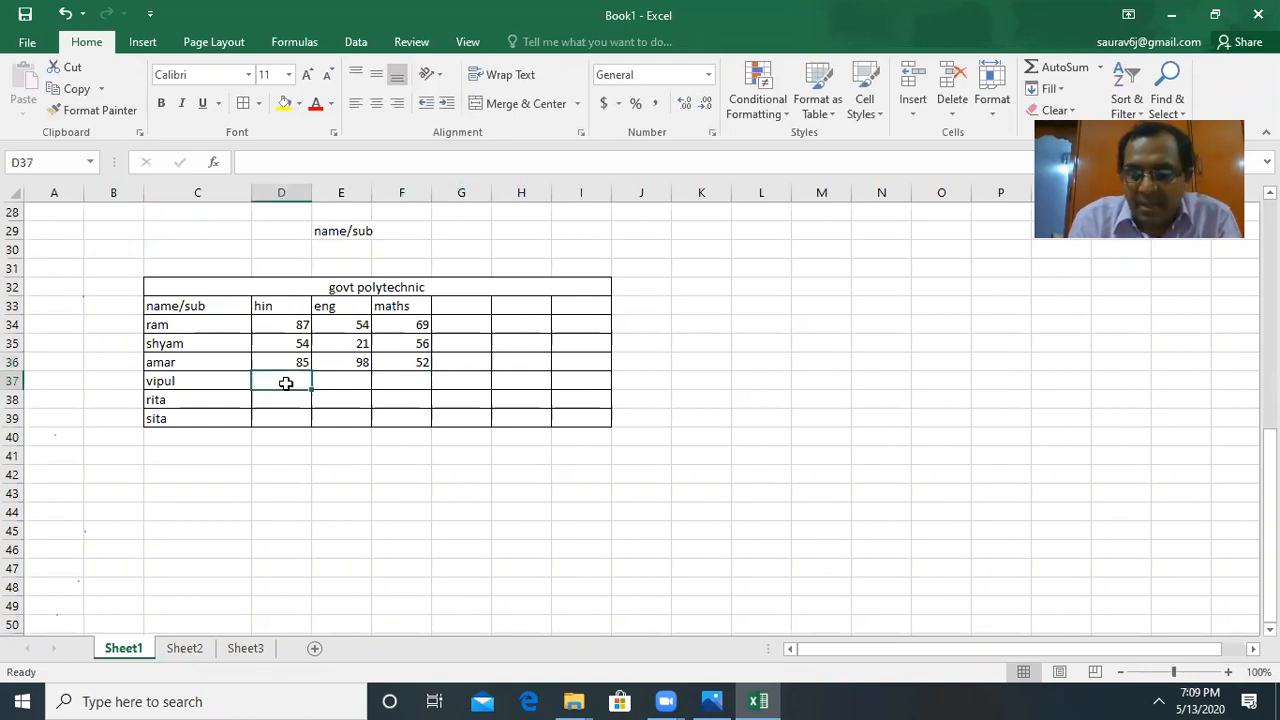
pyautogui.write('87')
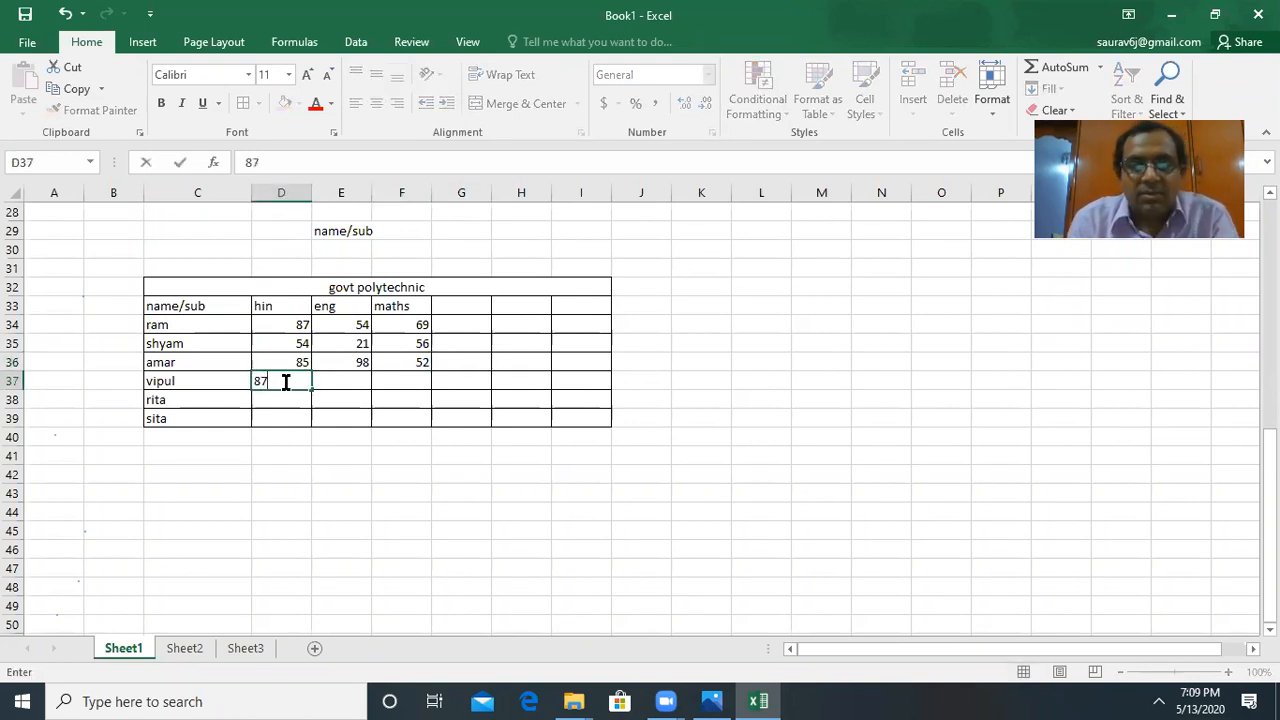
pyautogui.press('Tab')
pyautogui.write('58')
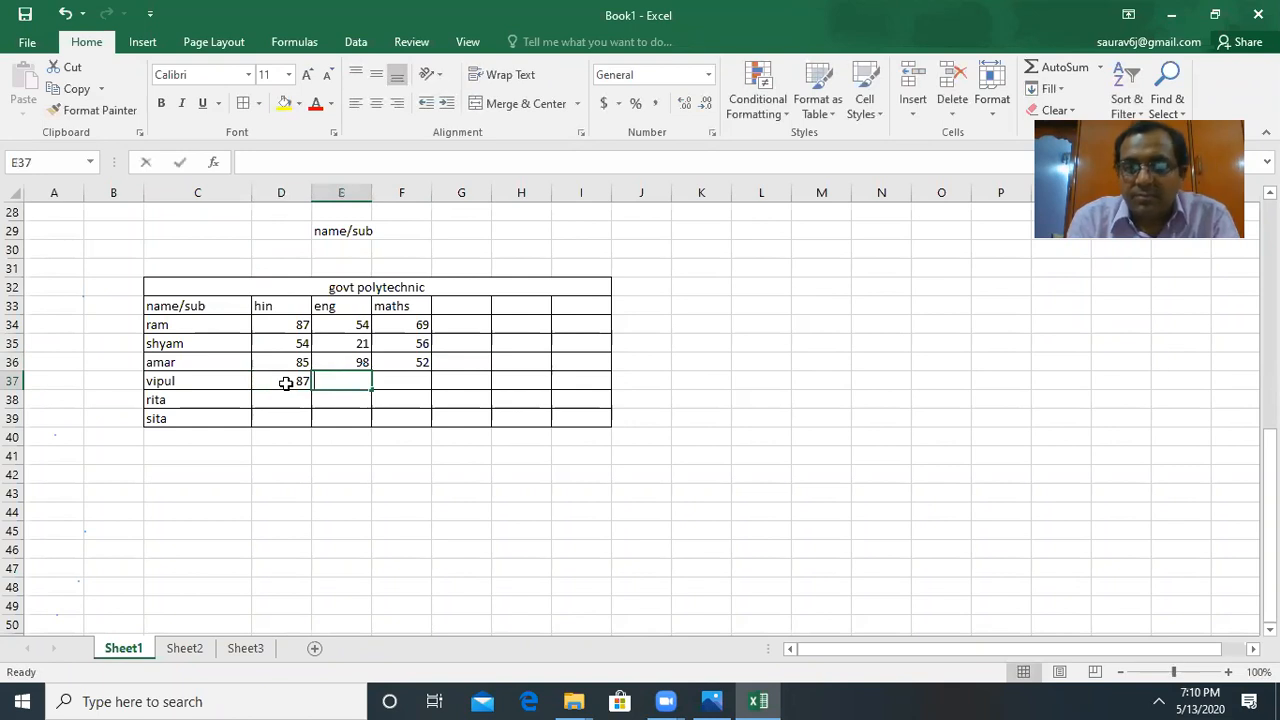
pyautogui.press('Tab')
pyautogui.write('56')
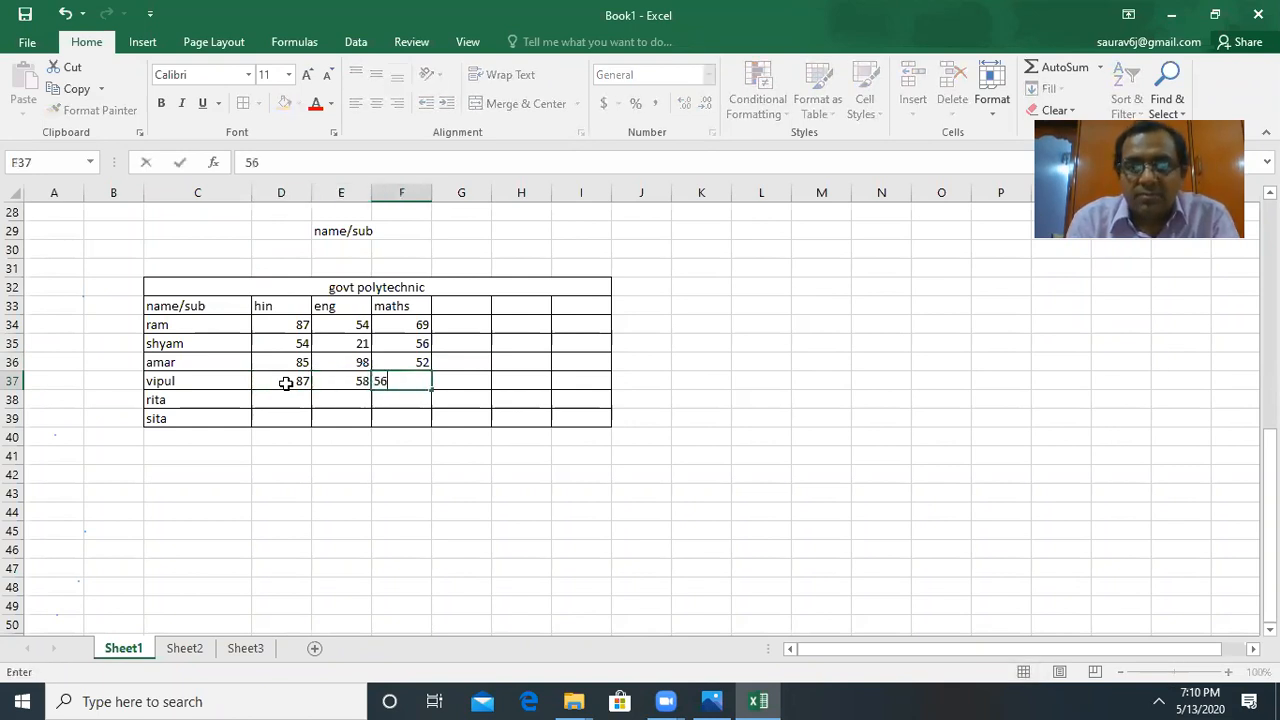
pyautogui.press('Tab')
# Step: Enter the fifth student's marks in row 38: 45 for hin, 87 for eng and 75 for maths
pyautogui.click(280, 402)
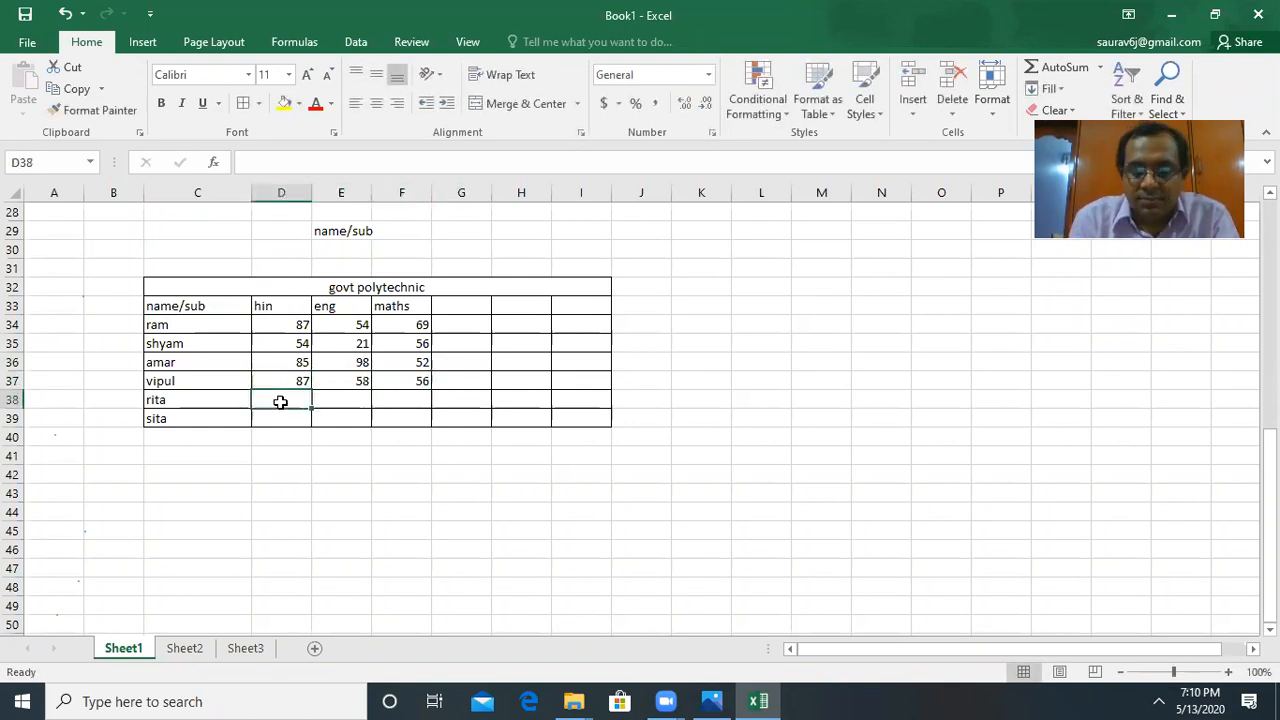
pyautogui.write('45')
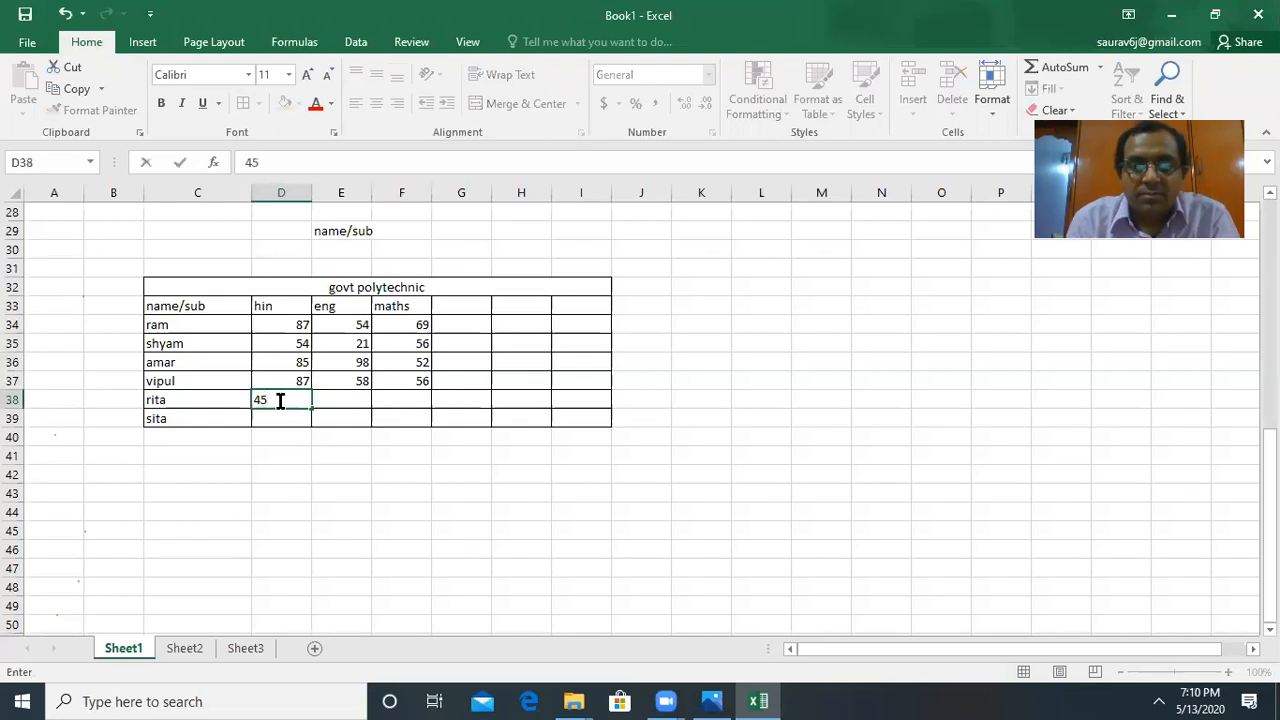
pyautogui.press('Tab')
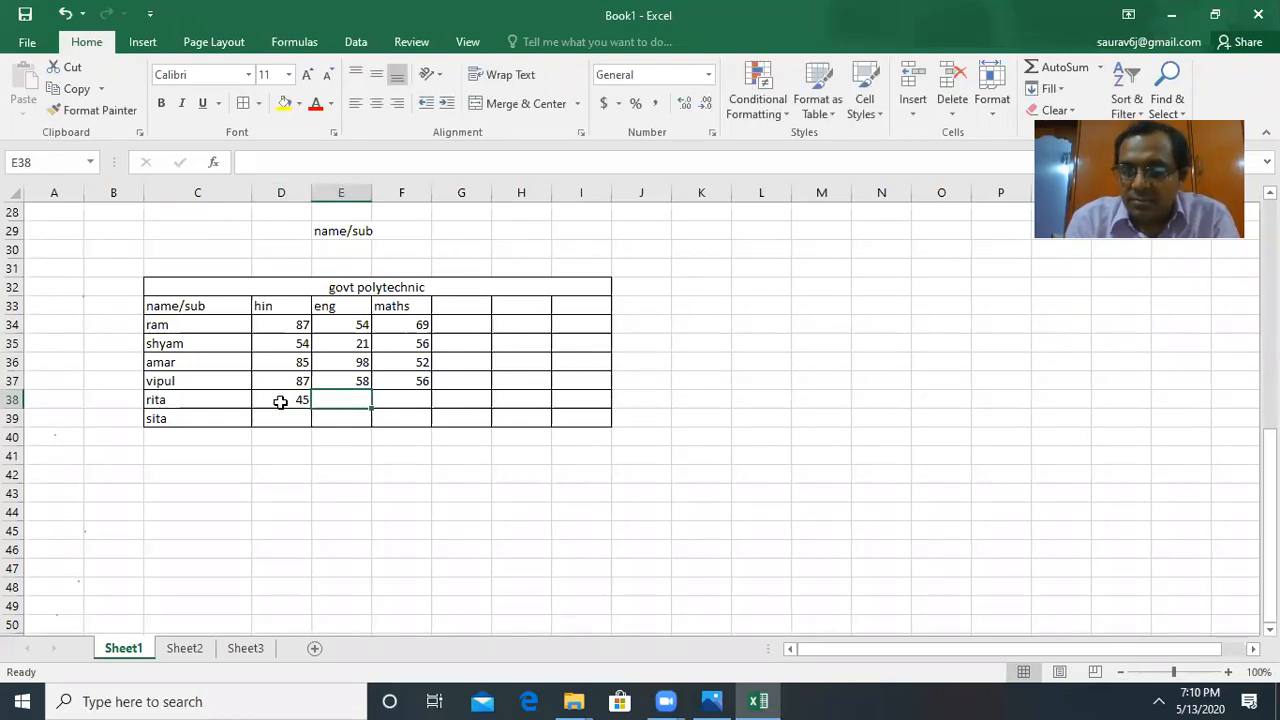
pyautogui.write('87')
pyautogui.press('Tab')
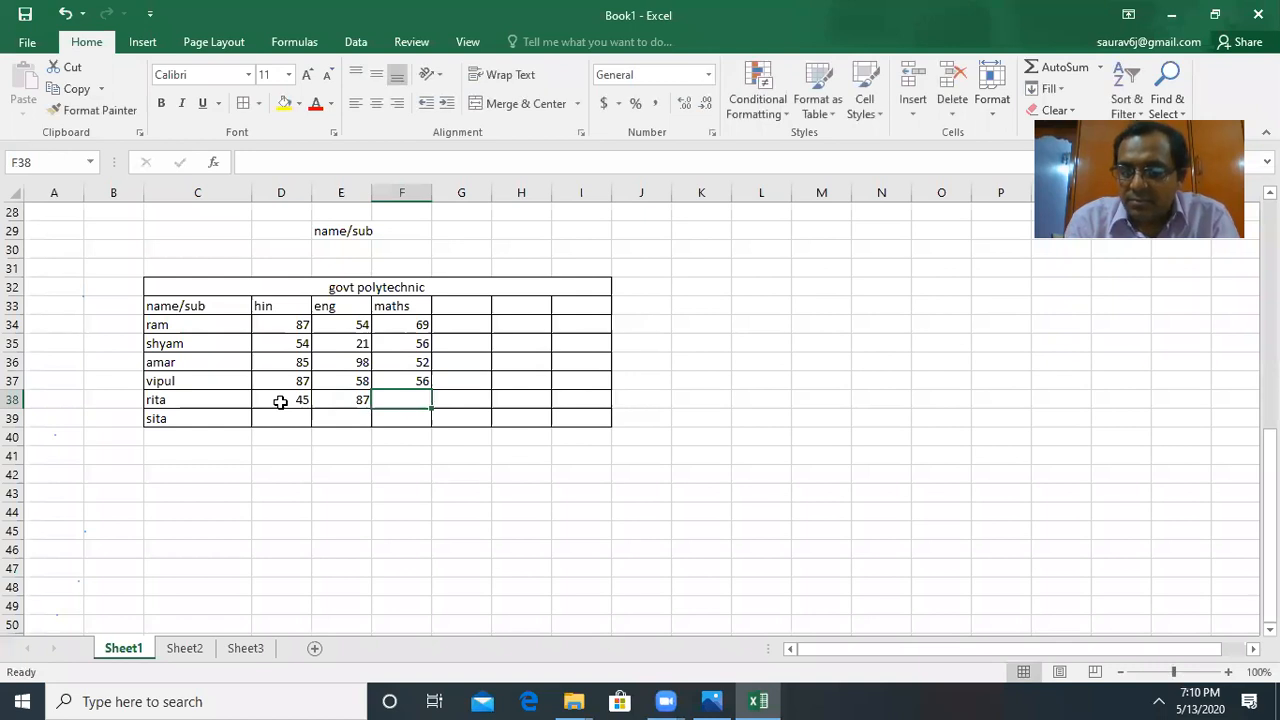
pyautogui.write('75')
pyautogui.press('Tab')
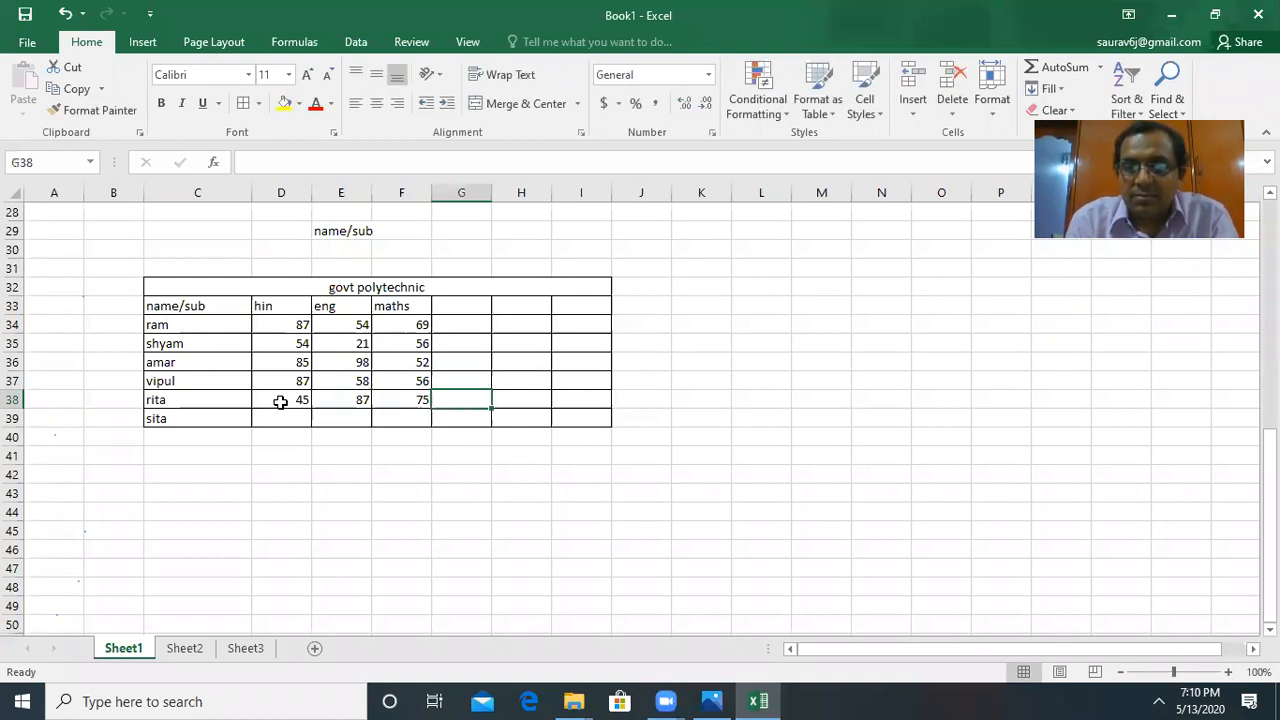
# Step: Change the font color of the second student's eng mark in cell E35 to red
pyautogui.click(278, 417)
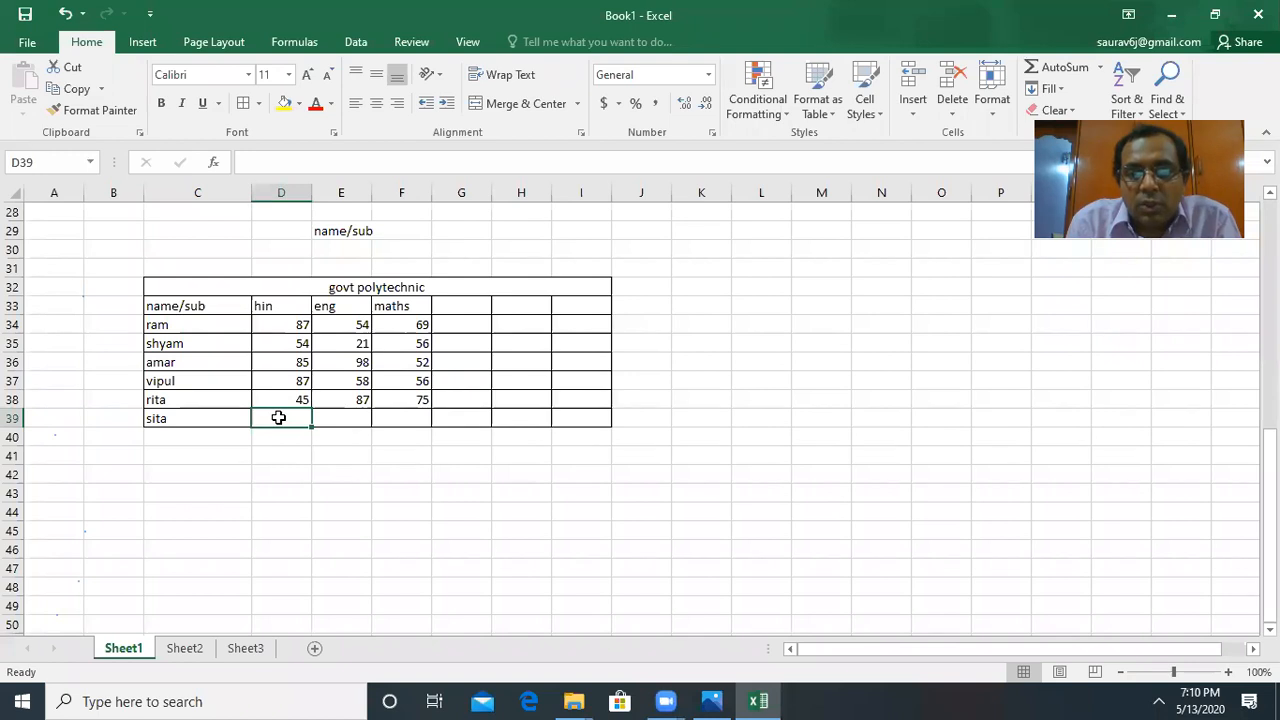
pyautogui.click(361, 343)
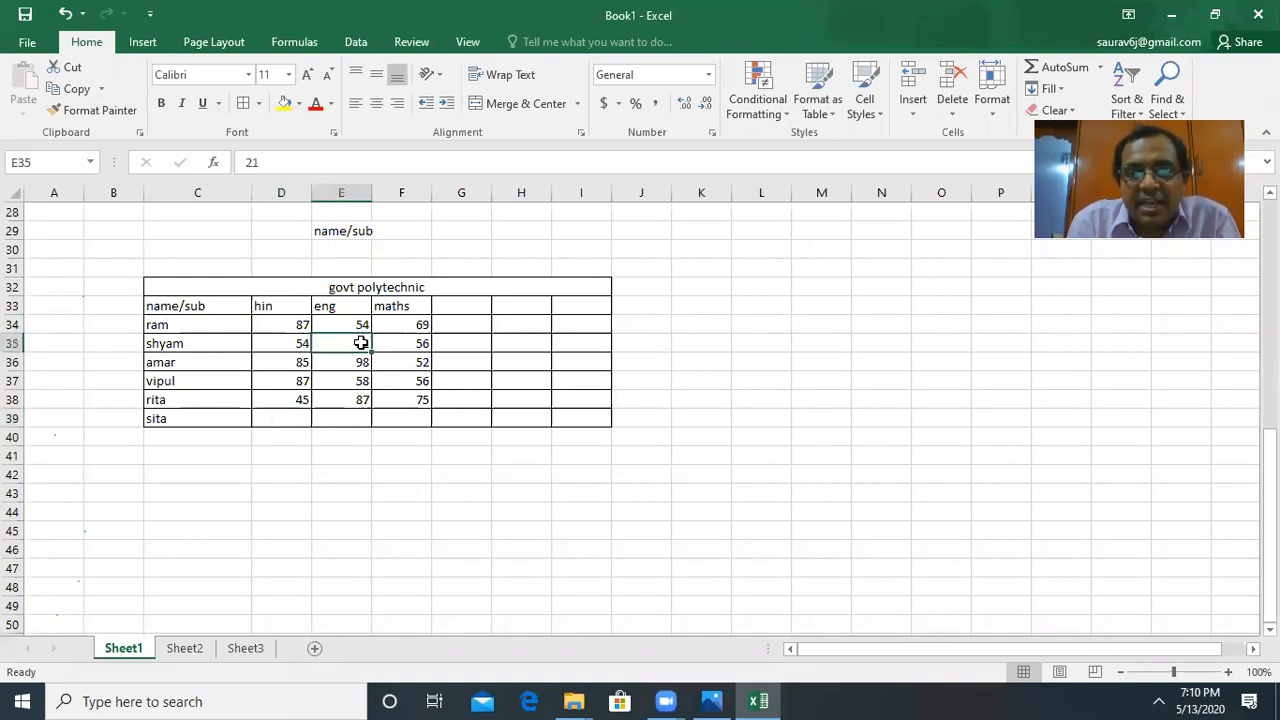
pyautogui.click(312, 103)
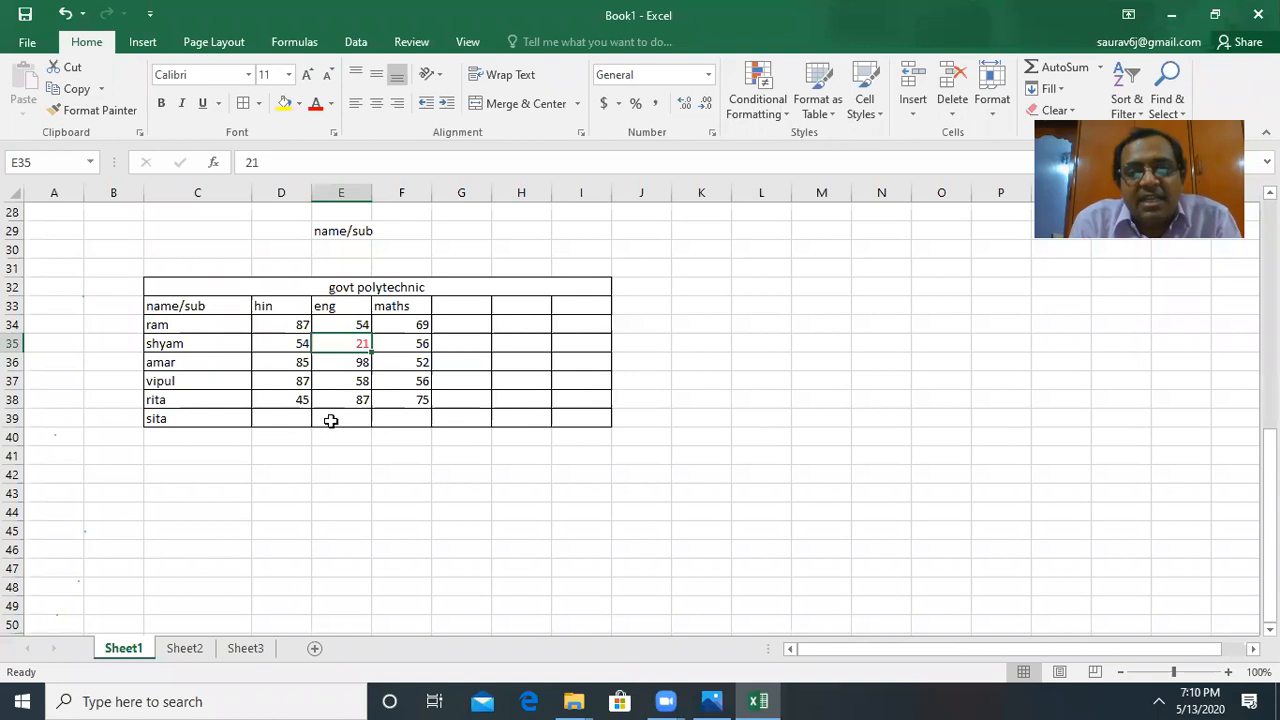
# Step: Enter the sixth student's marks in row 39: 86 for hin, 87 for eng and 96 for maths
pyautogui.click(295, 418)
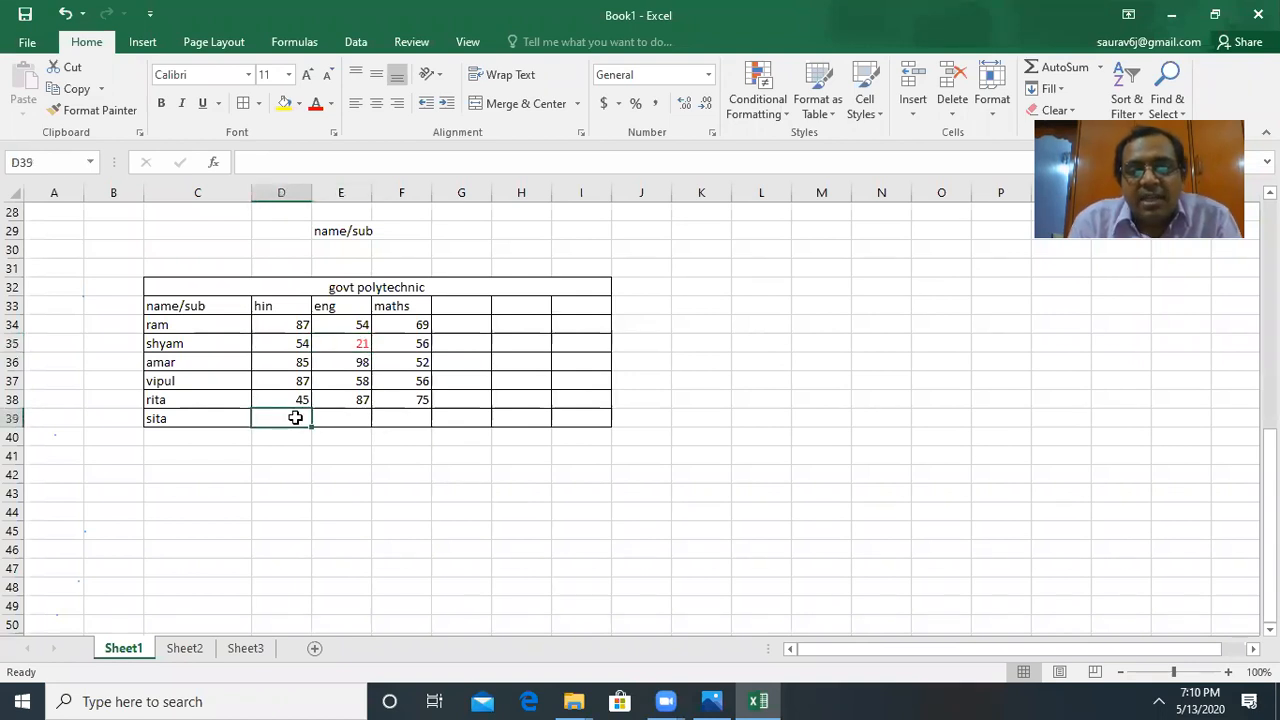
pyautogui.write('86')
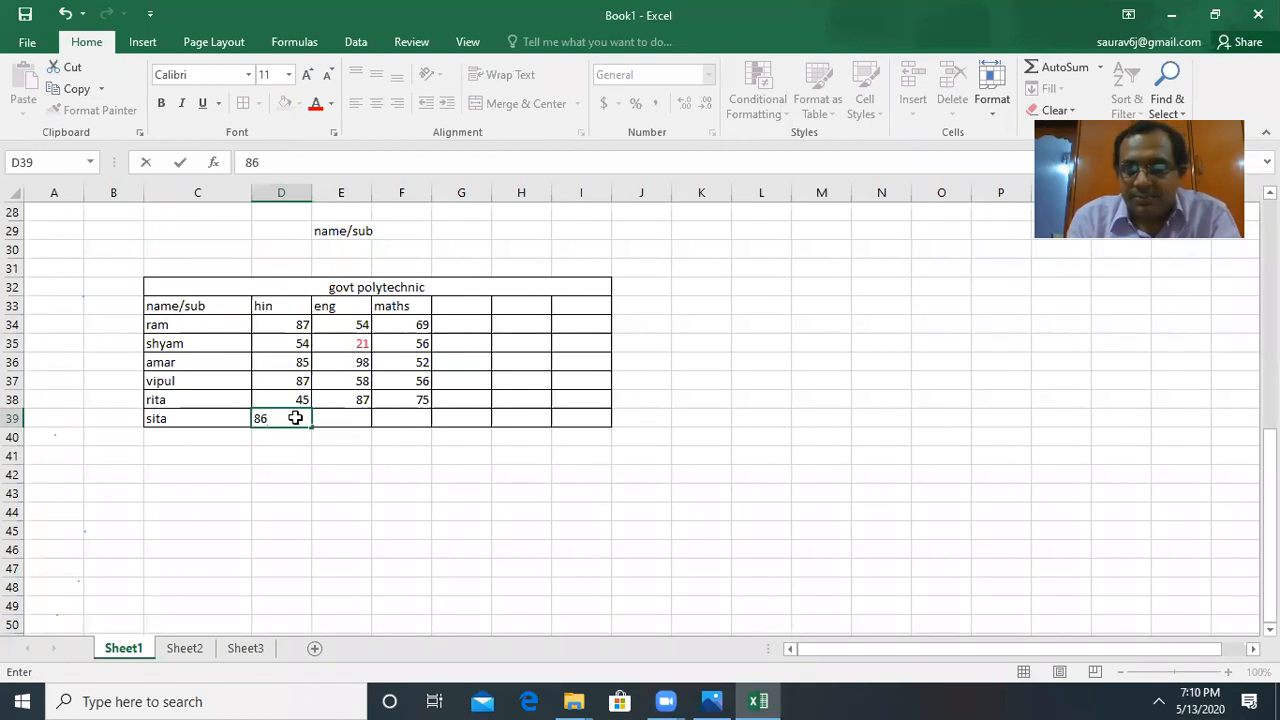
pyautogui.press('Tab')
pyautogui.write('87')
pyautogui.press('Tab')
pyautogui.write('96')
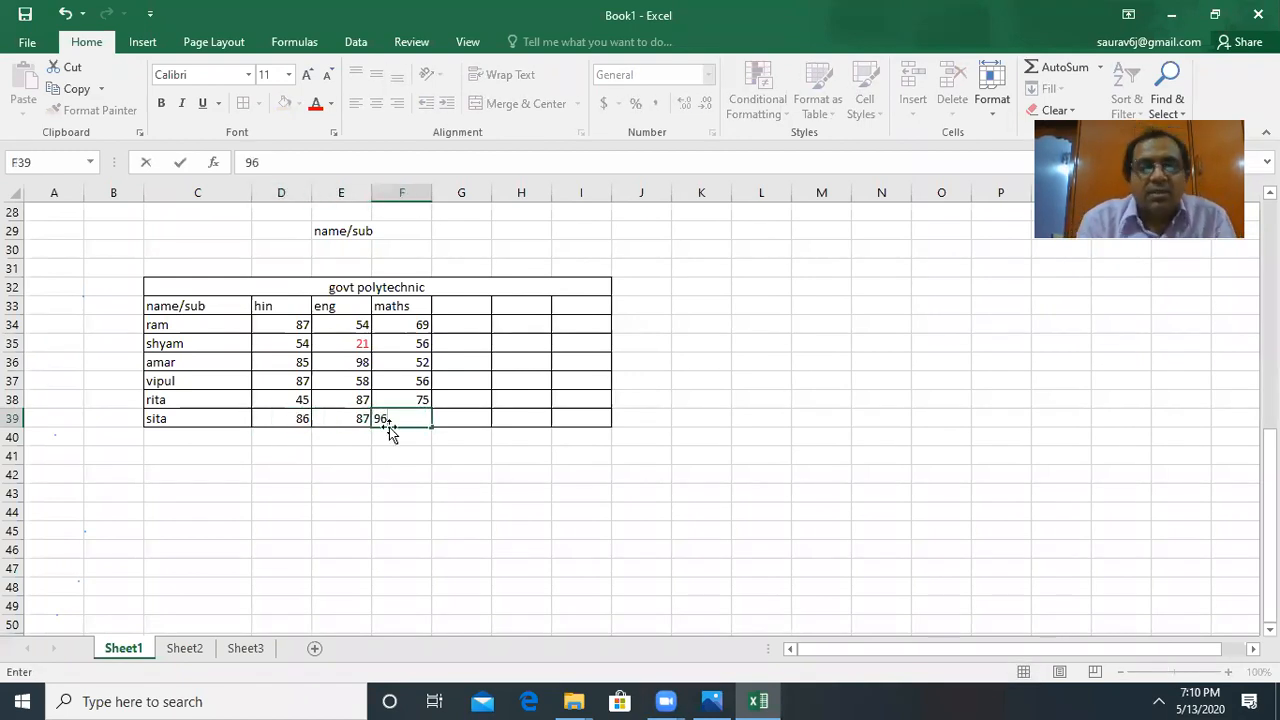
# Step: Add the column heading FM in cell G33 and enter 300 for the first student in G34
pyautogui.press('Tab')
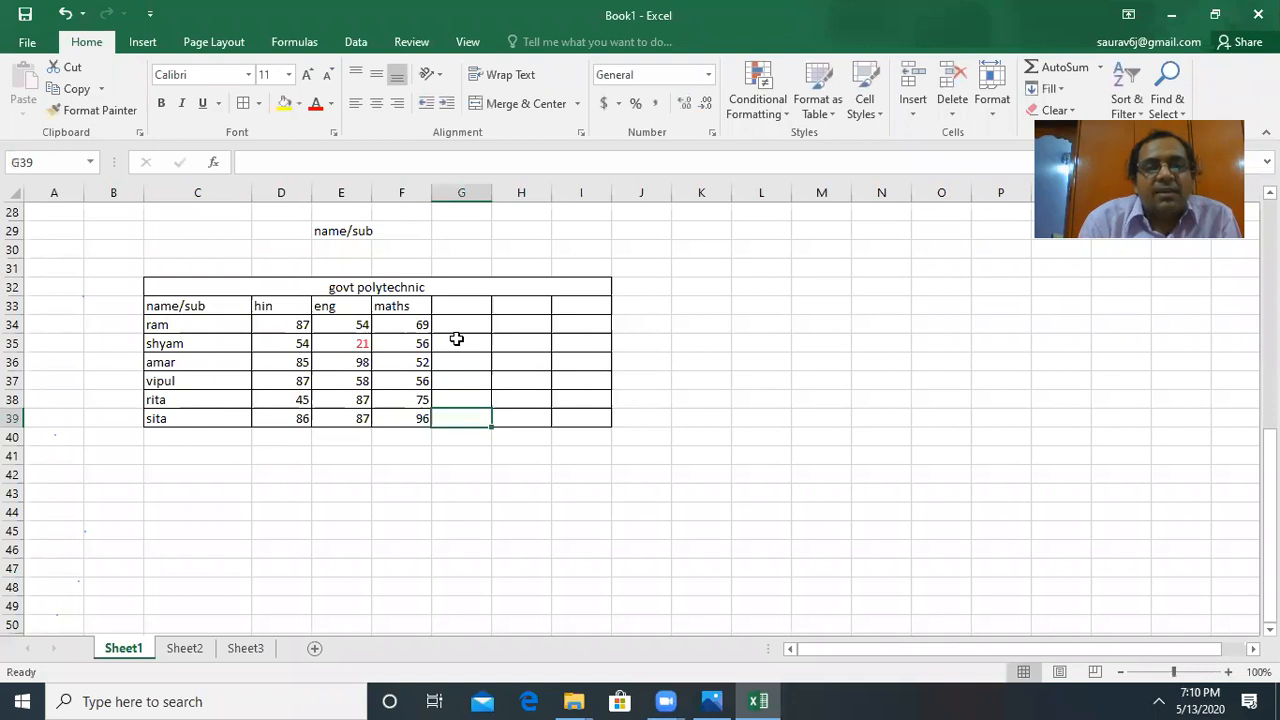
pyautogui.click(458, 309)
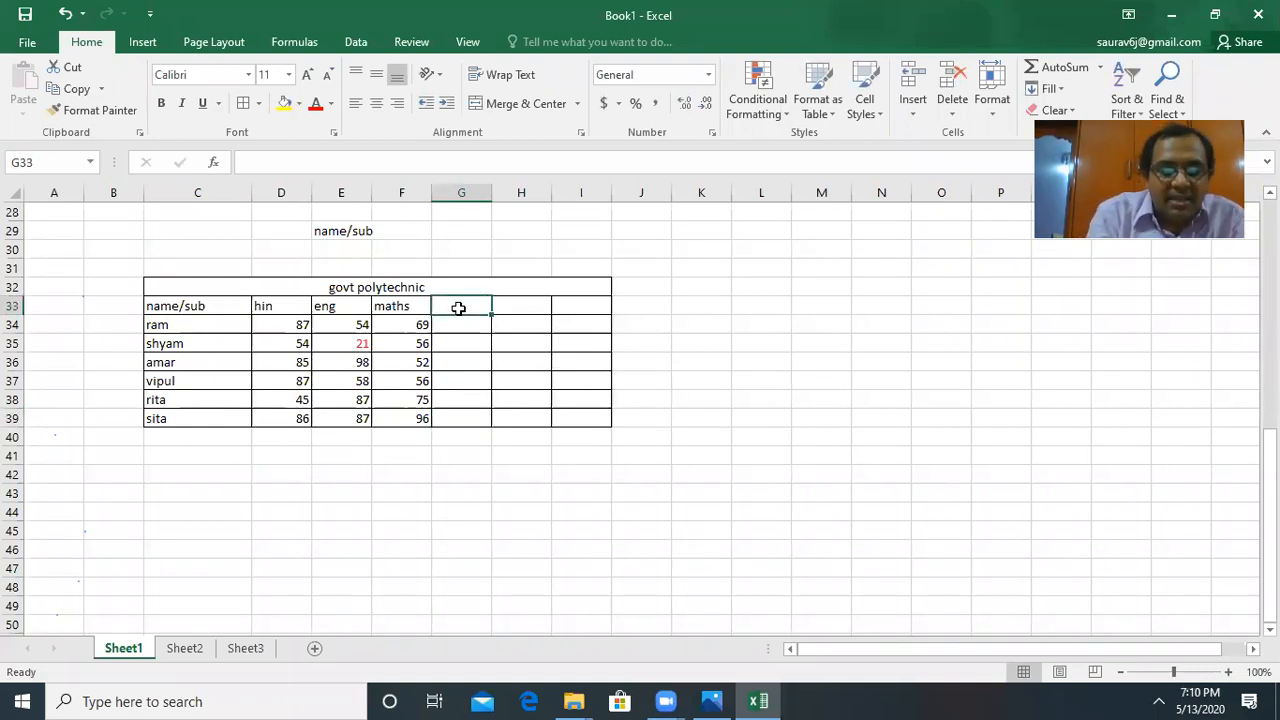
pyautogui.write('f')
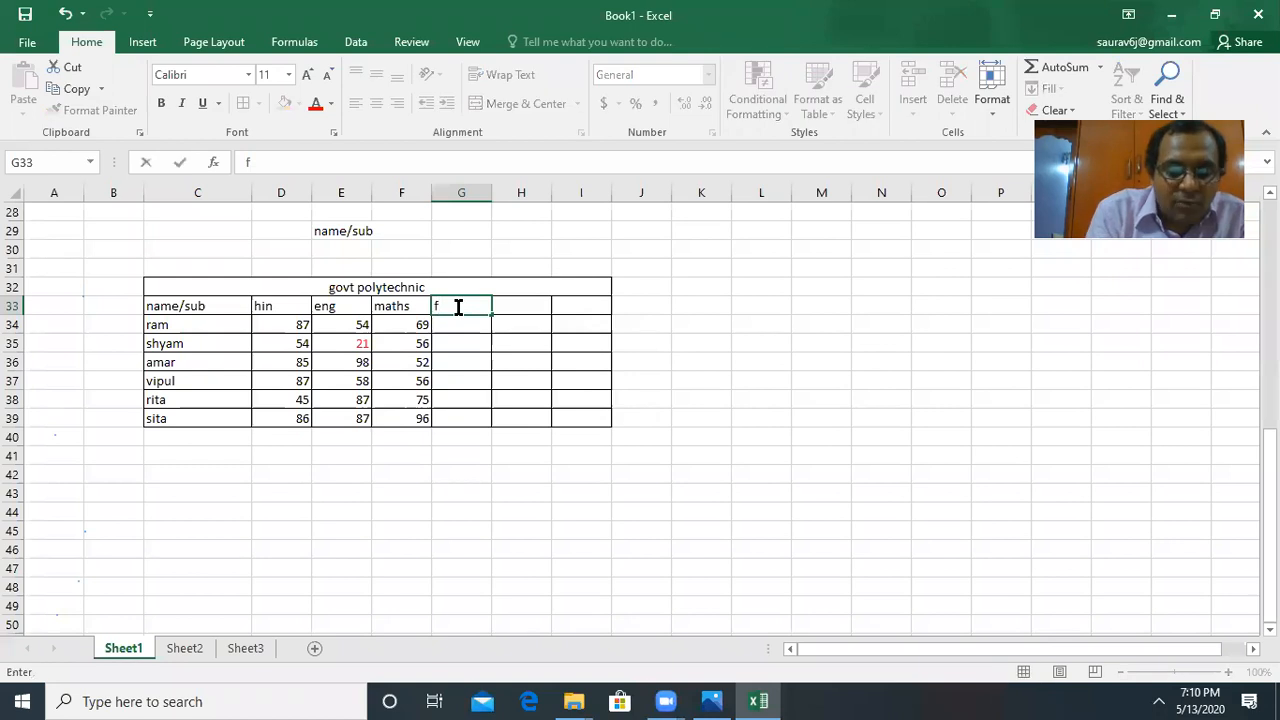
pyautogui.press('BackSpace')
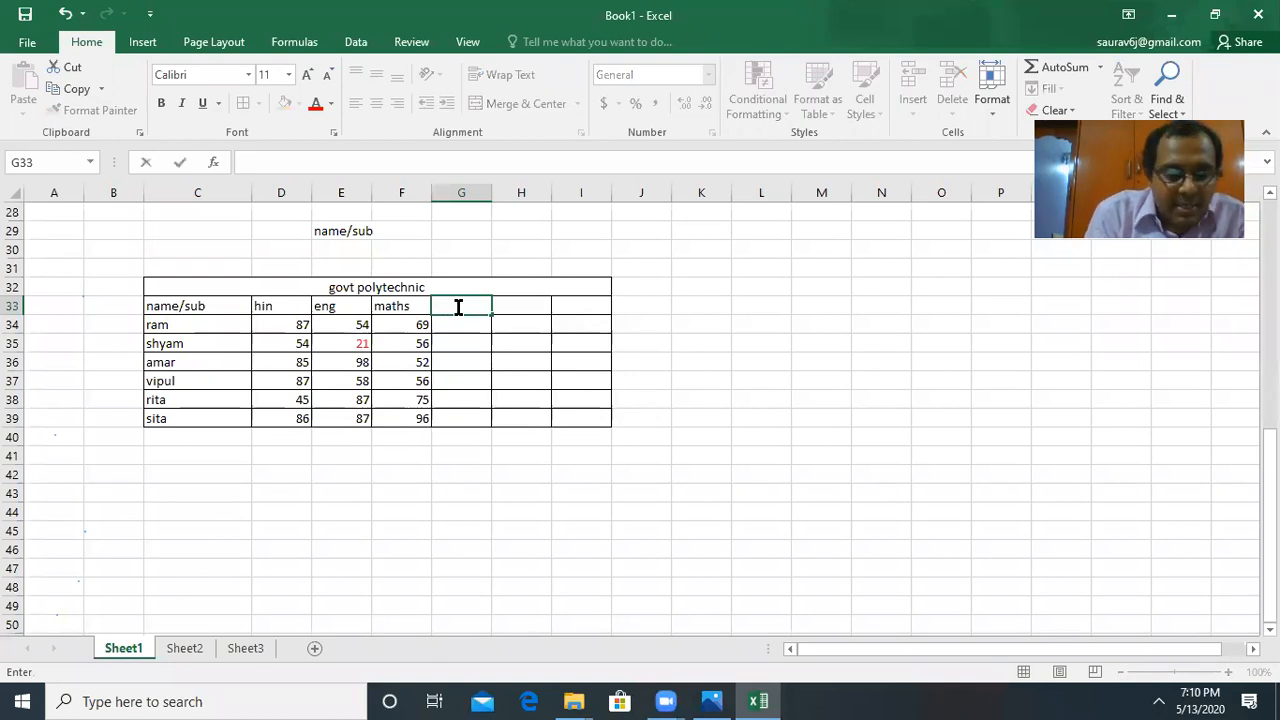
pyautogui.write('FM')
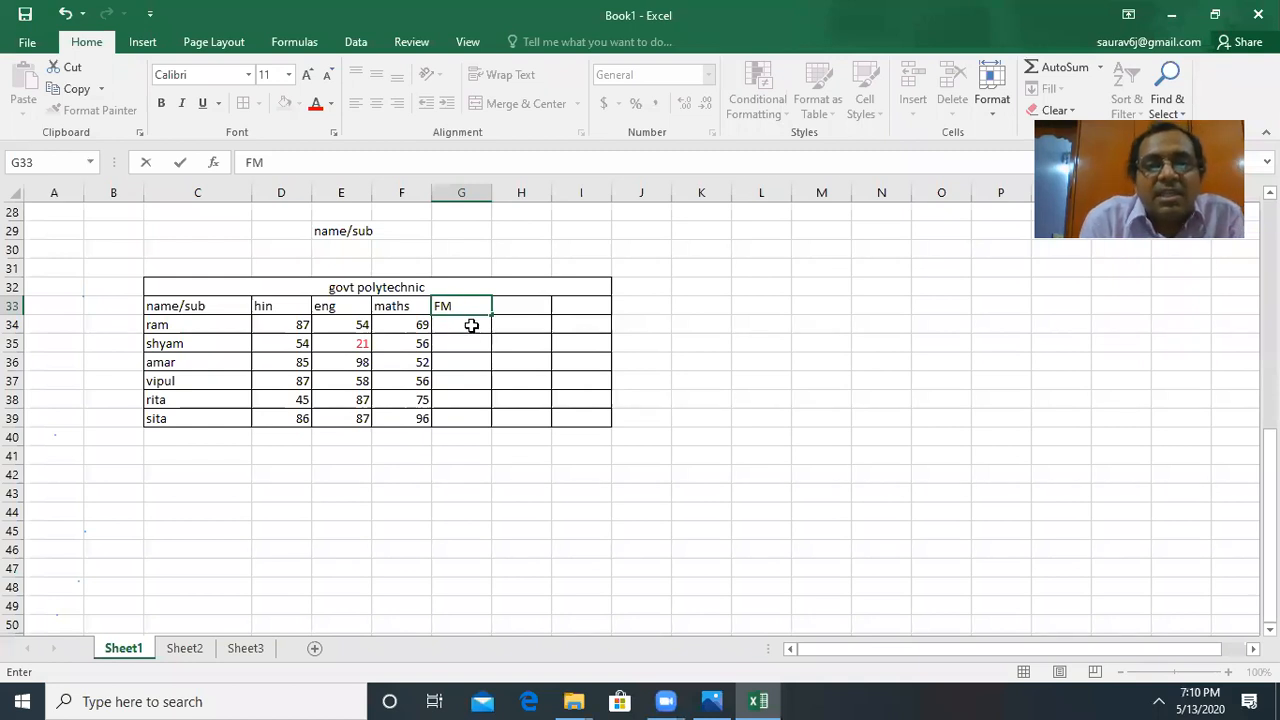
pyautogui.click(471, 325)
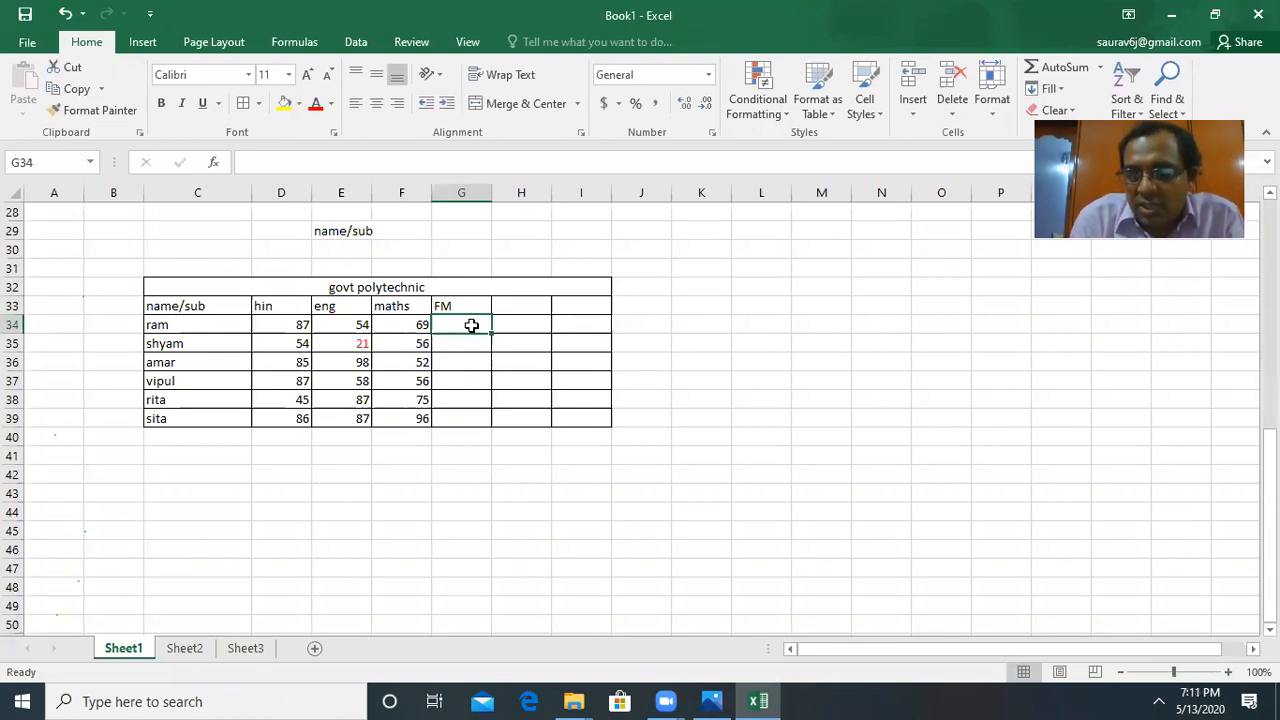
pyautogui.write('300')
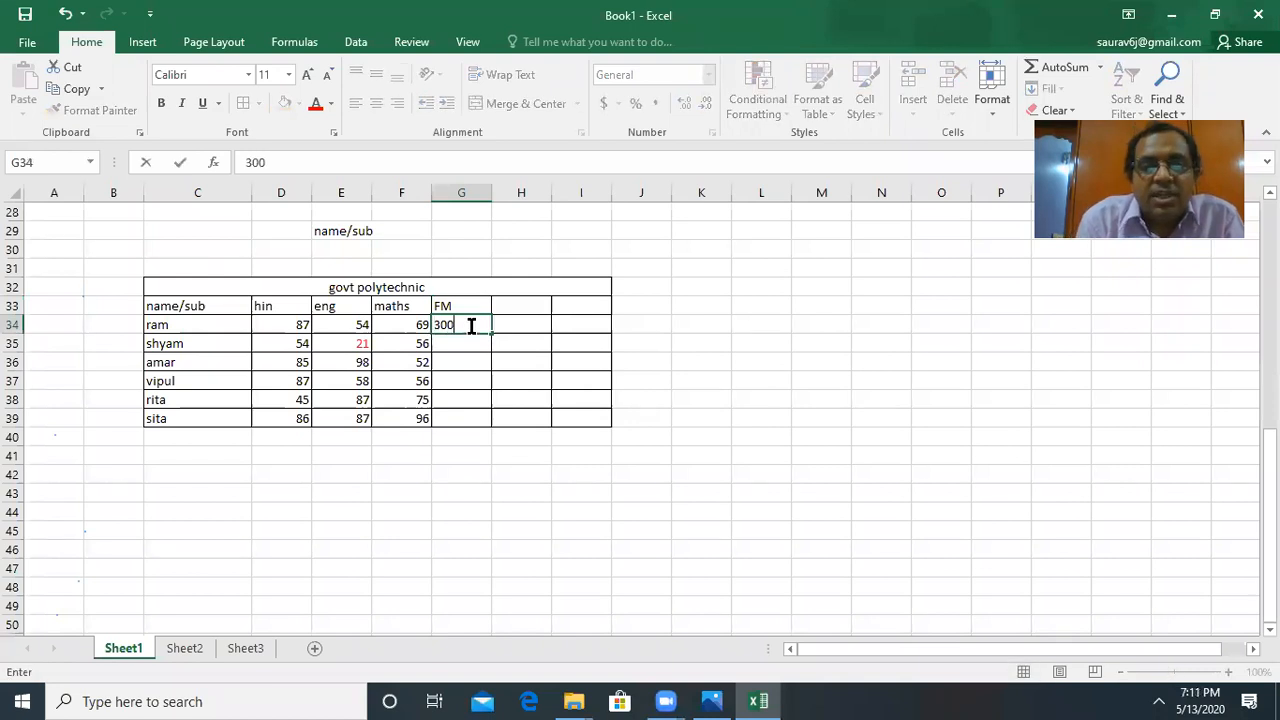
pyautogui.click(513, 324)
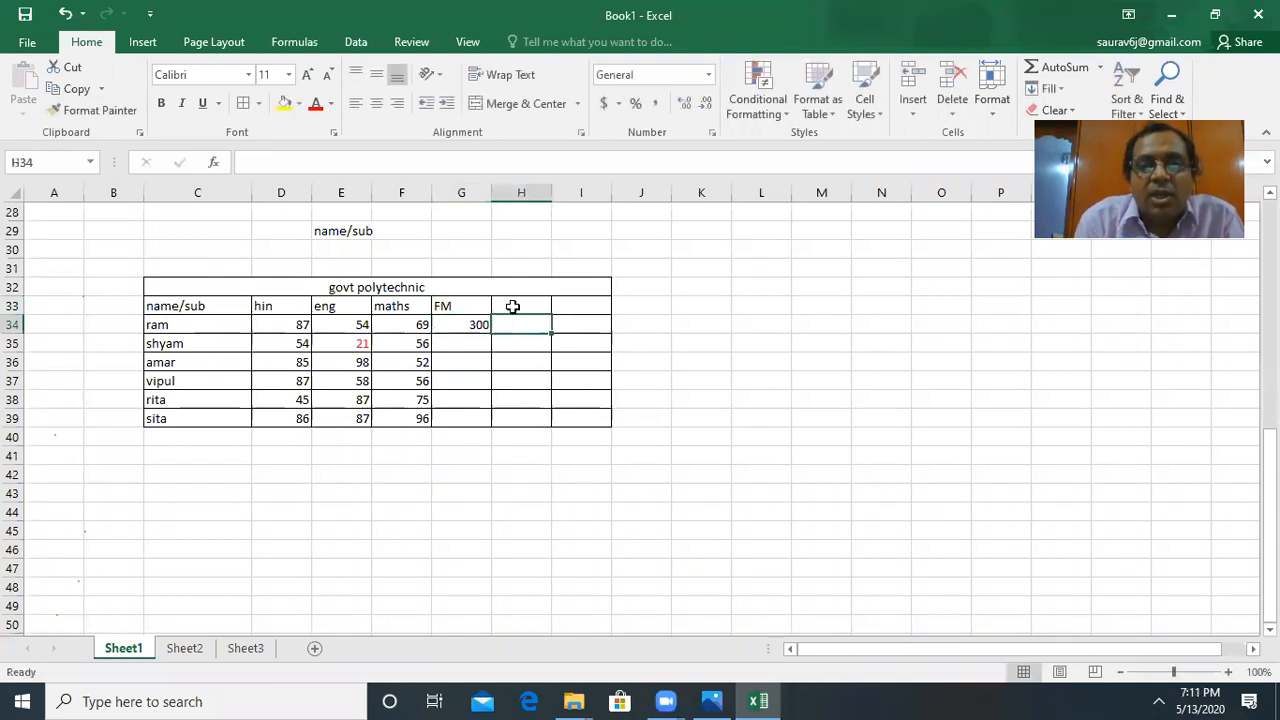
# Step: Add the column heading OM in cell H33
pyautogui.click(512, 306)
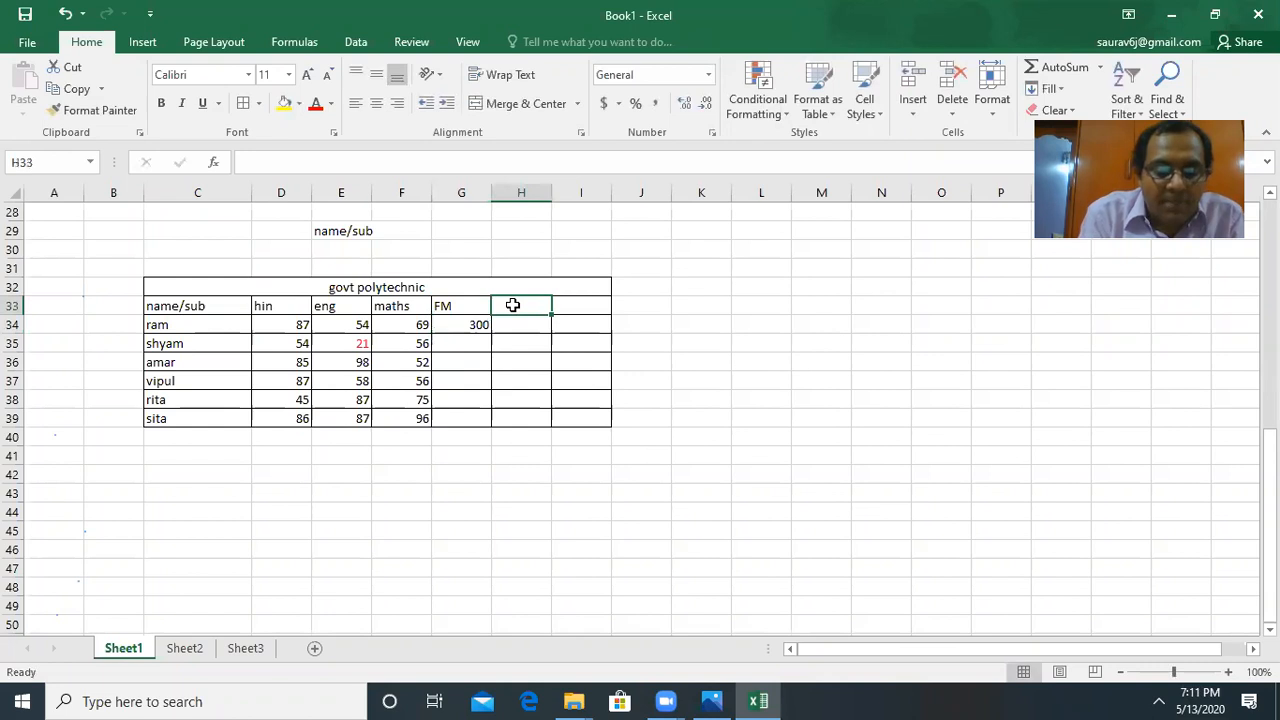
pyautogui.write('OM')
pyautogui.click(525, 325)
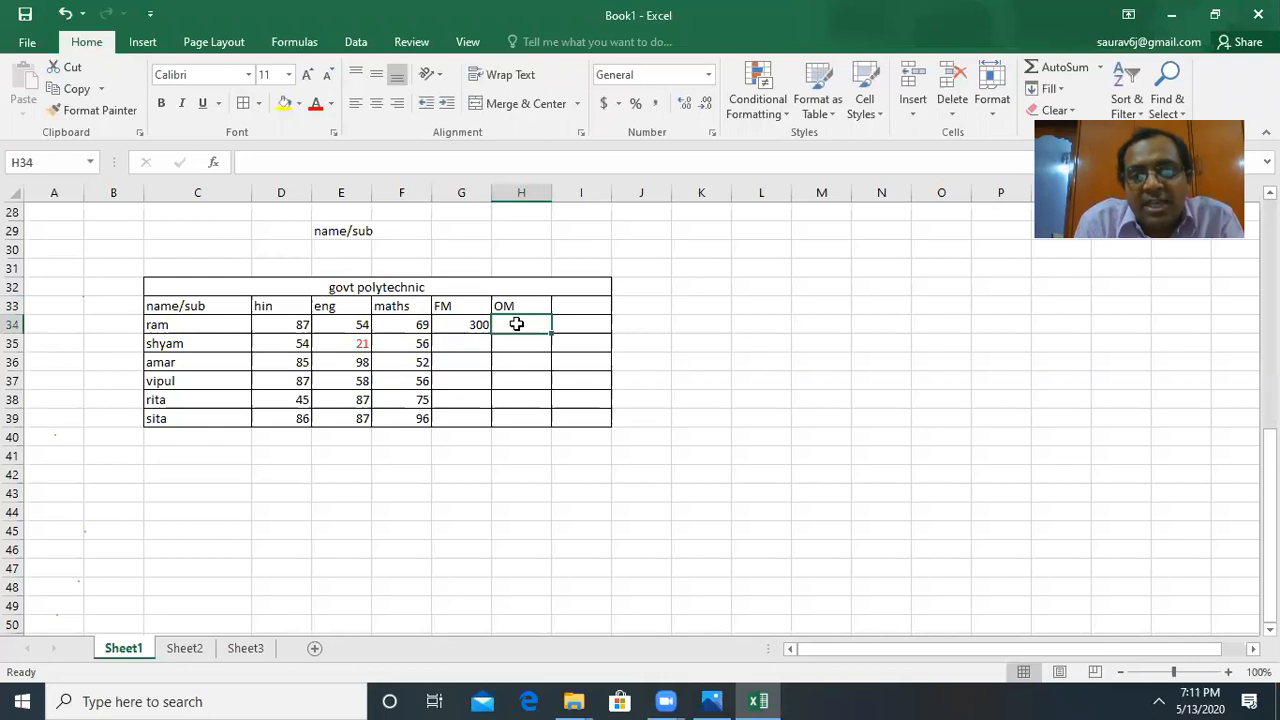
# Step: Total the first student's three subject marks in cell H34 with the formula =sum(D34:F34)
pyautogui.click(333, 161)
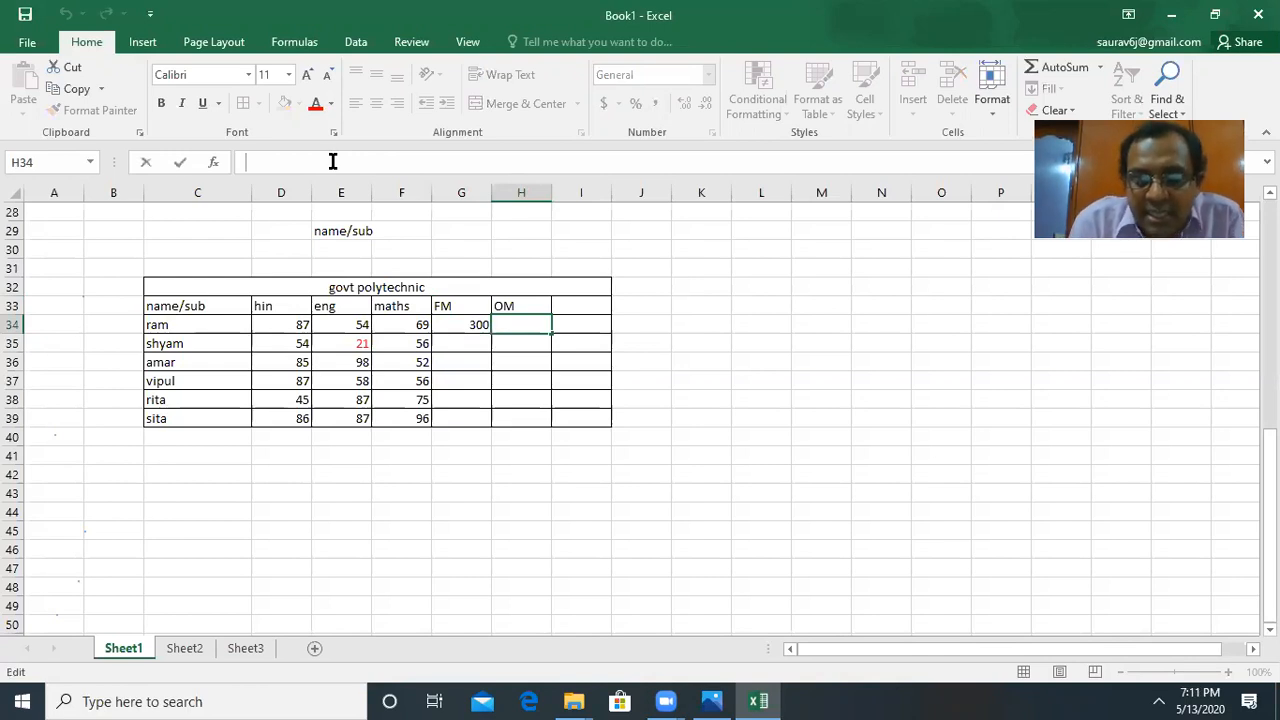
pyautogui.write('=sum(')
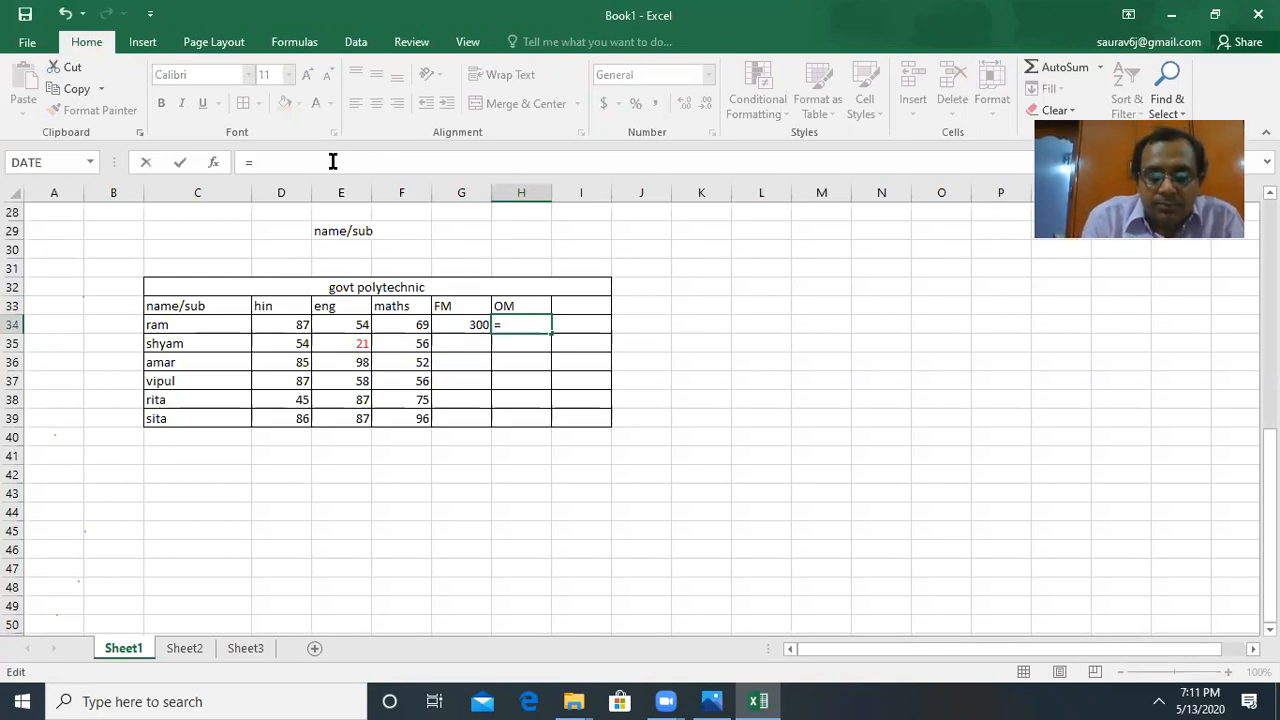
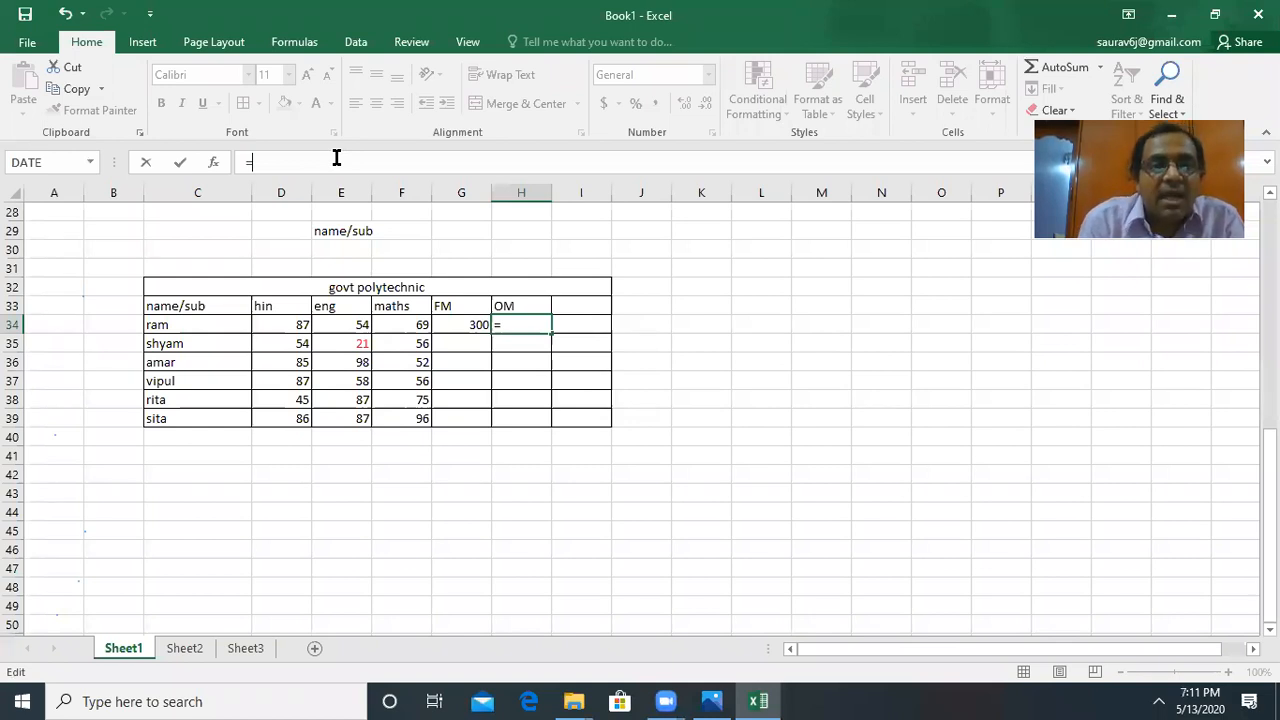
pyautogui.write('sum')
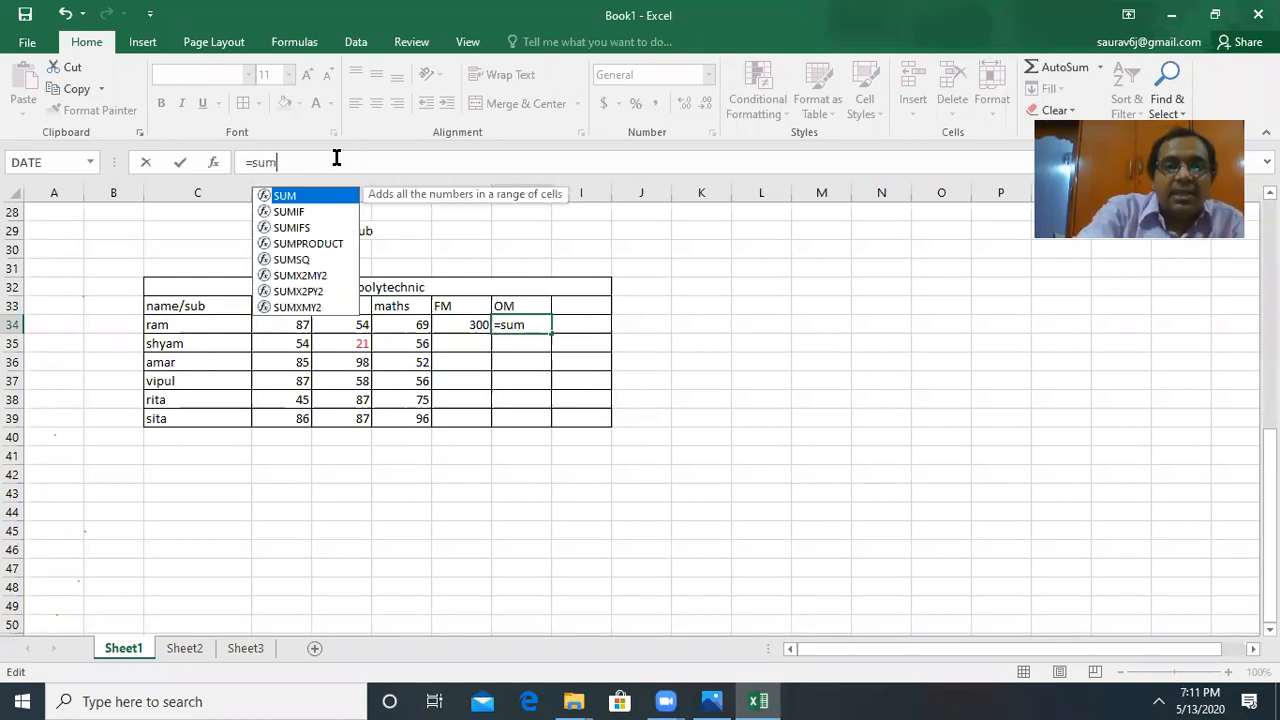
pyautogui.write('(')
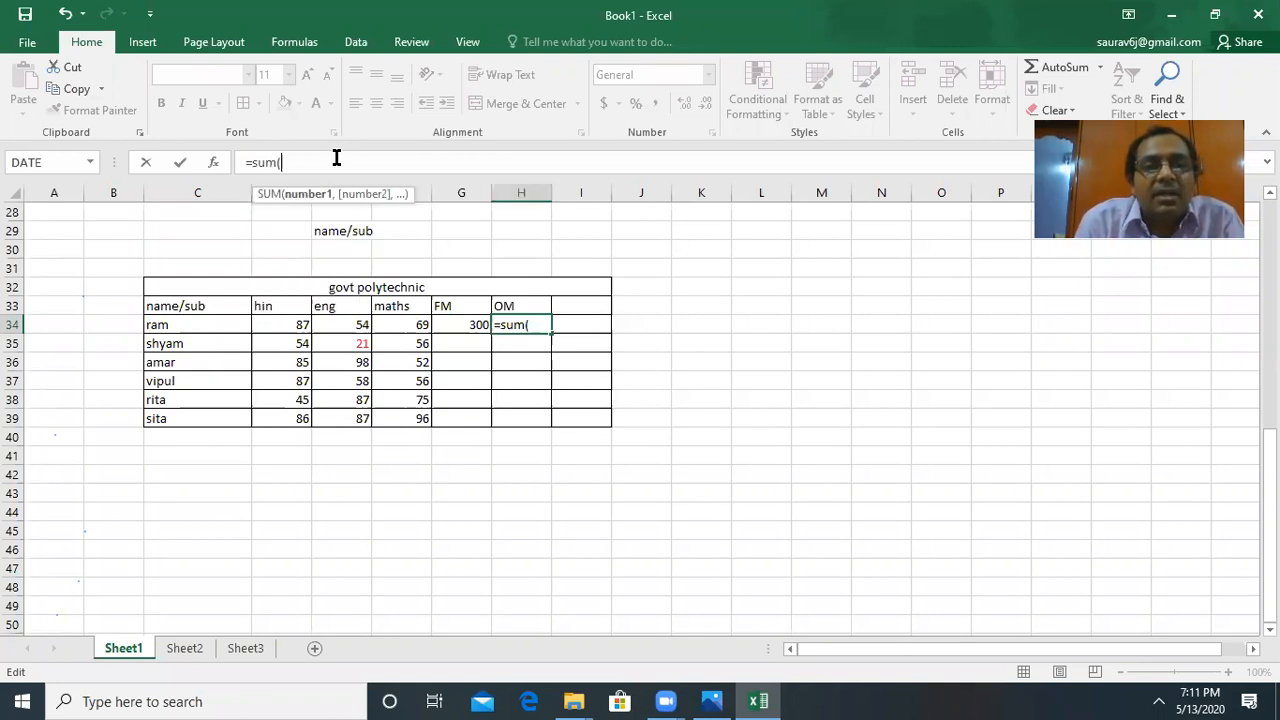
pyautogui.click(289, 325)
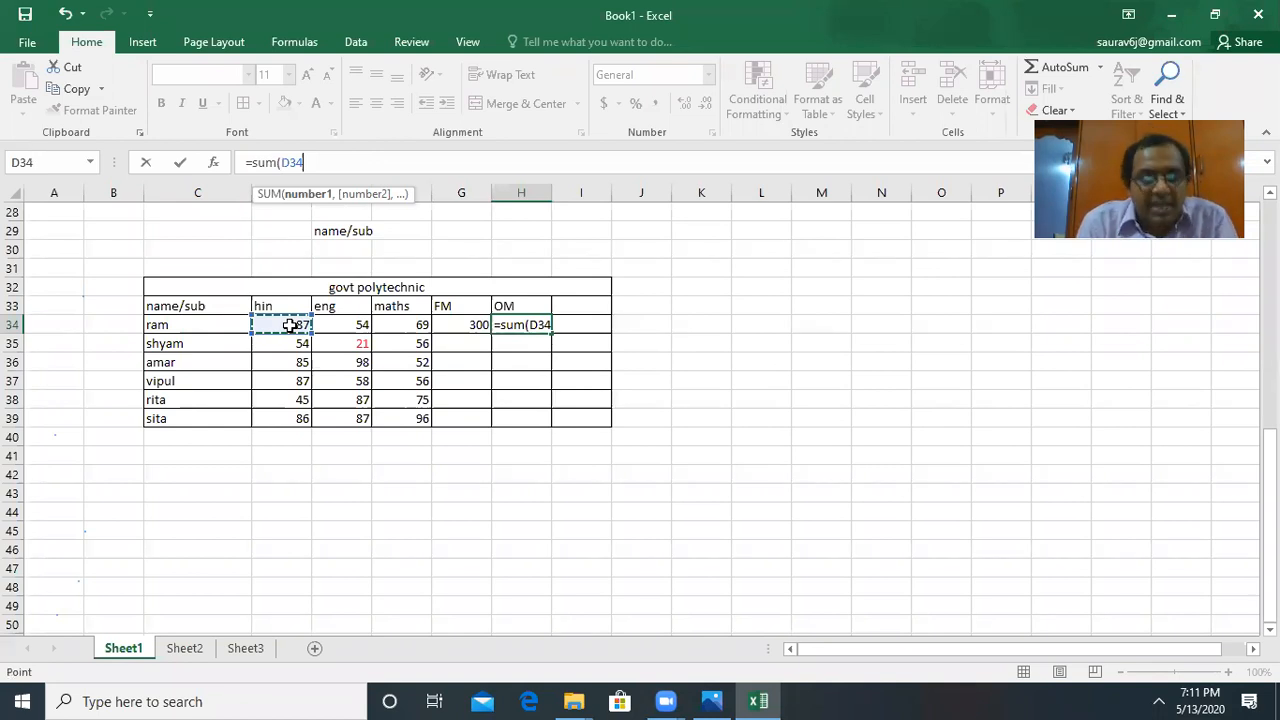
pyautogui.moveTo(289, 325); pyautogui.dragTo(418, 328)
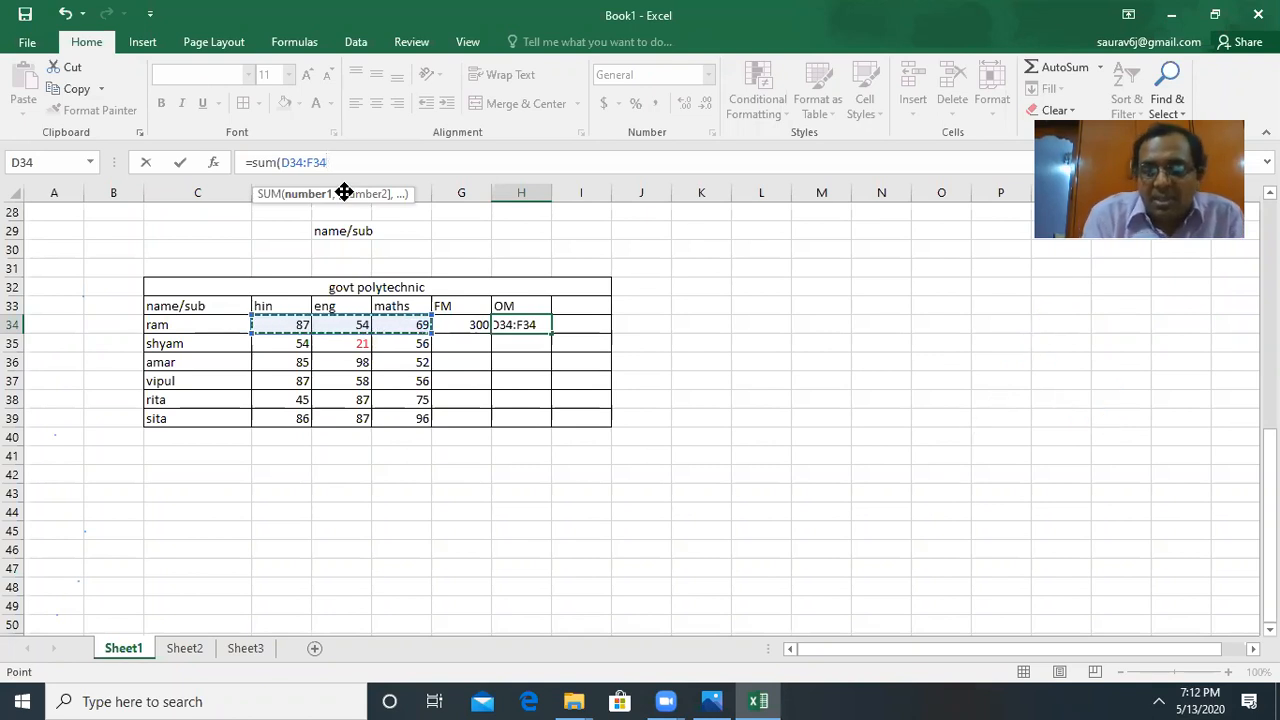
pyautogui.write(')')
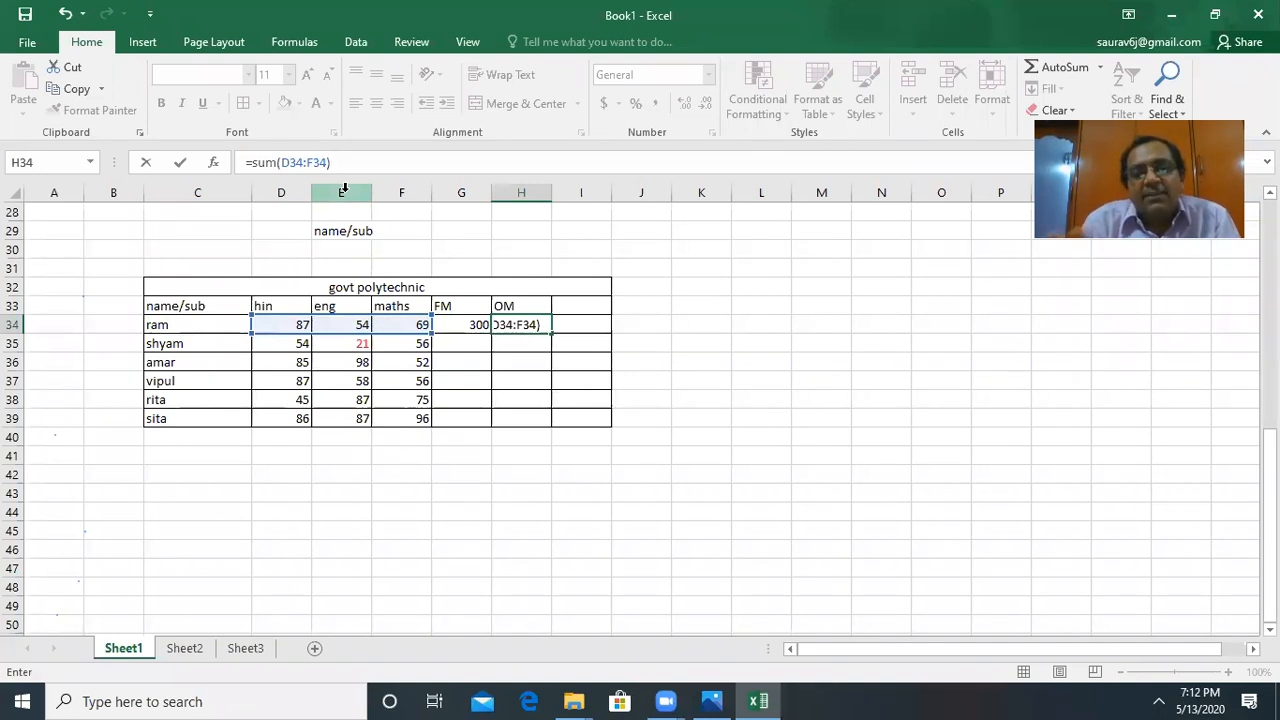
pyautogui.press('Return')
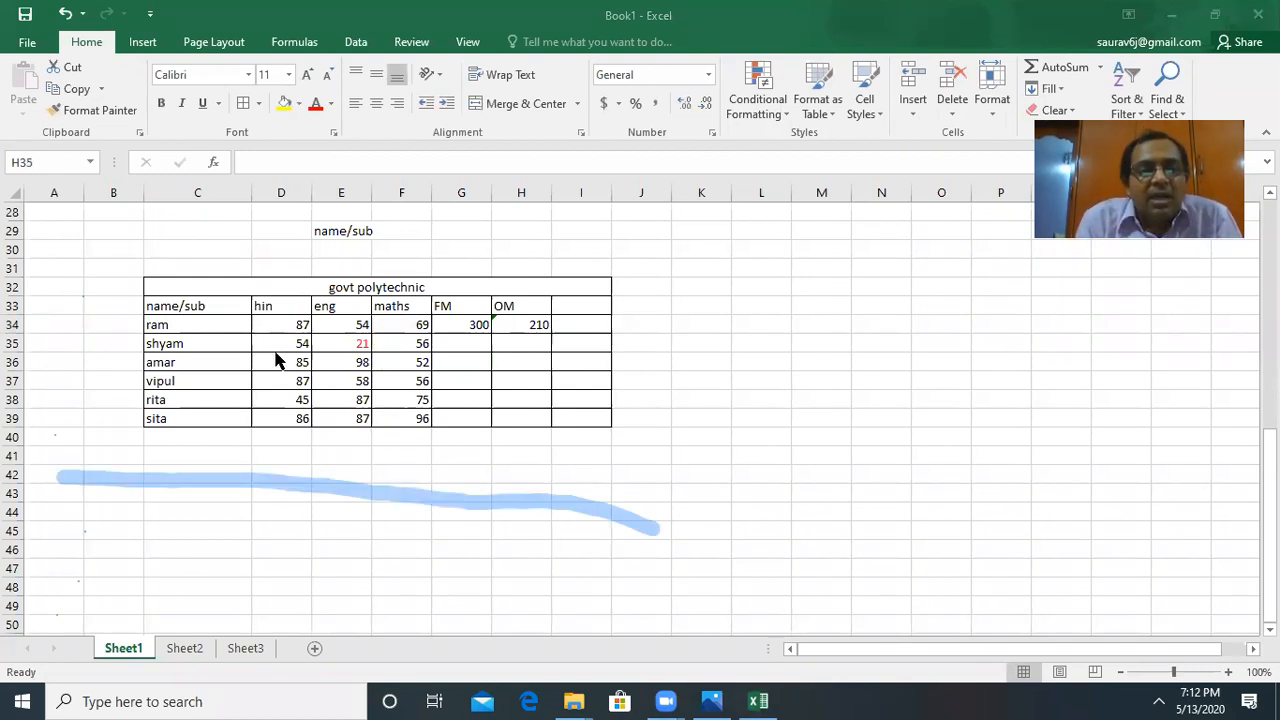
# Step: Fill the FM value in G34 and the sum formula in H34 down through row 39 for the remaining students
pyautogui.click(474, 322)
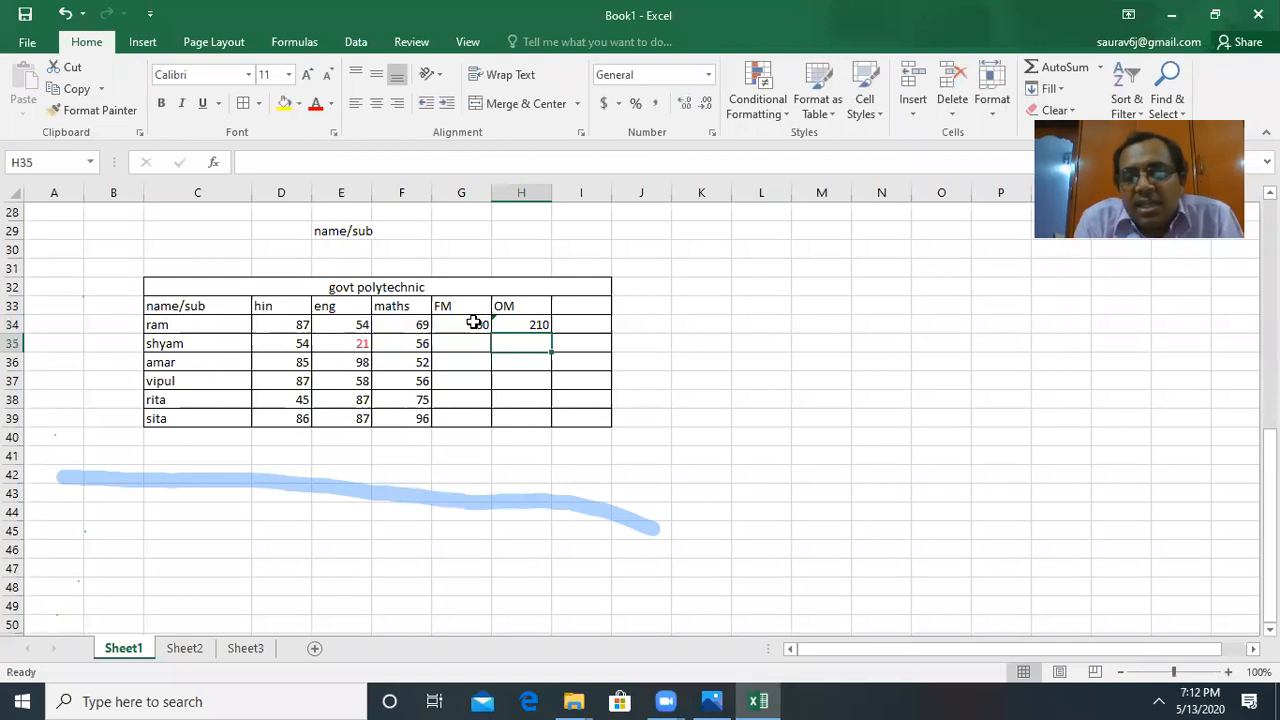
pyautogui.click(474, 322)
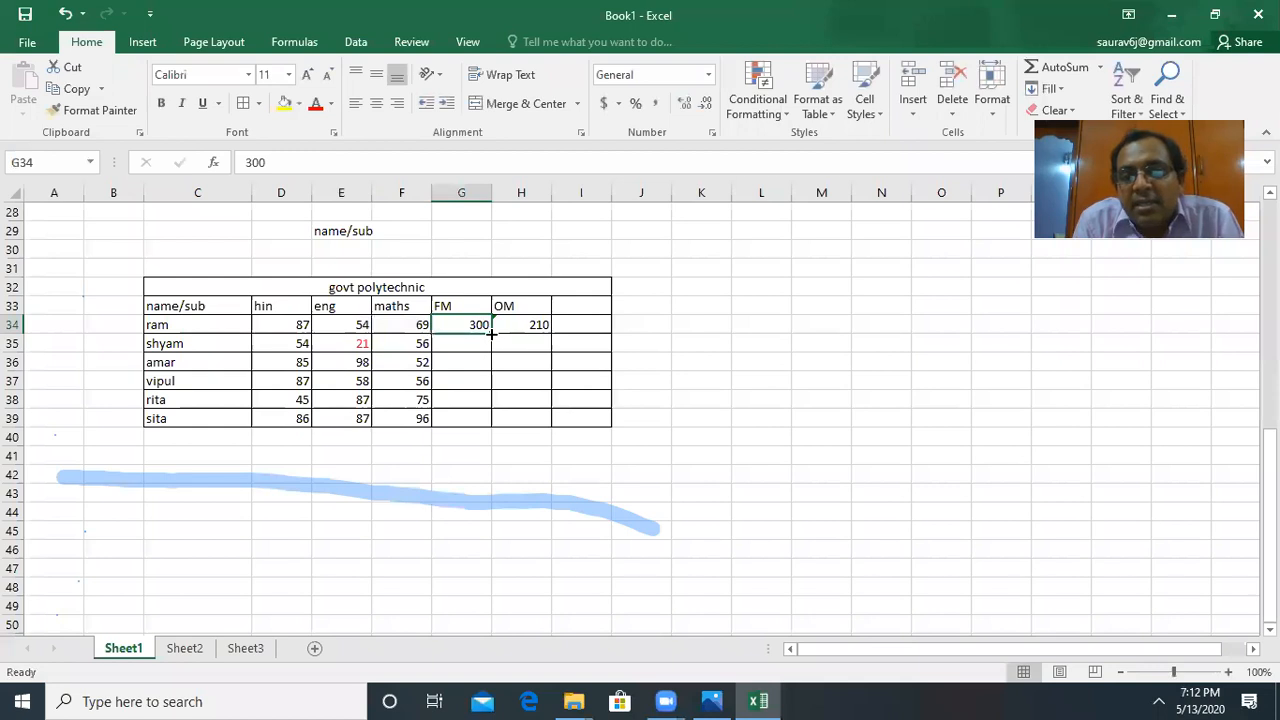
pyautogui.moveTo(491, 333); pyautogui.dragTo(491, 424)
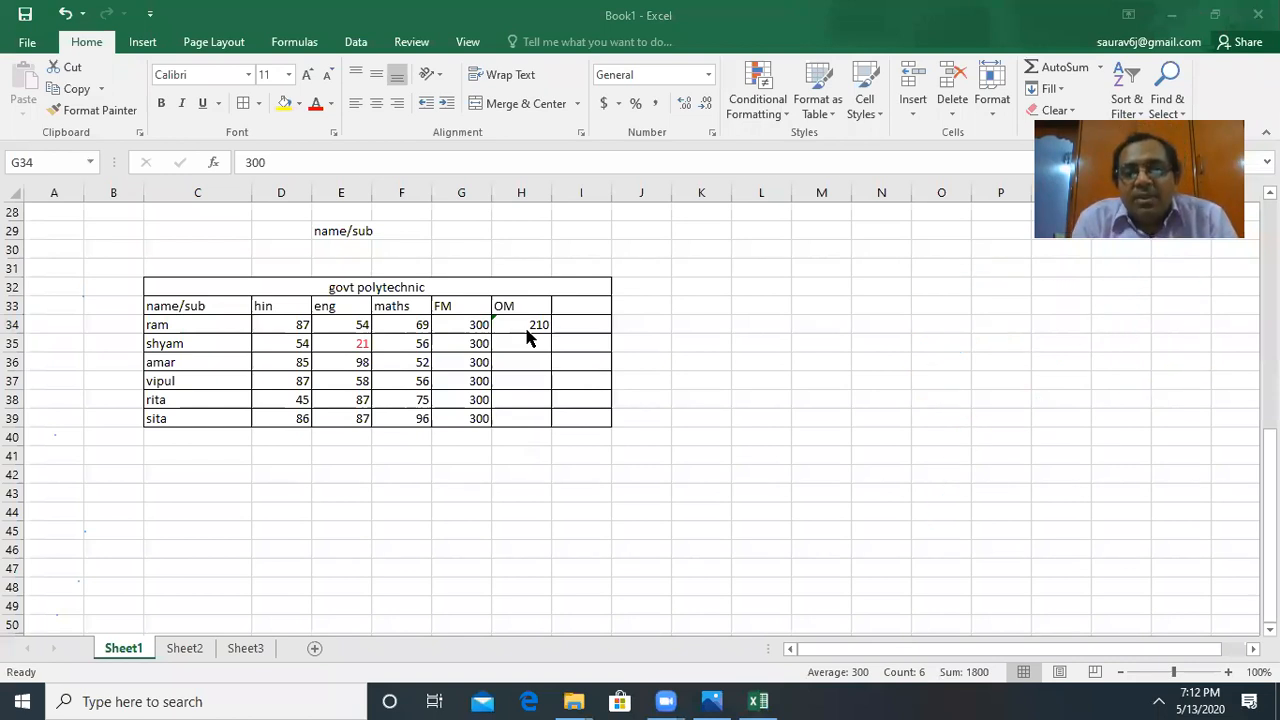
pyautogui.click(598, 277)
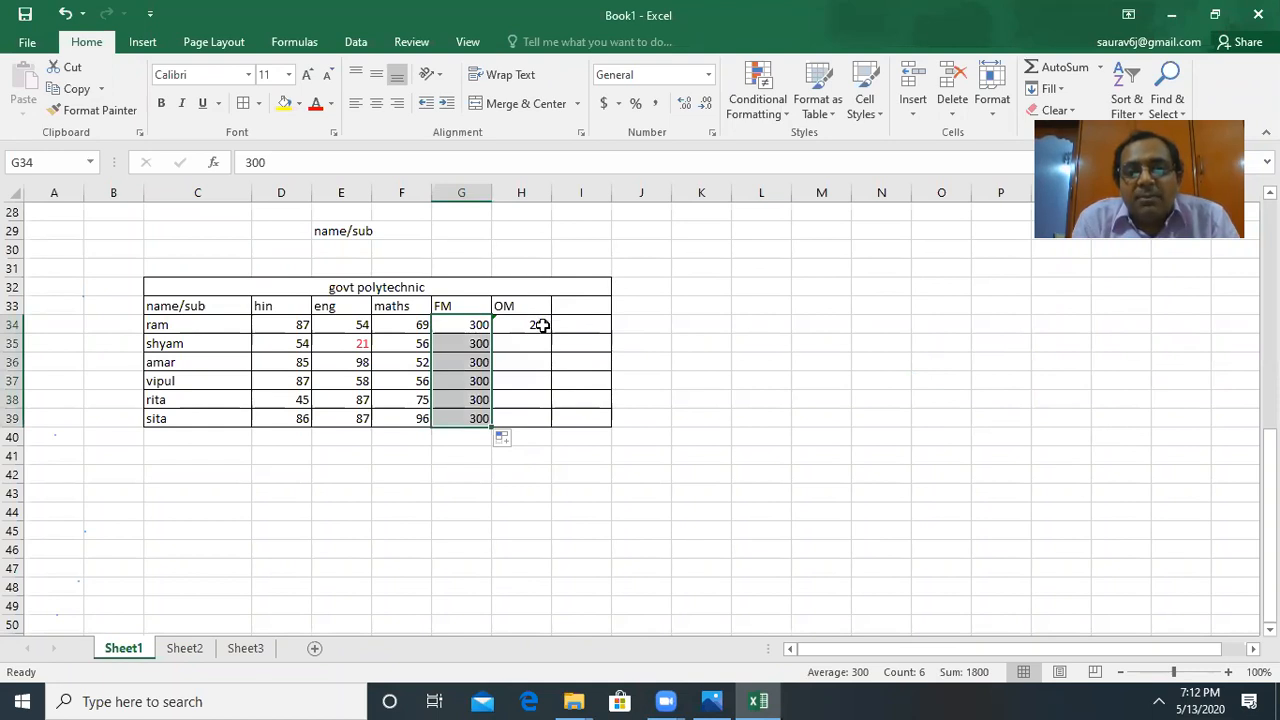
pyautogui.click(541, 325)
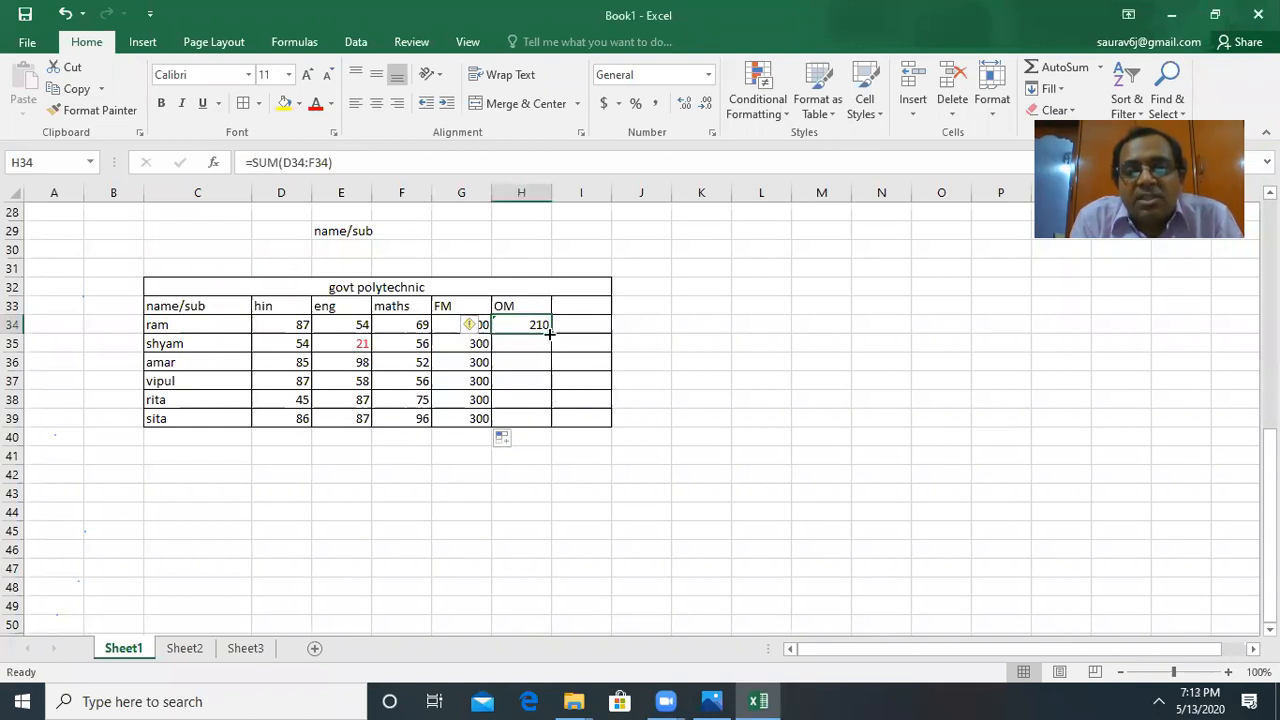
pyautogui.moveTo(548, 333); pyautogui.dragTo(714, 420)
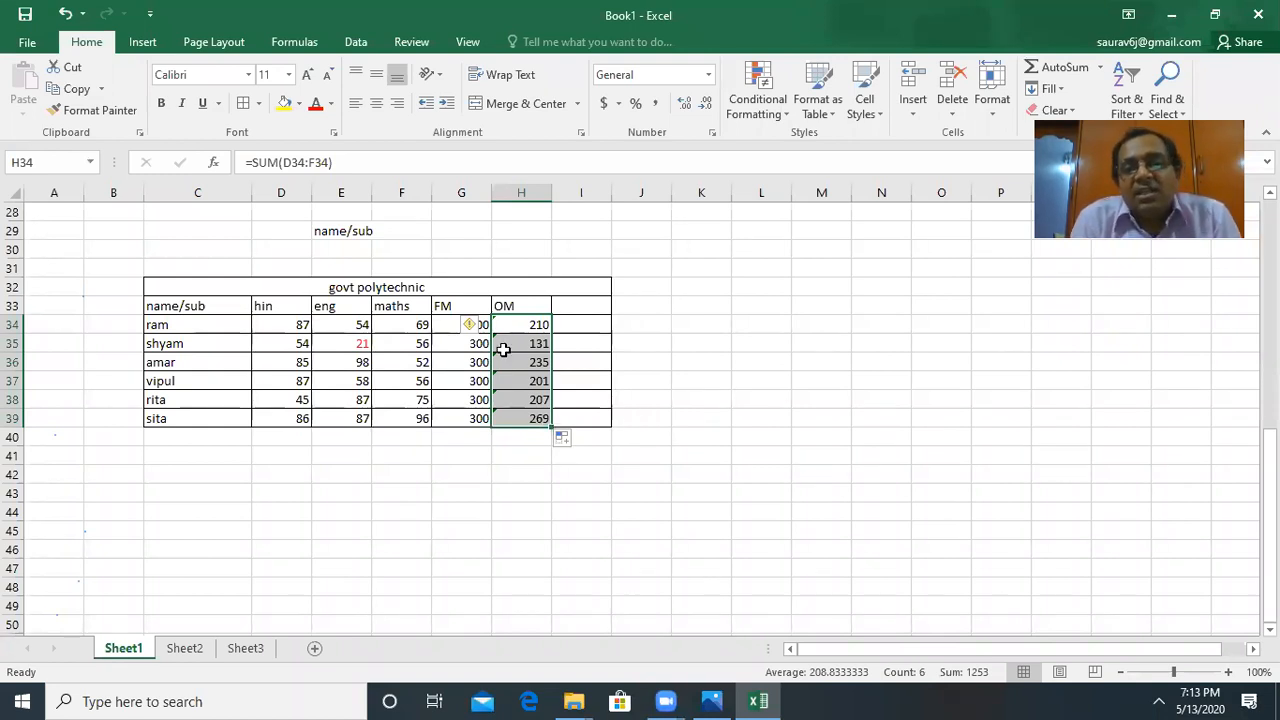
# Step: Try to calculate the first student's percentage in cell I33 with the formula =((H34/G34)*100)
pyautogui.click(581, 305)
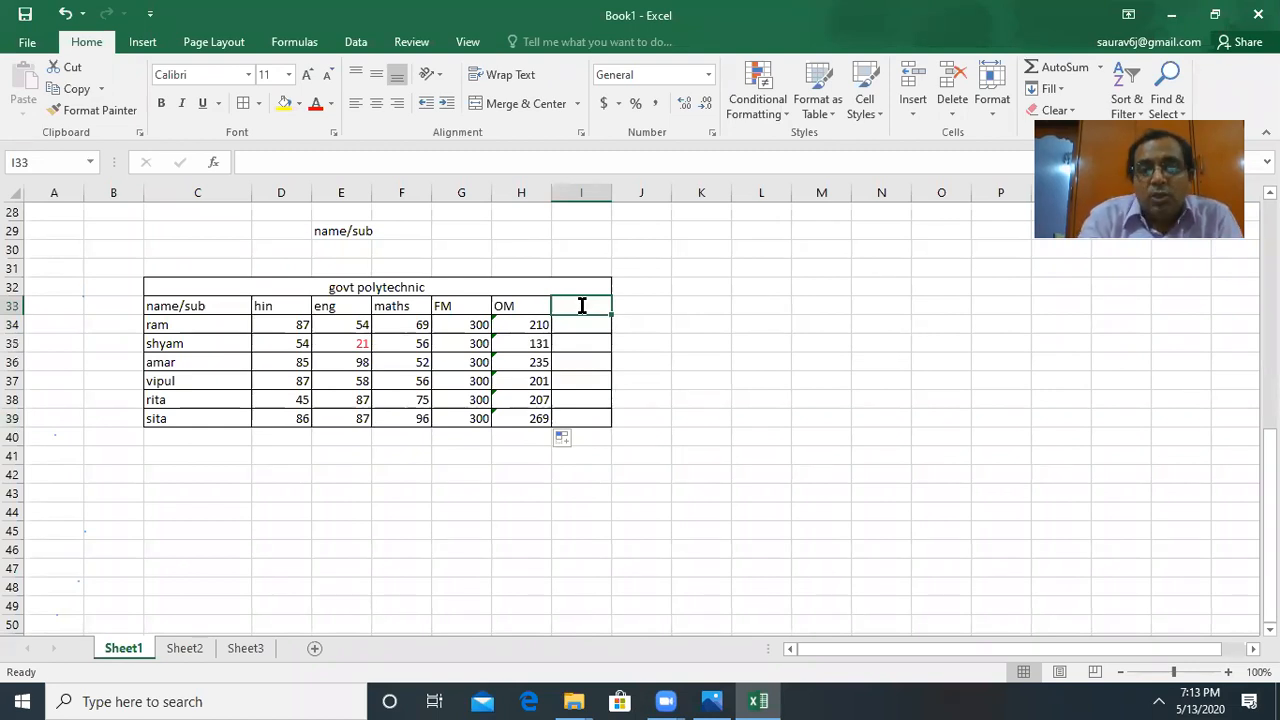
pyautogui.write('=')
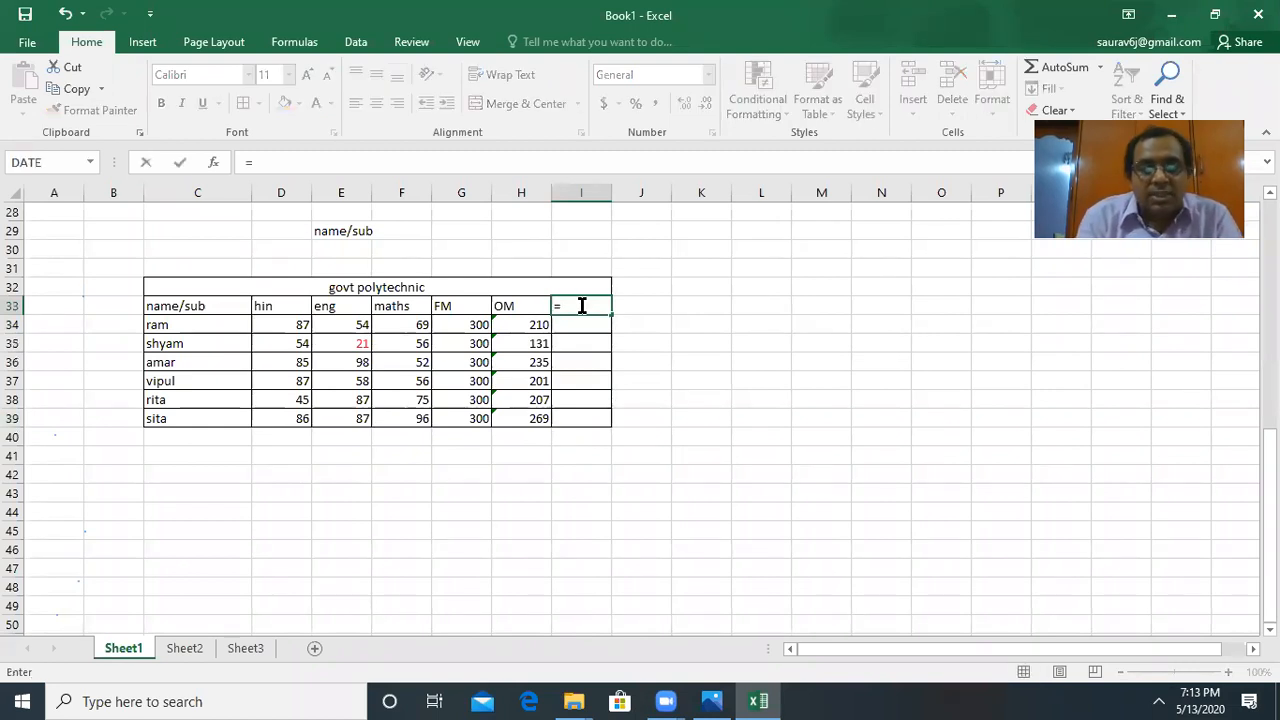
pyautogui.click(526, 324)
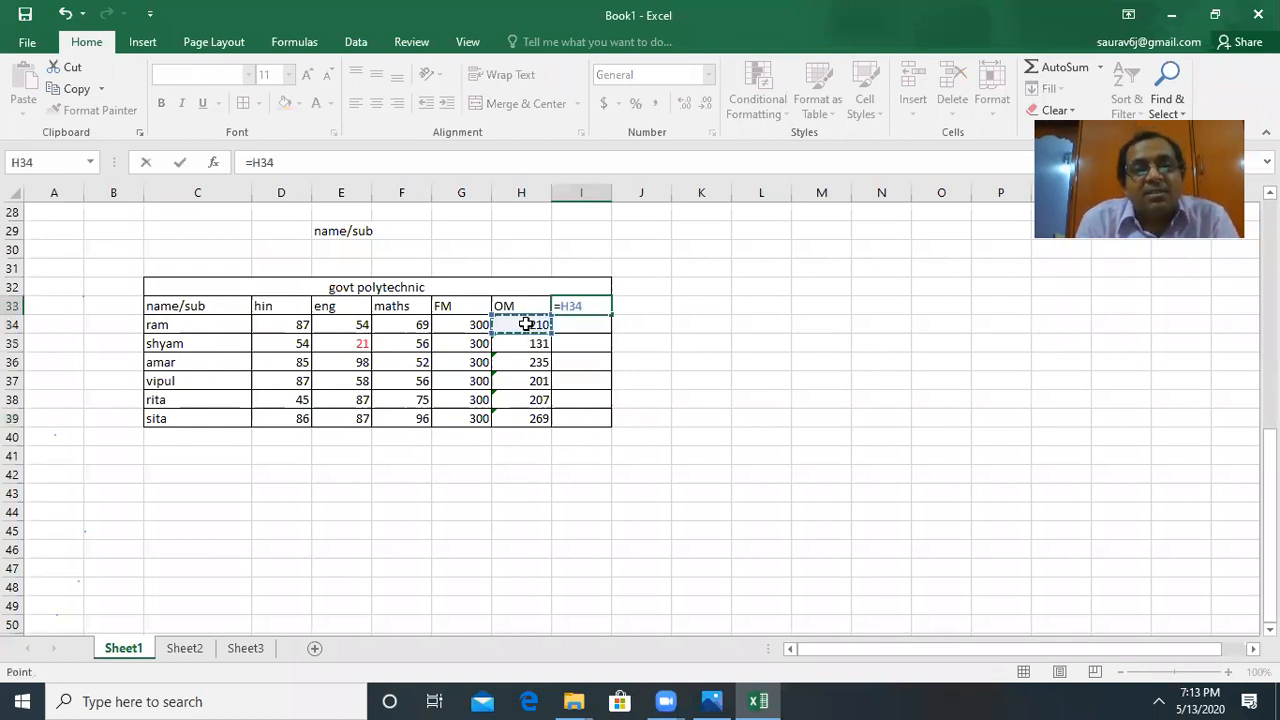
pyautogui.click(302, 166)
pyautogui.press('BackSpace')
pyautogui.press('BackSpace')
pyautogui.press('BackSpace')
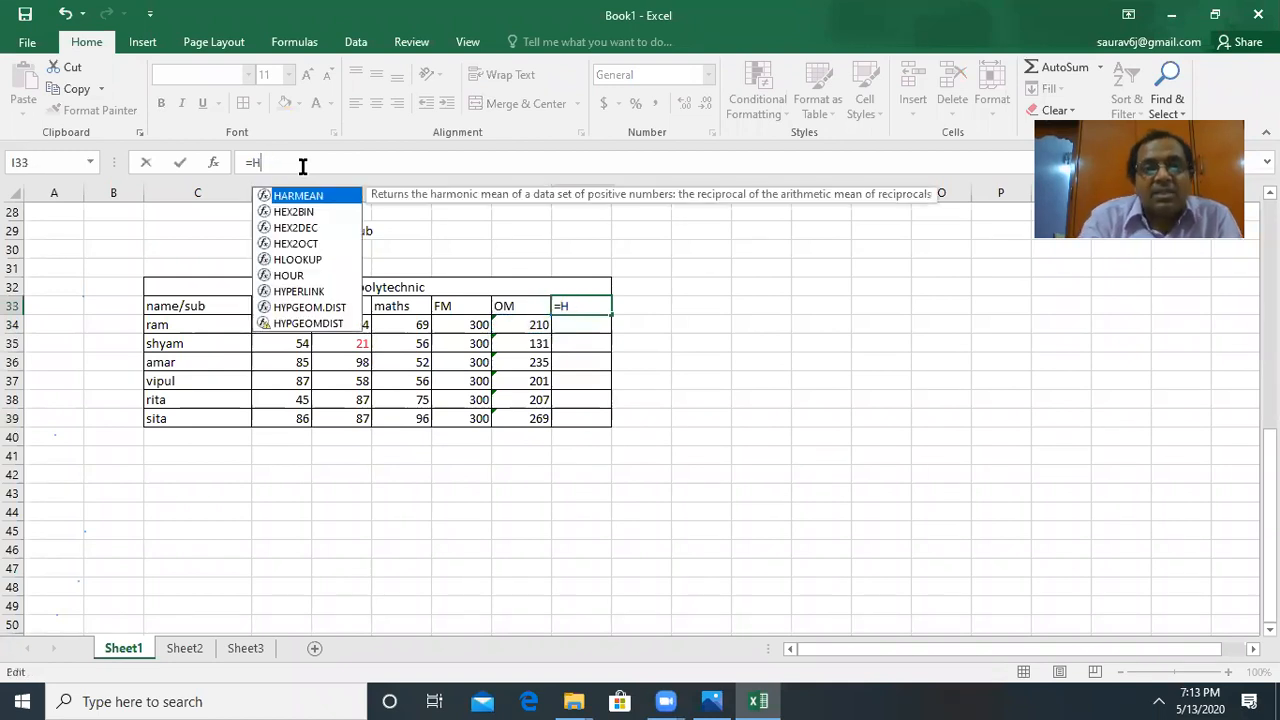
pyautogui.write('(')
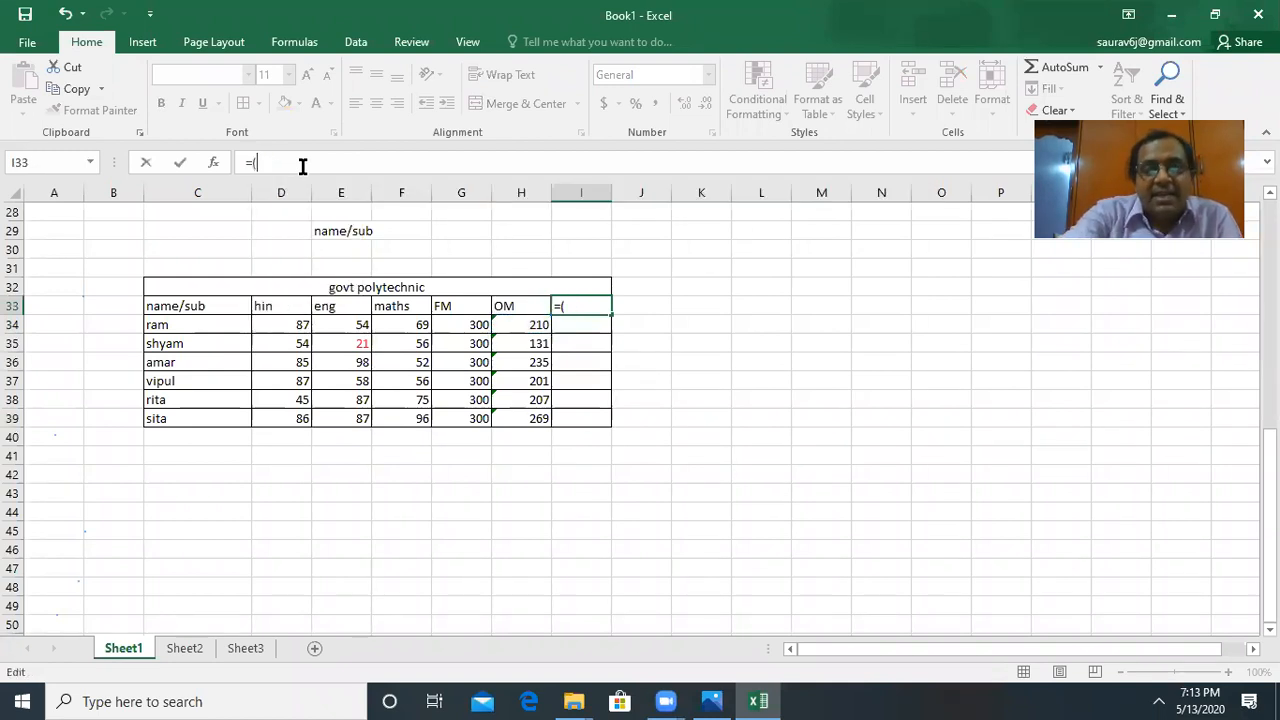
pyautogui.write('(')
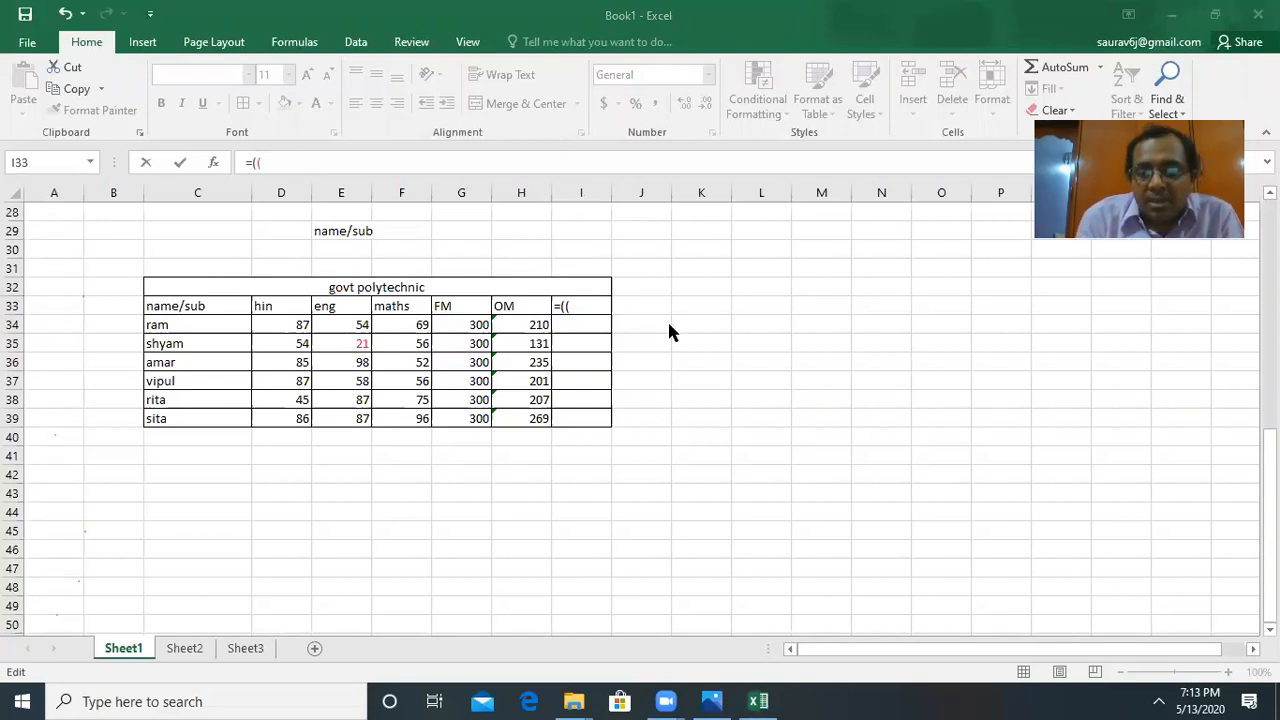
pyautogui.click(526, 324)
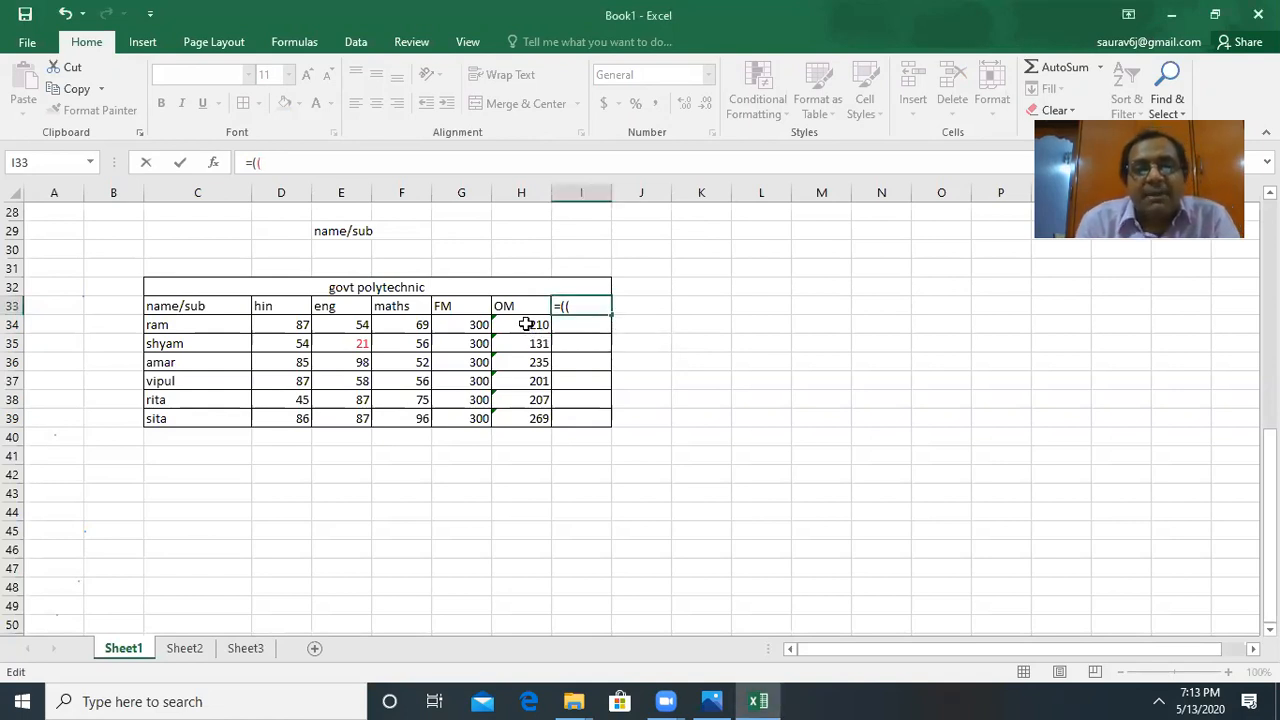
pyautogui.click(529, 325)
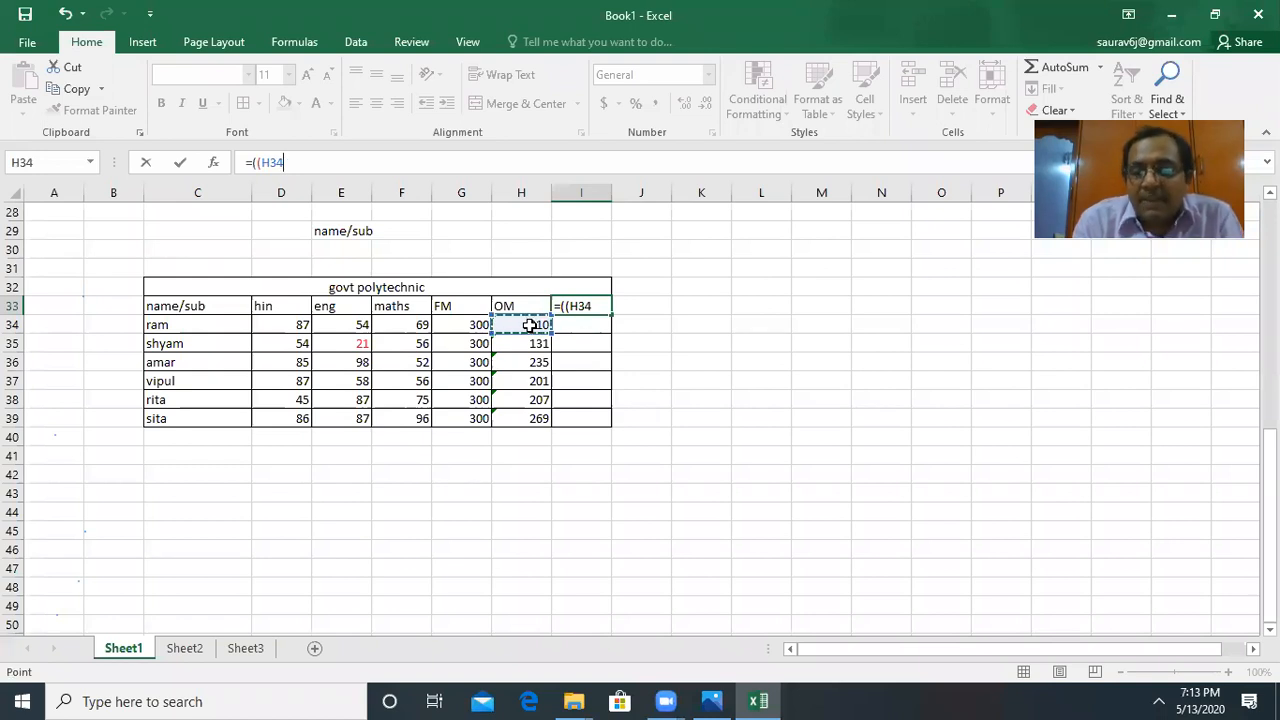
pyautogui.write('/')
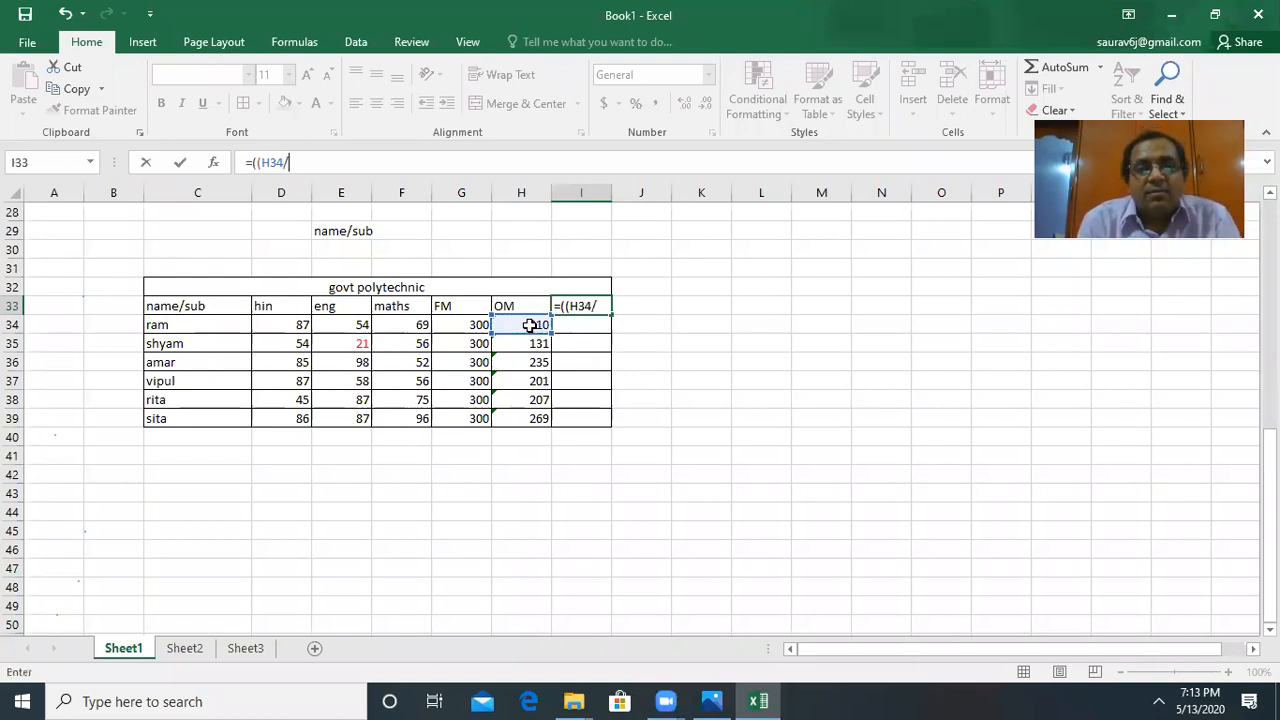
pyautogui.click(460, 325)
pyautogui.write(')*')
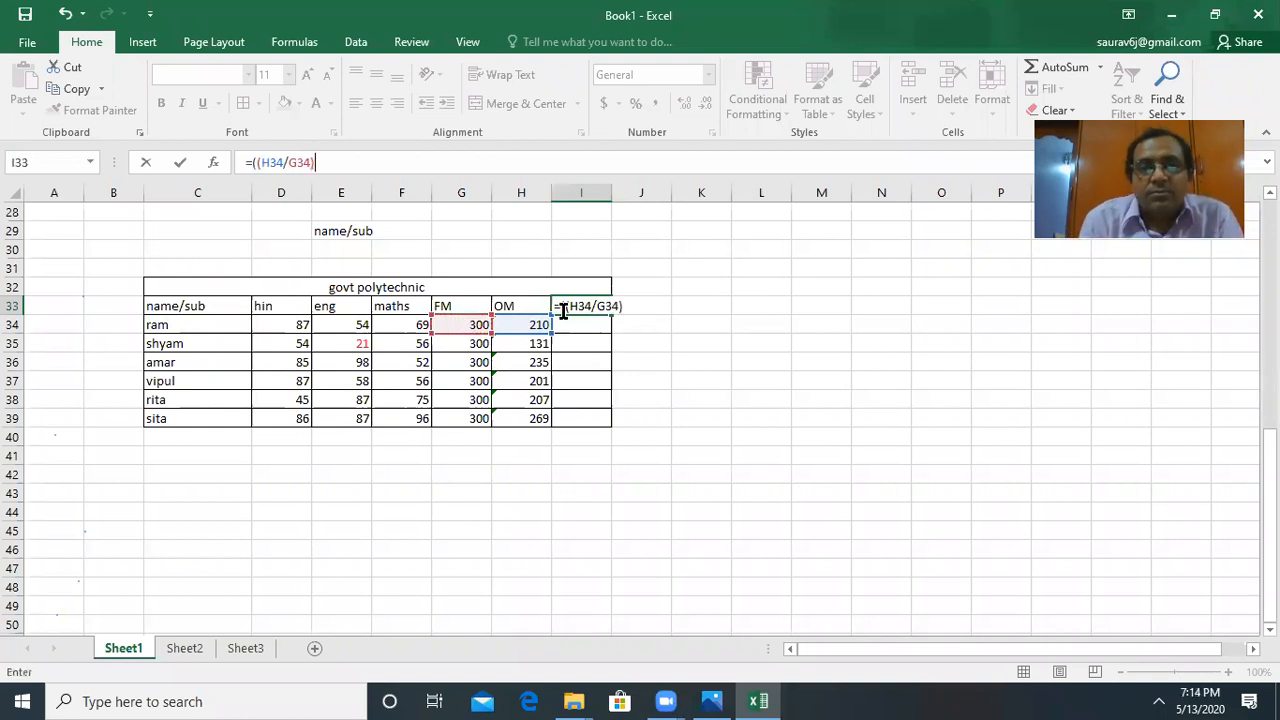
pyautogui.write('100')
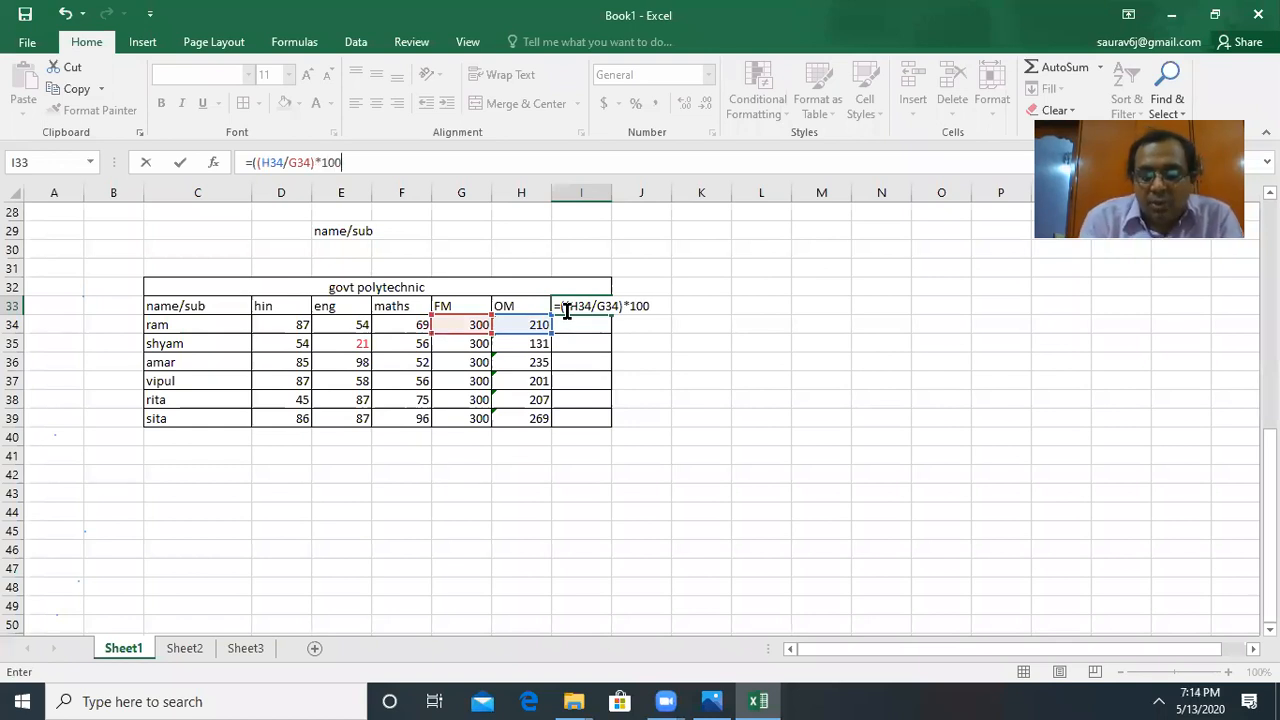
pyautogui.write(')')
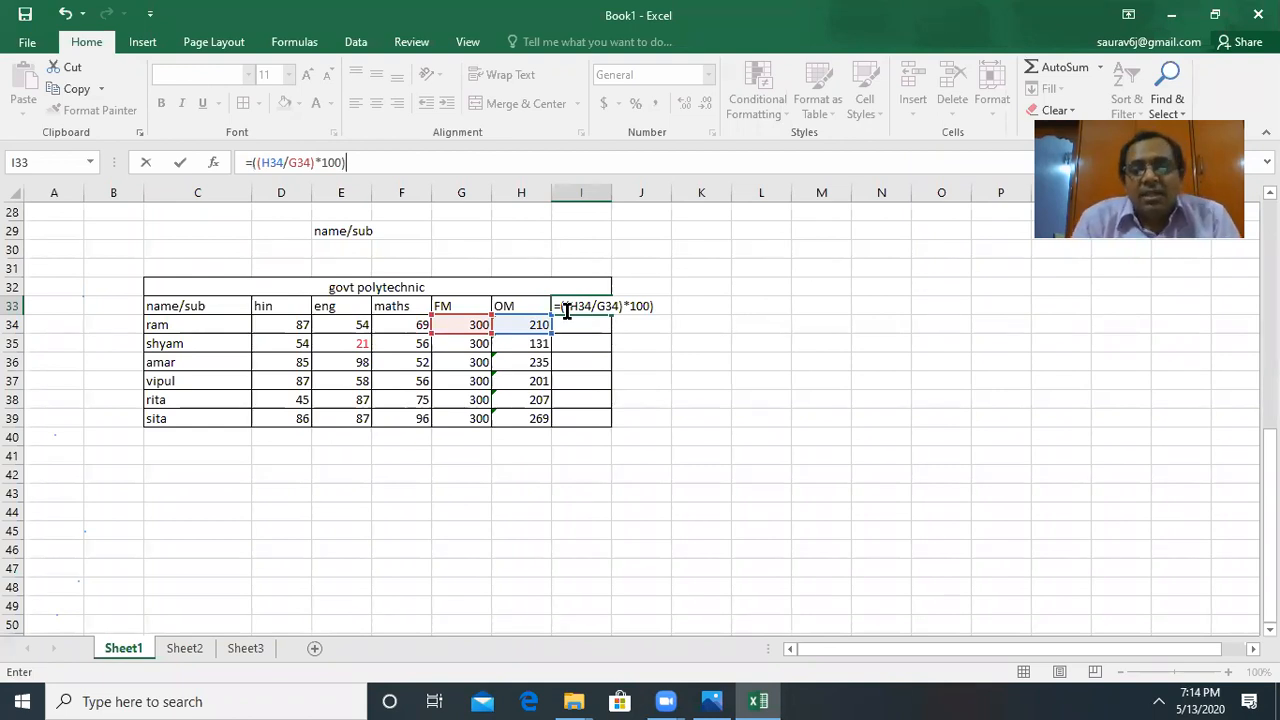
pyautogui.press('Return')
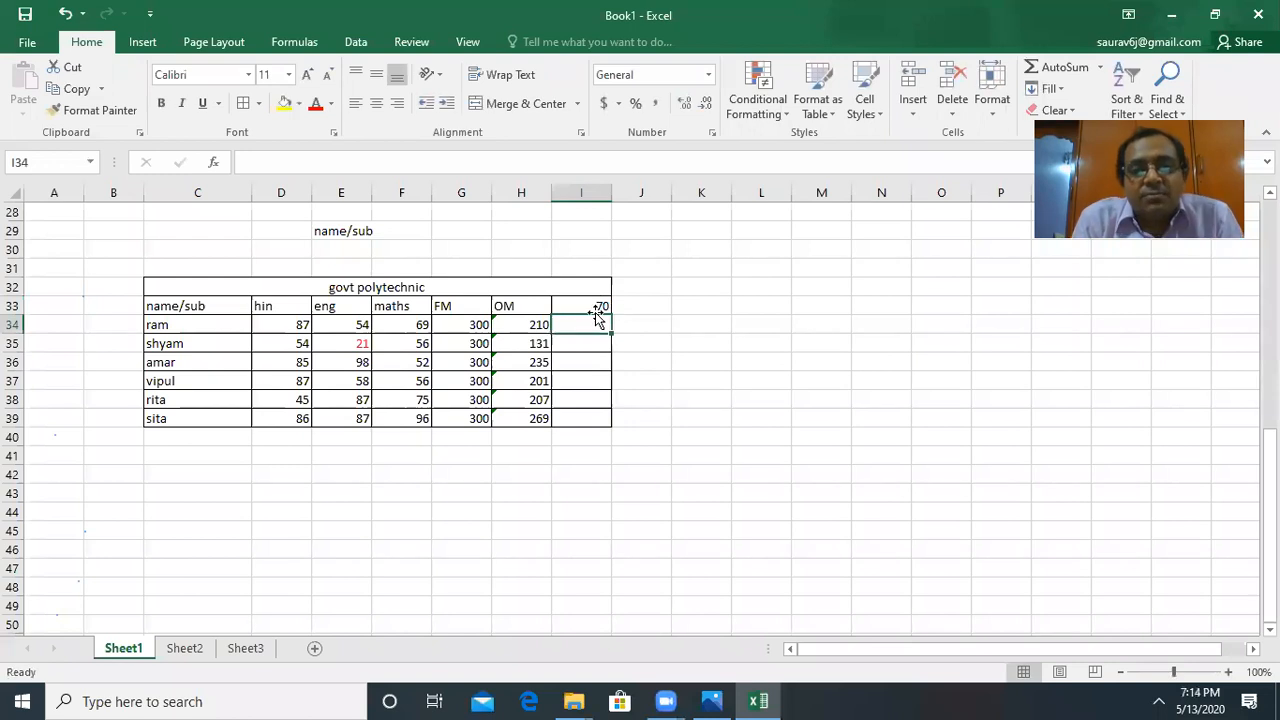
# Step: Clear the percentage formula from cell I33
pyautogui.doubleClick(591, 307)
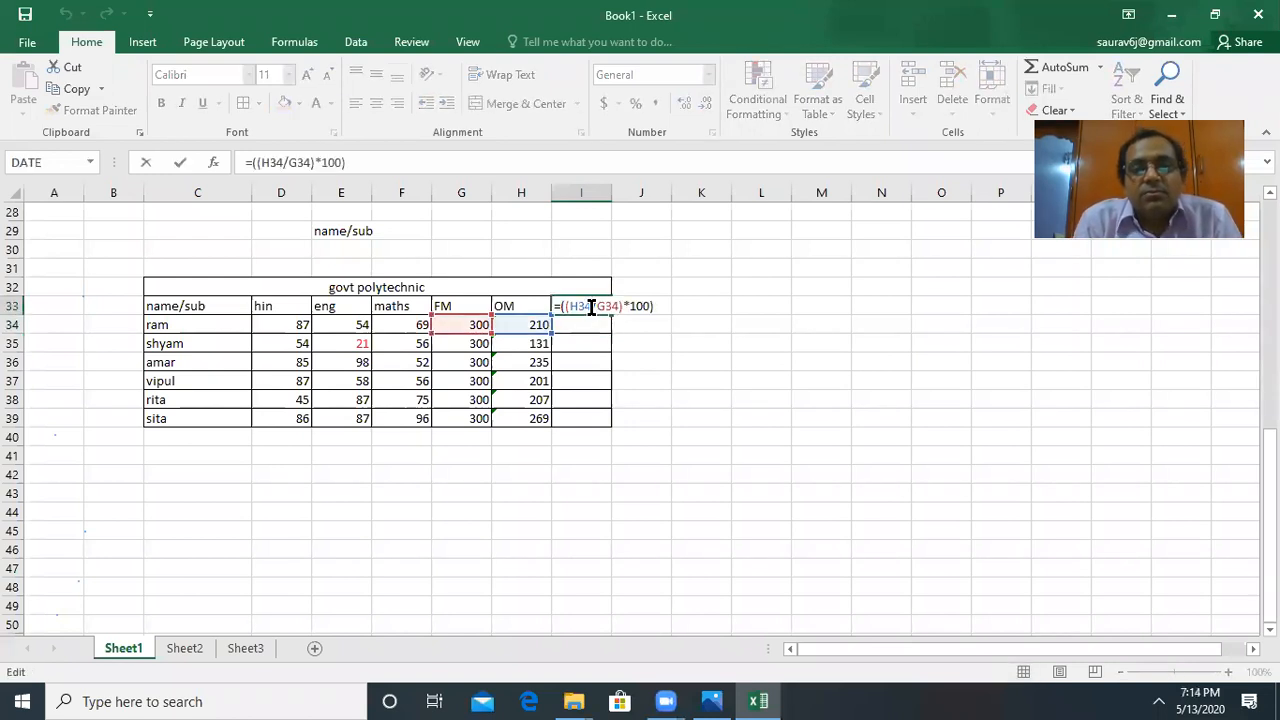
pyautogui.click(400, 166)
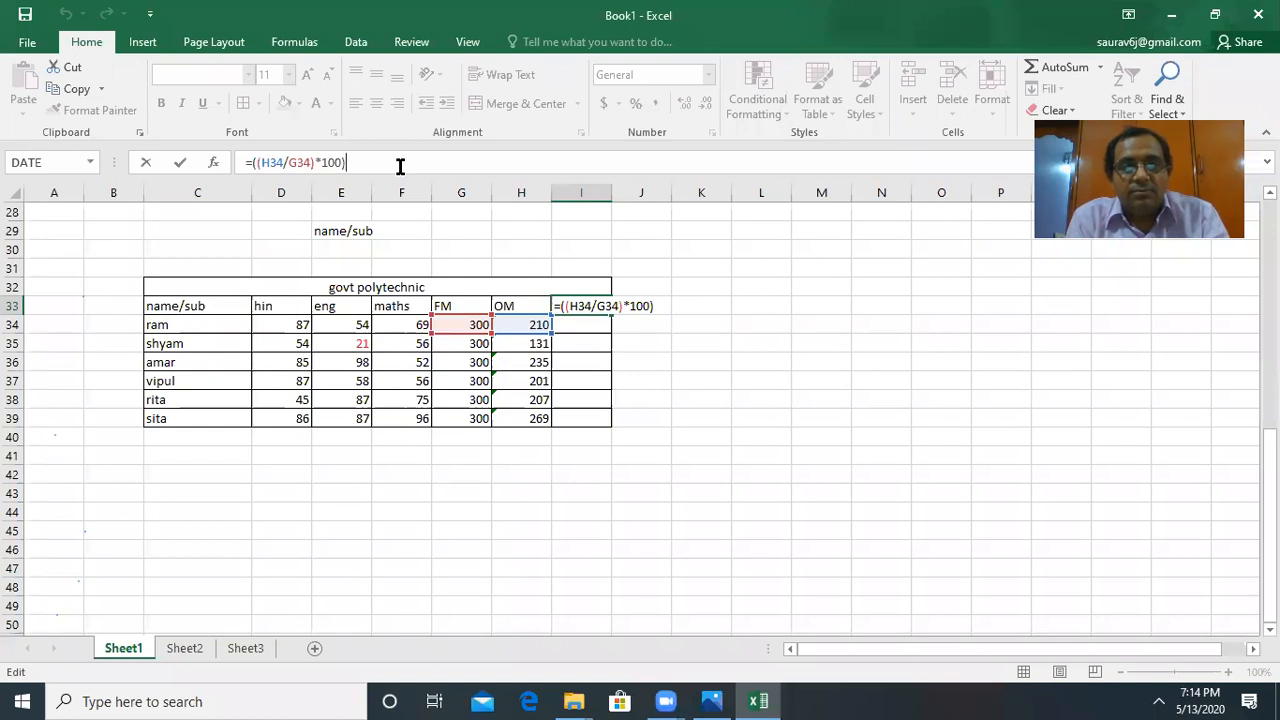
pyautogui.press('BackSpace')
pyautogui.press('BackSpace')
pyautogui.press('BackSpace')
pyautogui.press('BackSpace')
pyautogui.press('BackSpace')
pyautogui.press('BackSpace')
pyautogui.press('BackSpace')
pyautogui.press('BackSpace')
pyautogui.press('BackSpace')
pyautogui.press('BackSpace')
pyautogui.press('BackSpace')
pyautogui.press('BackSpace')
pyautogui.press('BackSpace')
pyautogui.press('BackSpace')
pyautogui.press('BackSpace')
pyautogui.press('BackSpace')
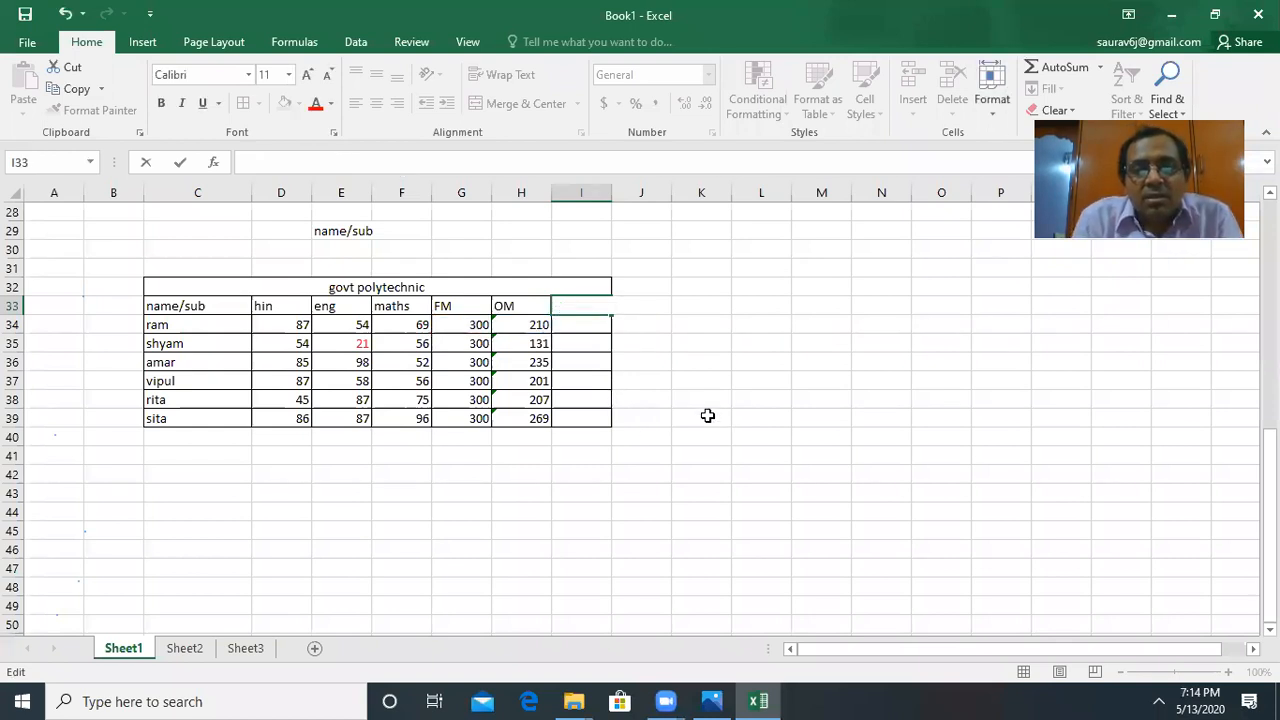
pyautogui.click(634, 378)
# Step: Add the column heading % in cell I33
pyautogui.click(581, 305)
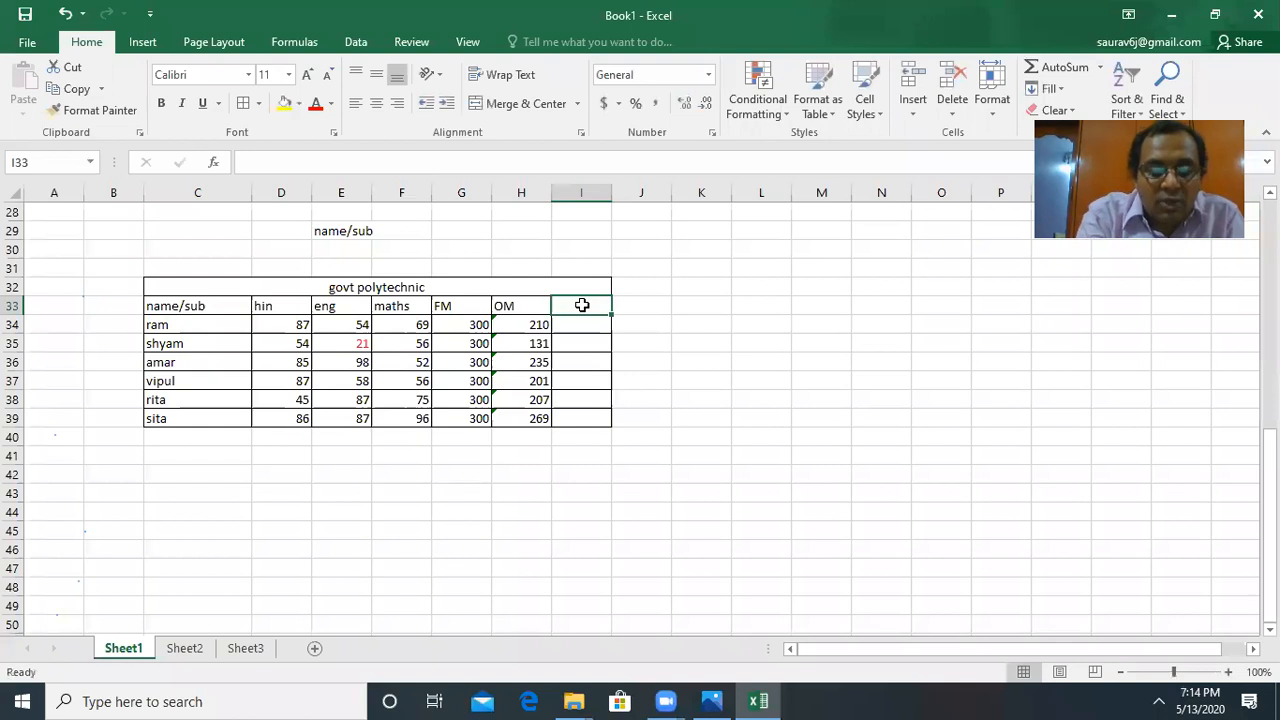
pyautogui.write('%')
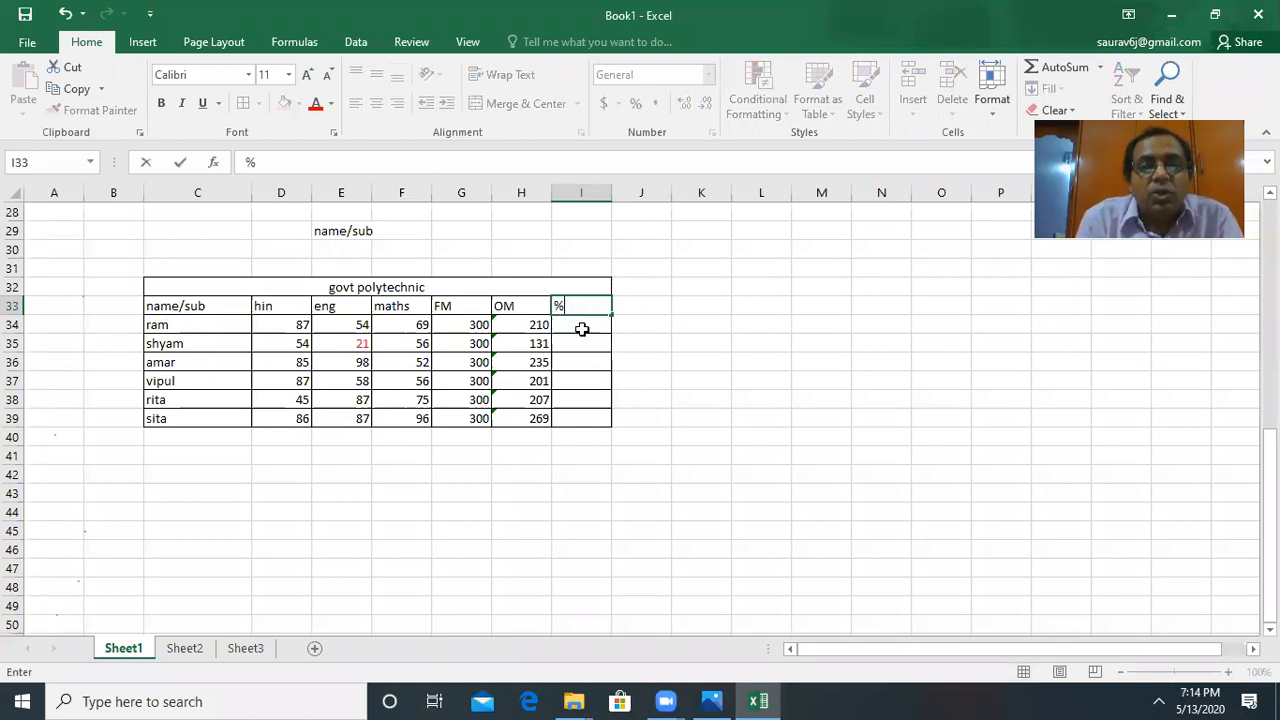
pyautogui.press('Return')
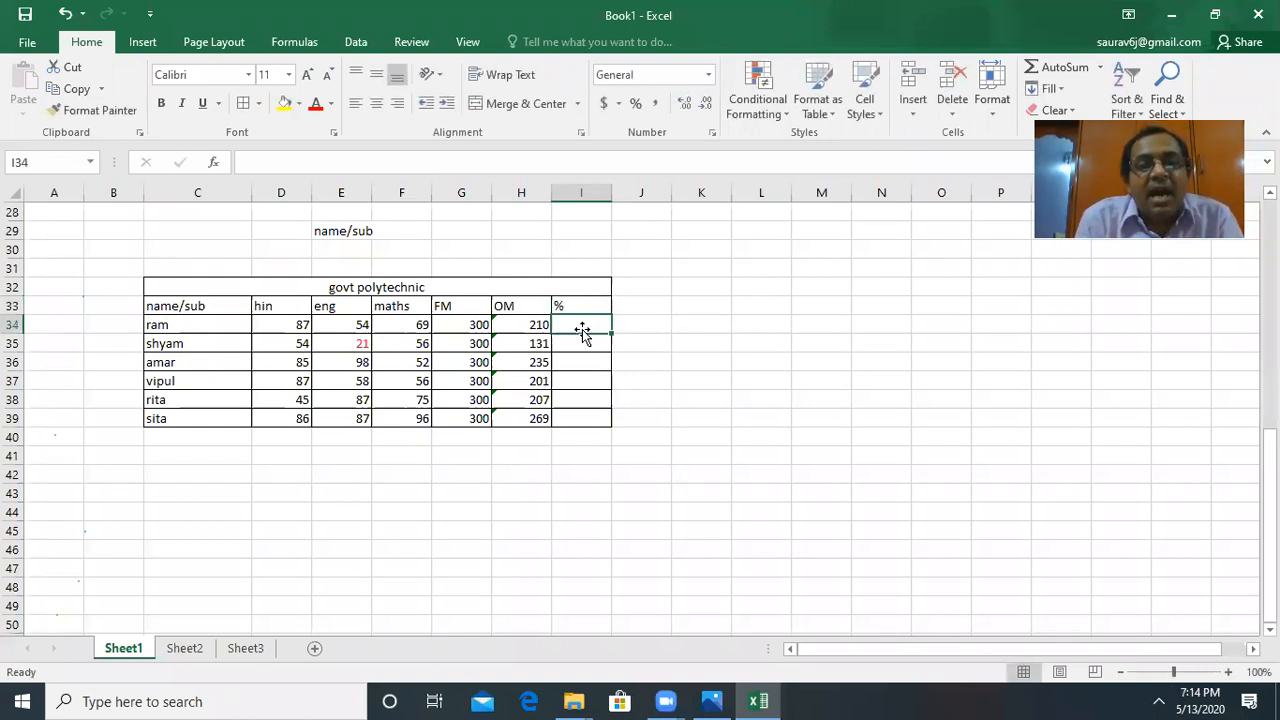
# Step: Calculate the first student's percentage in cell I34 with the formula =((H34/G34)*100)
pyautogui.click(321, 160)
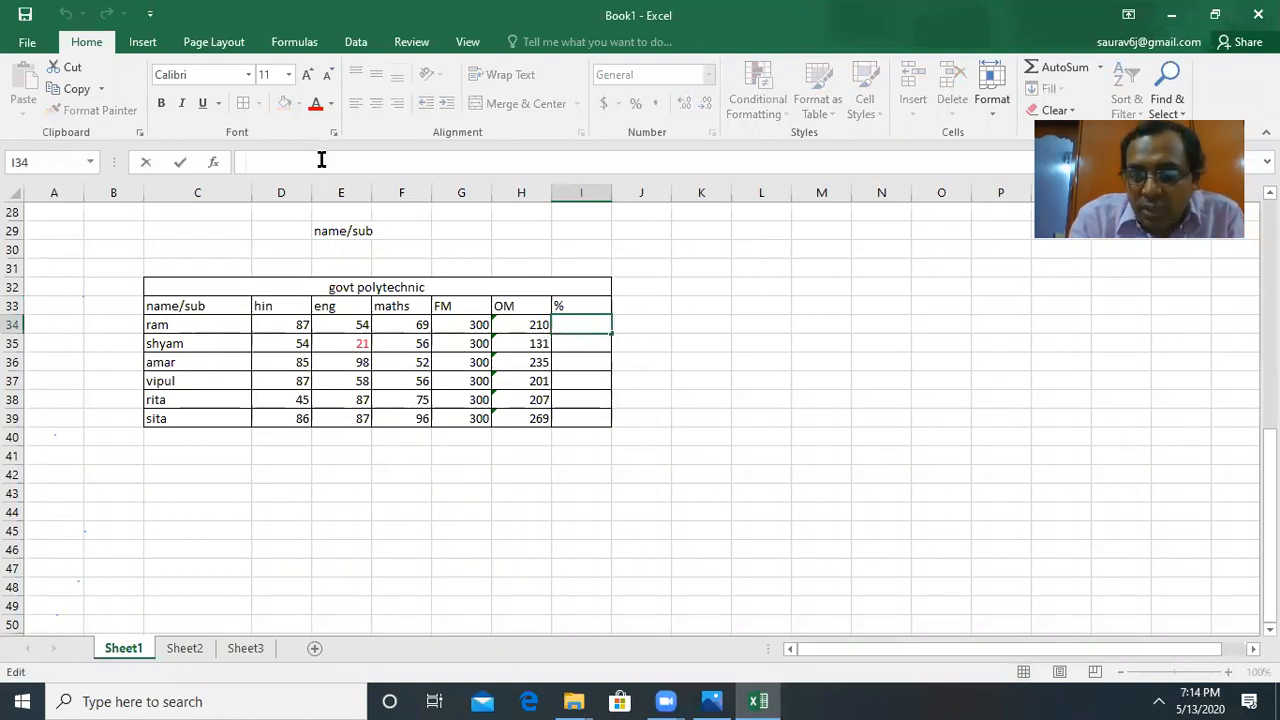
pyautogui.write('=')
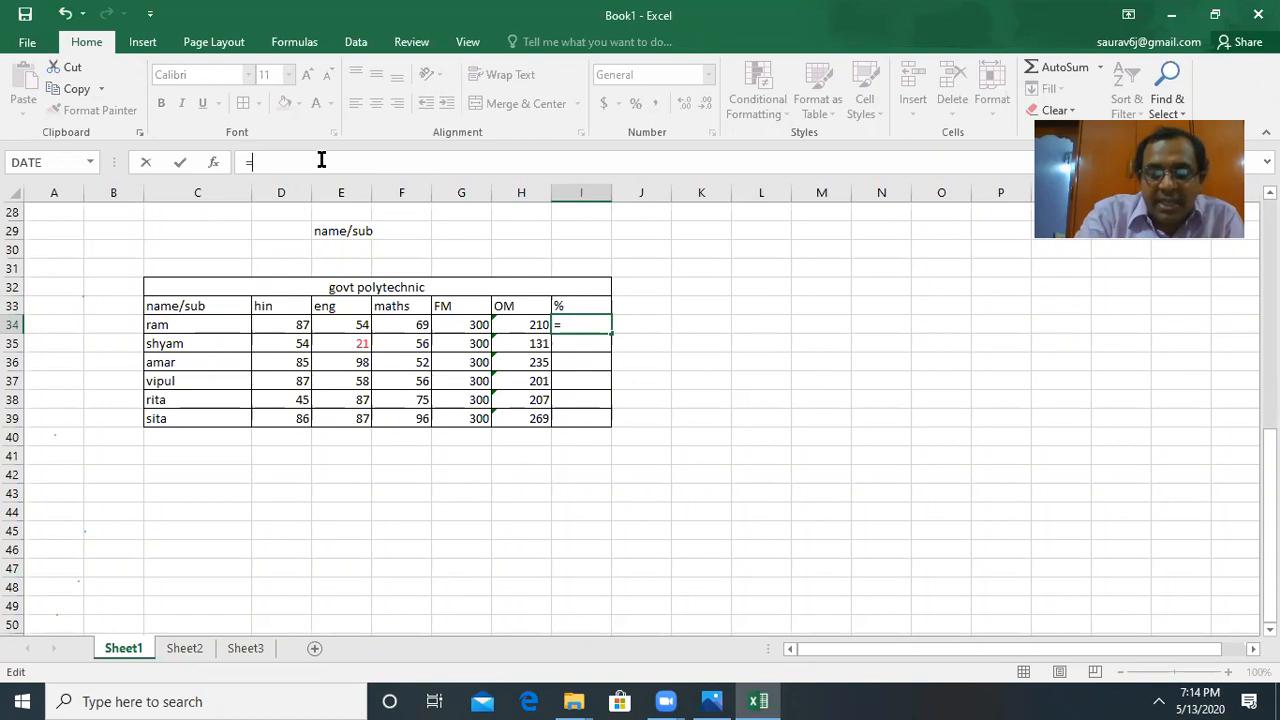
pyautogui.write('((')
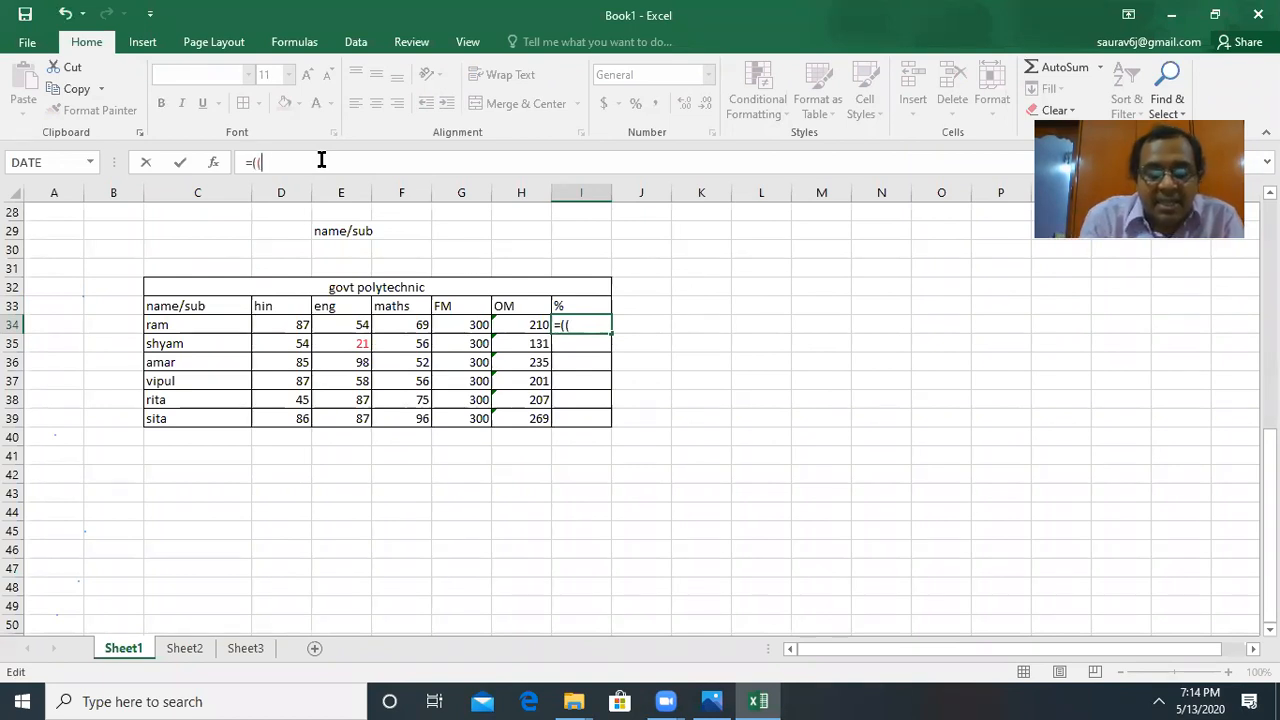
pyautogui.click(527, 324)
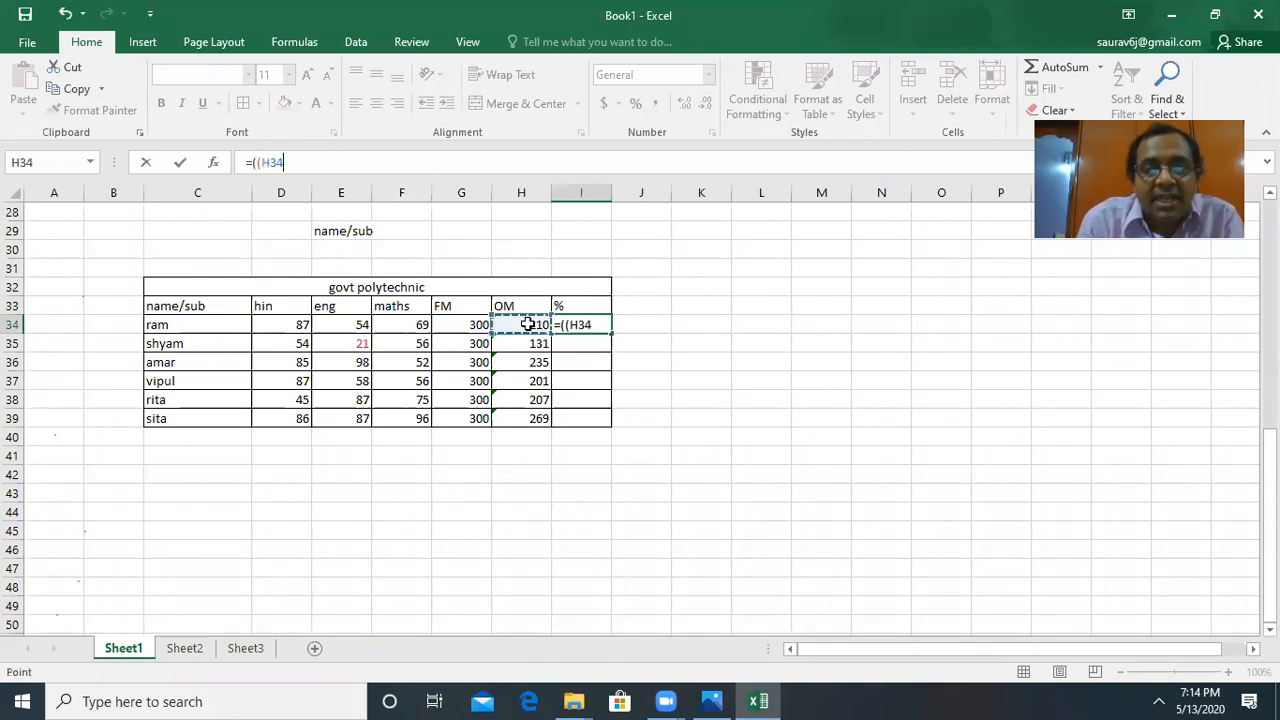
pyautogui.write('/')
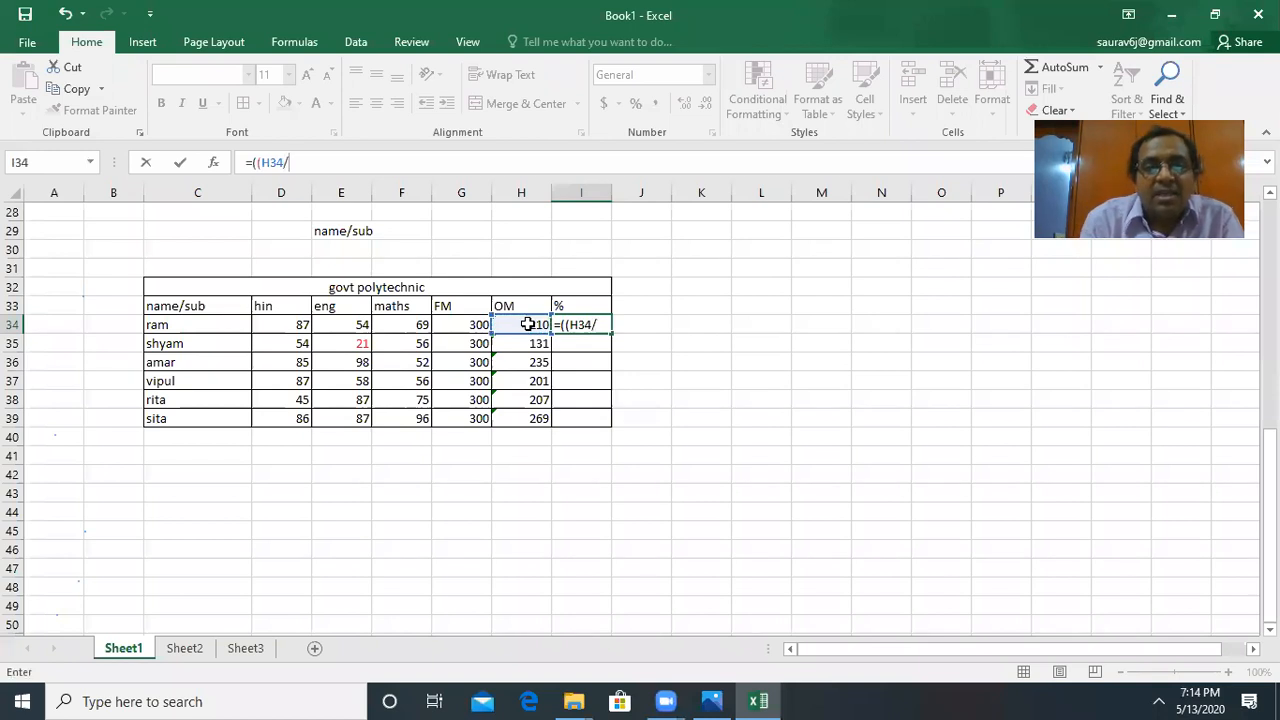
pyautogui.click(462, 328)
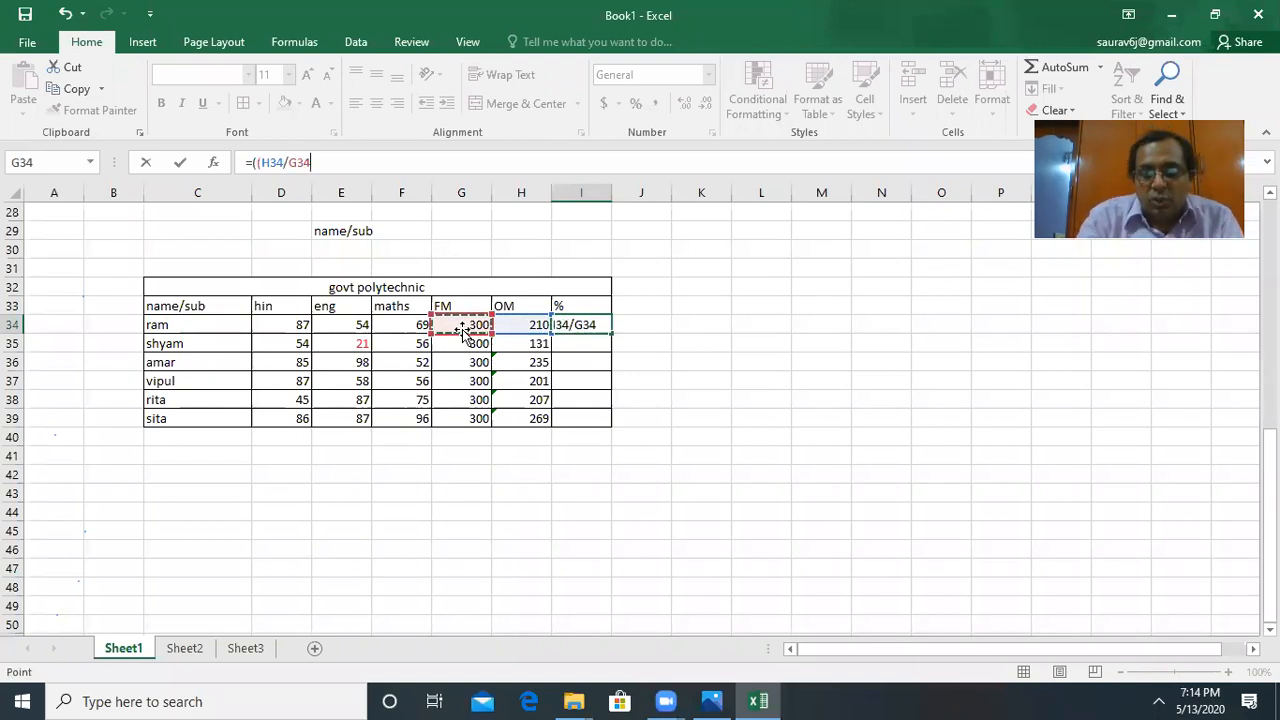
pyautogui.write(')')
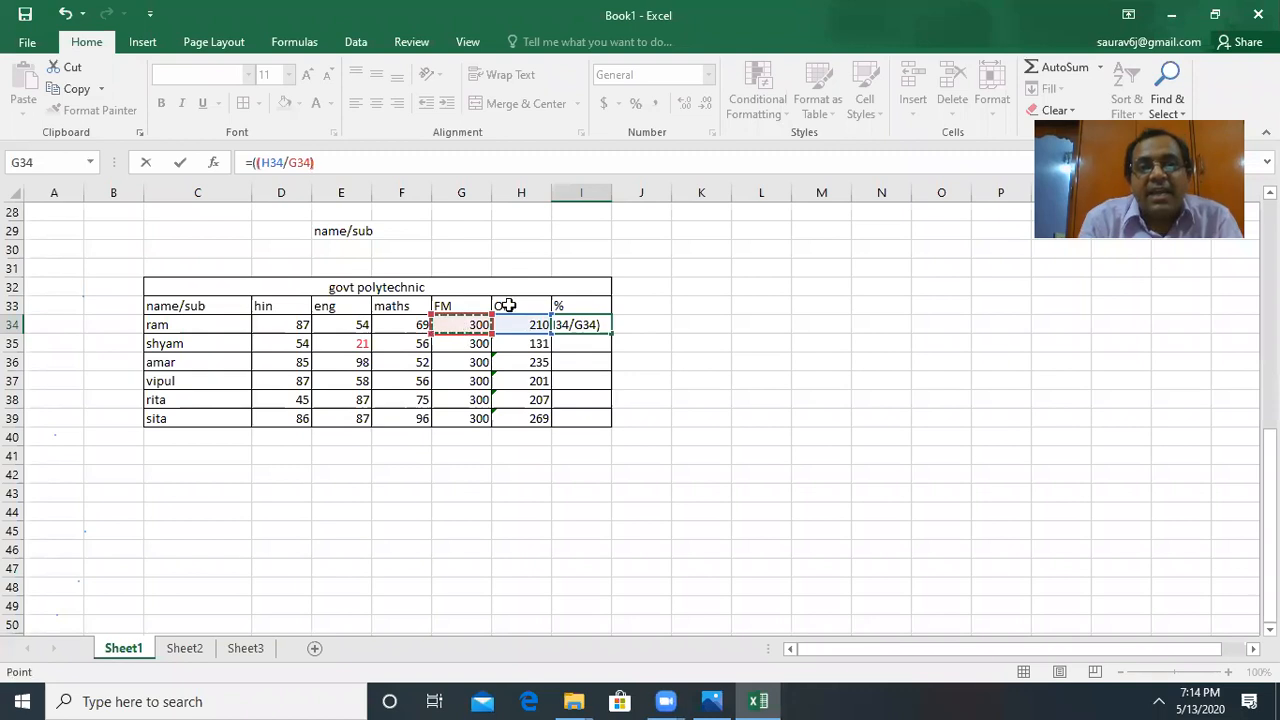
pyautogui.write('*100)')
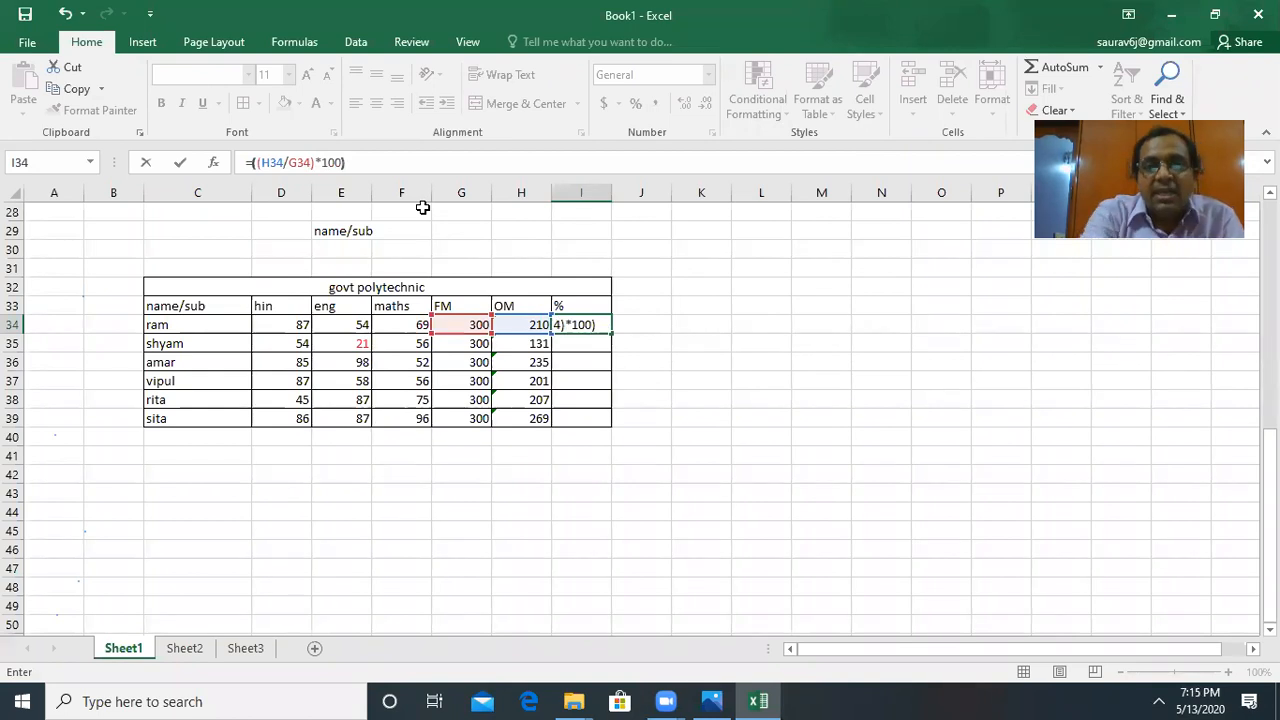
pyautogui.press('Return')
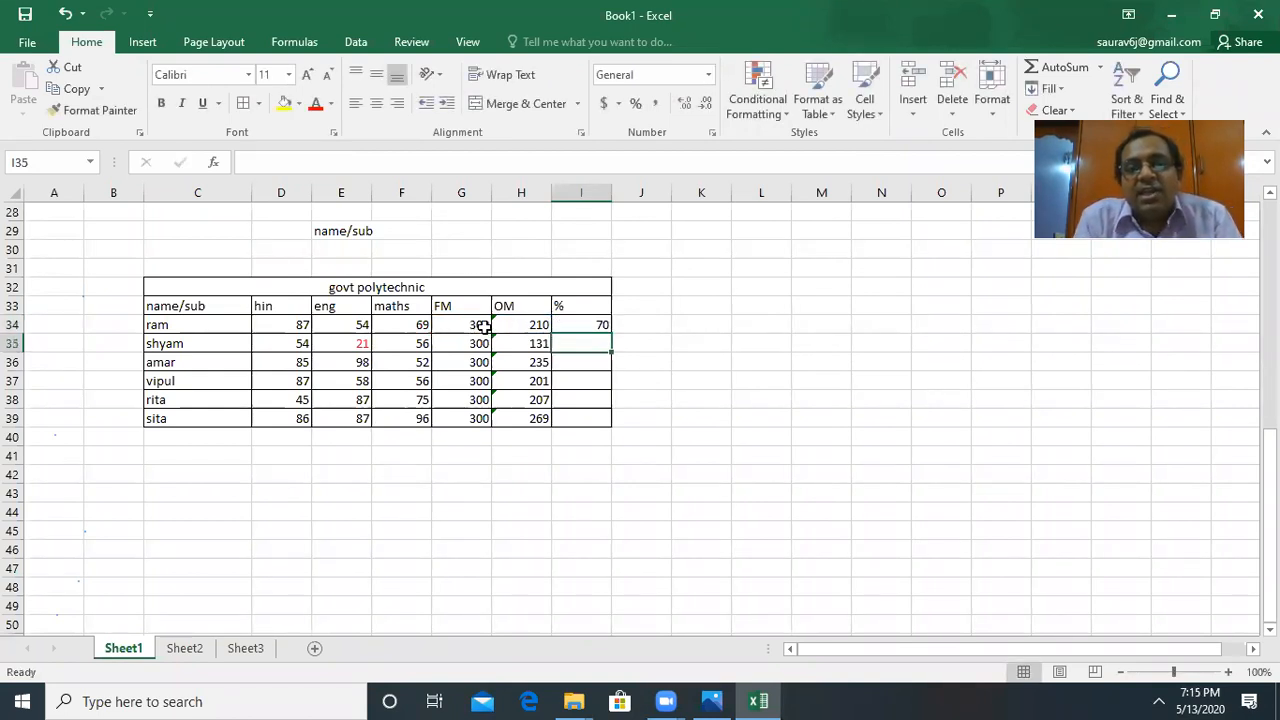
# Step: Fill the percentage formula in I34 down through row 39 for the remaining students
pyautogui.click(590, 325)
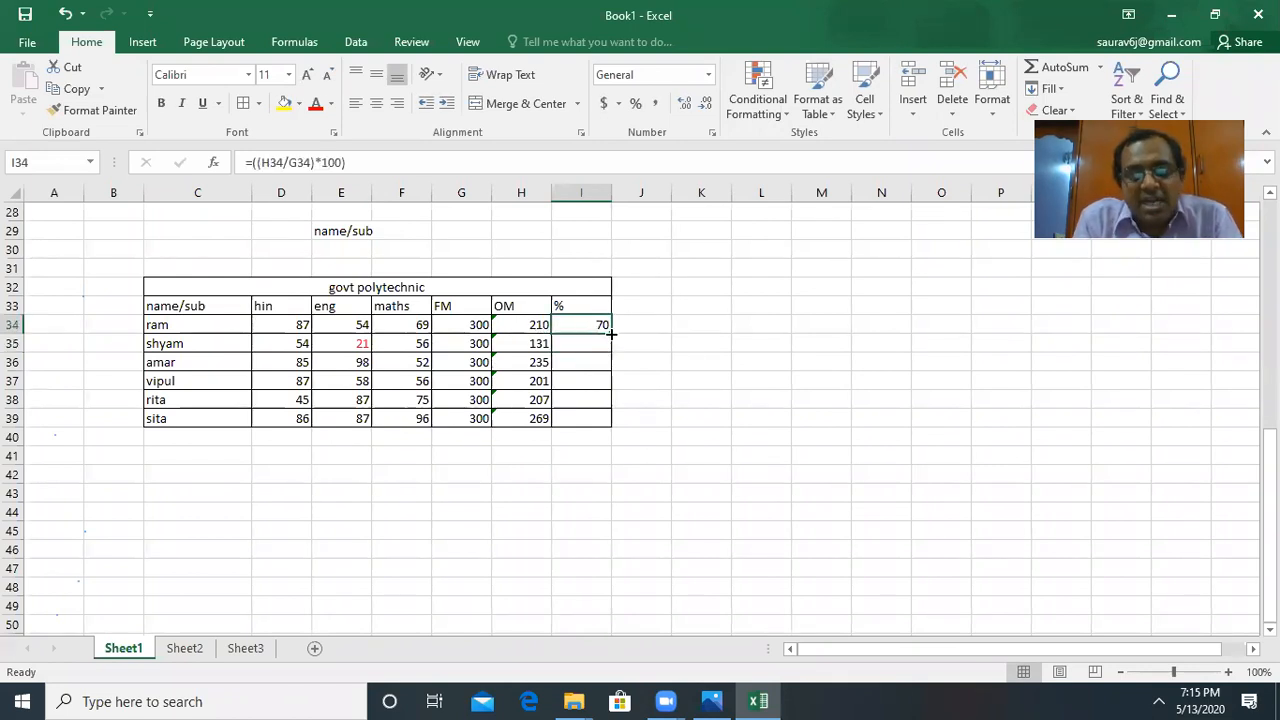
pyautogui.moveTo(611, 334); pyautogui.dragTo(610, 421)
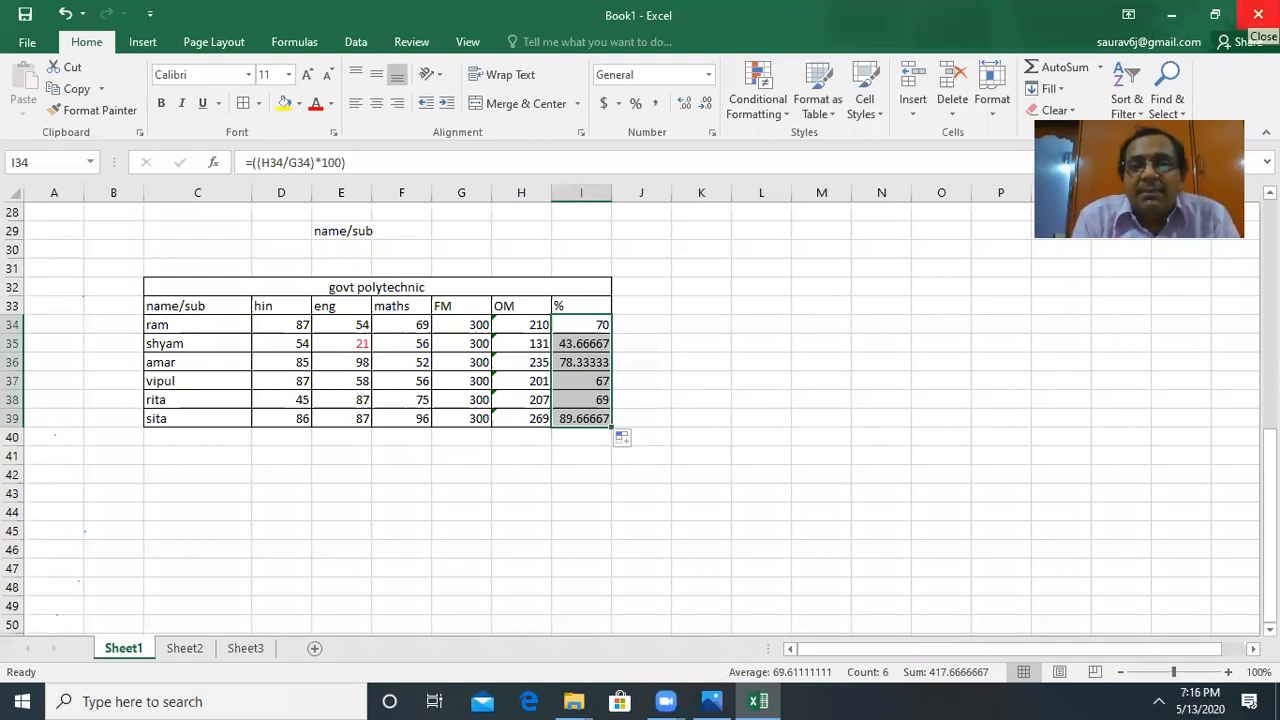
# Step: Close the Book1 workbook without saving its changes and switch to Zoom
pyautogui.click(1258, 14)
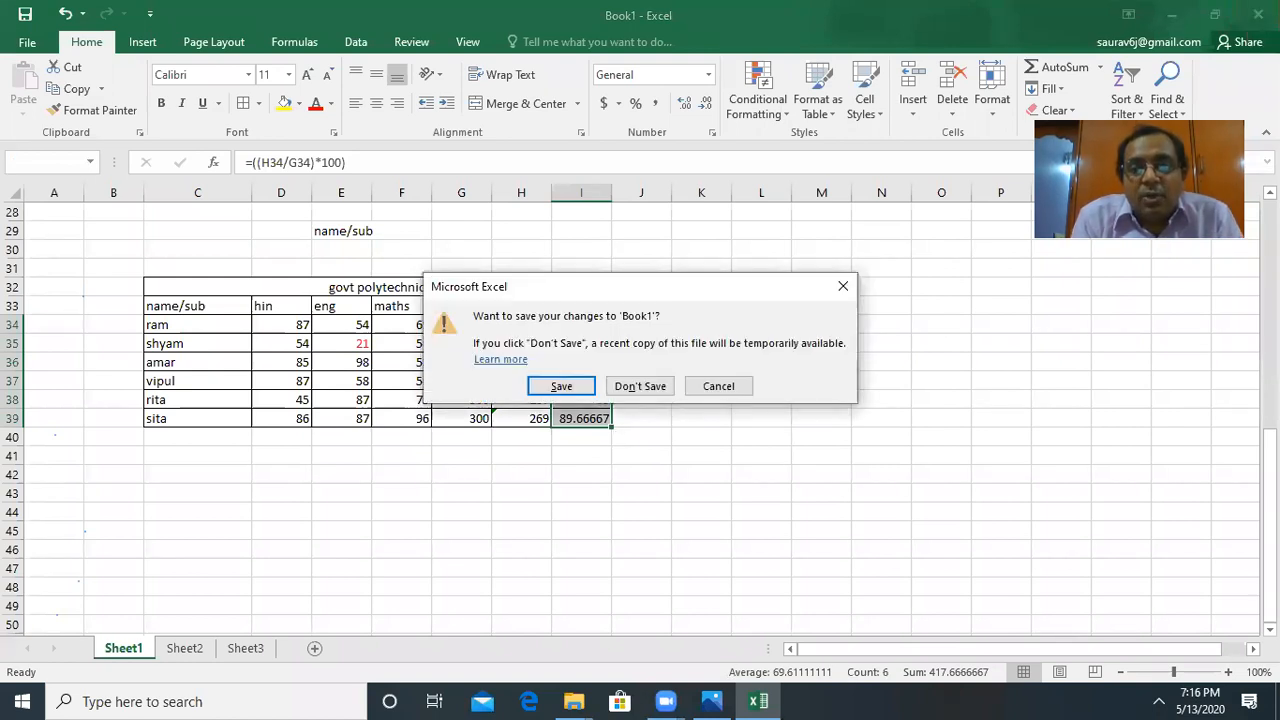
pyautogui.click(640, 386)
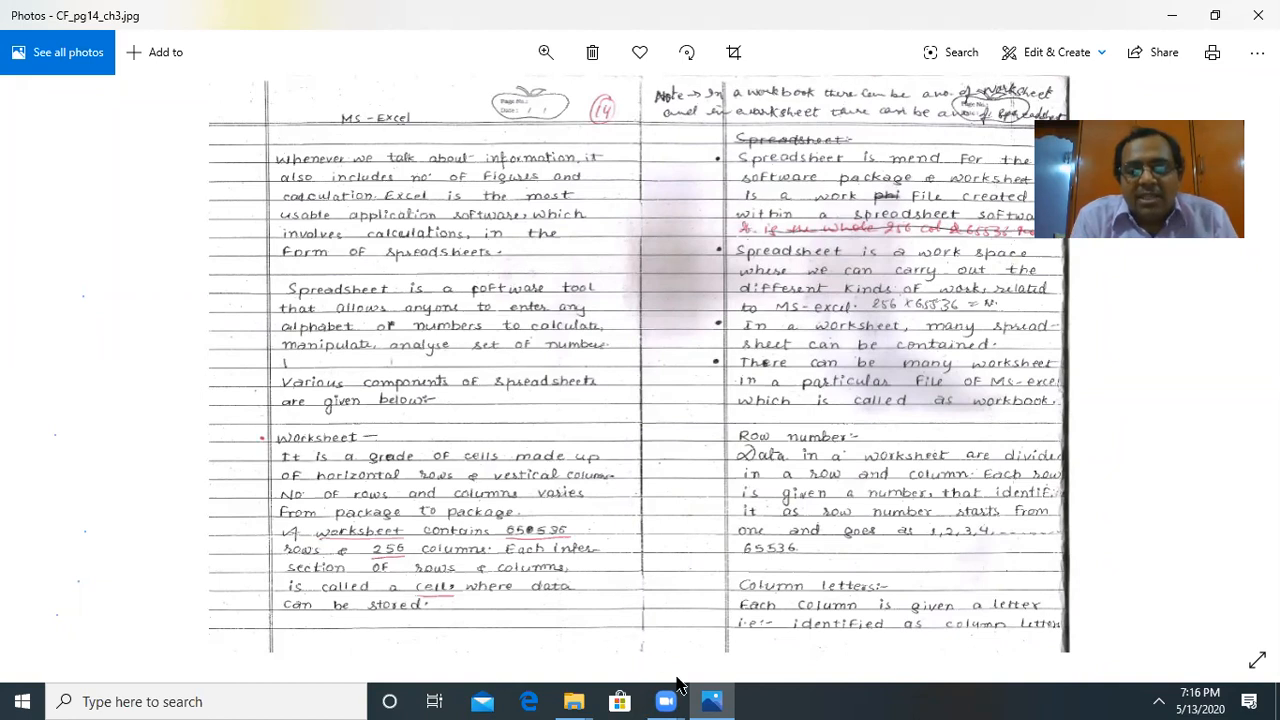
pyautogui.moveTo(672, 695)
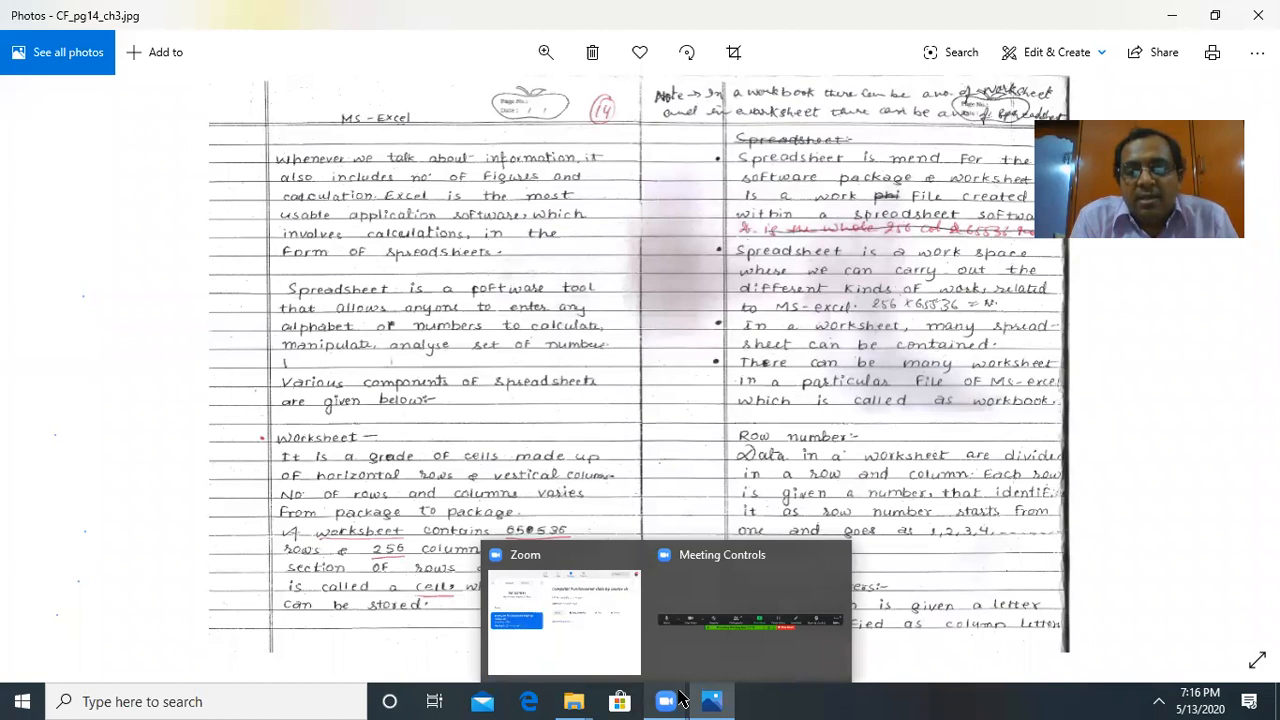
pyautogui.click(679, 698)
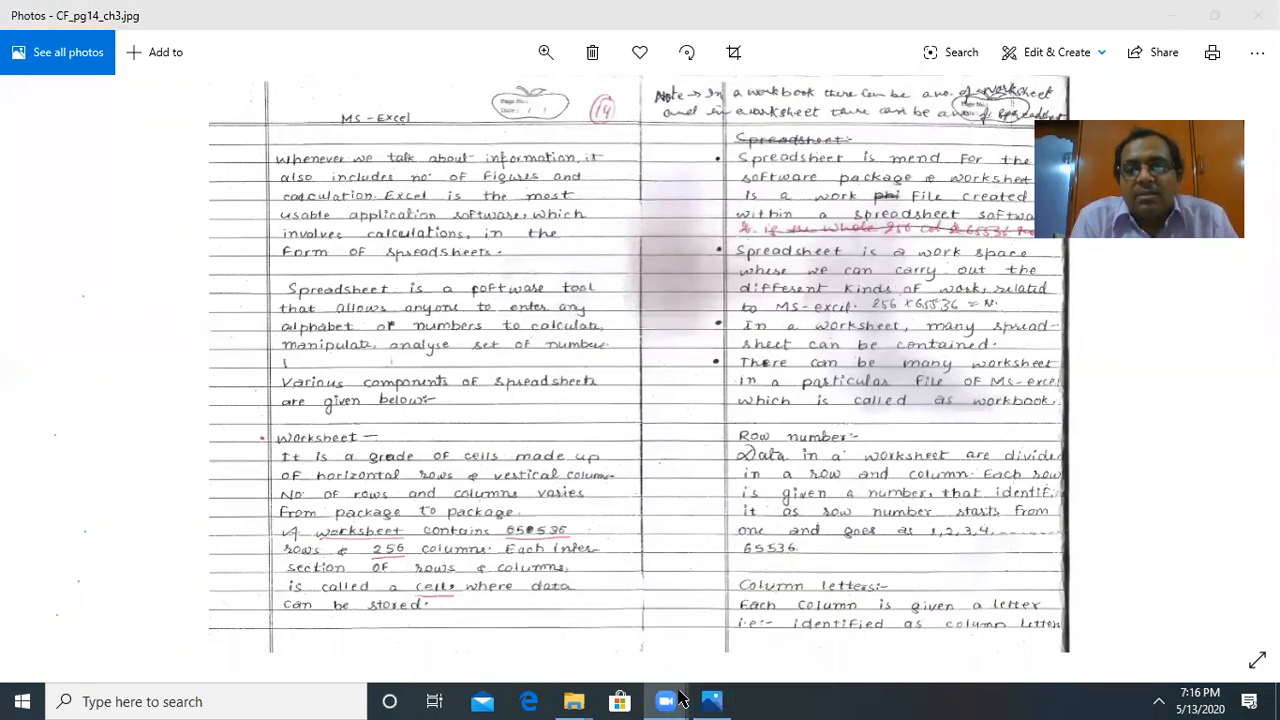